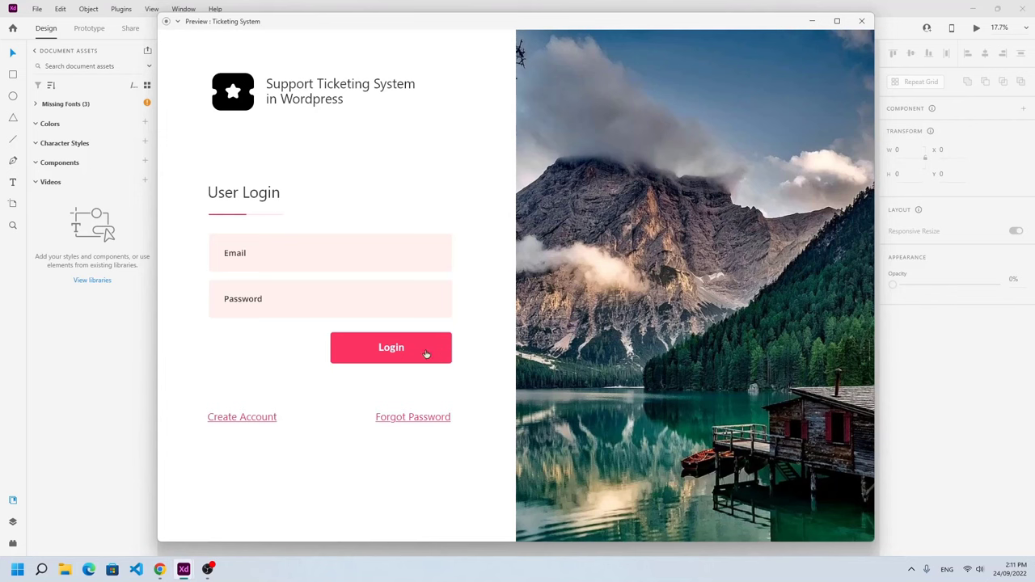
Preview the prototype's login, dashboard and new-ticket form, submitting the ticket to reach the open tickets list.
click(370, 349)
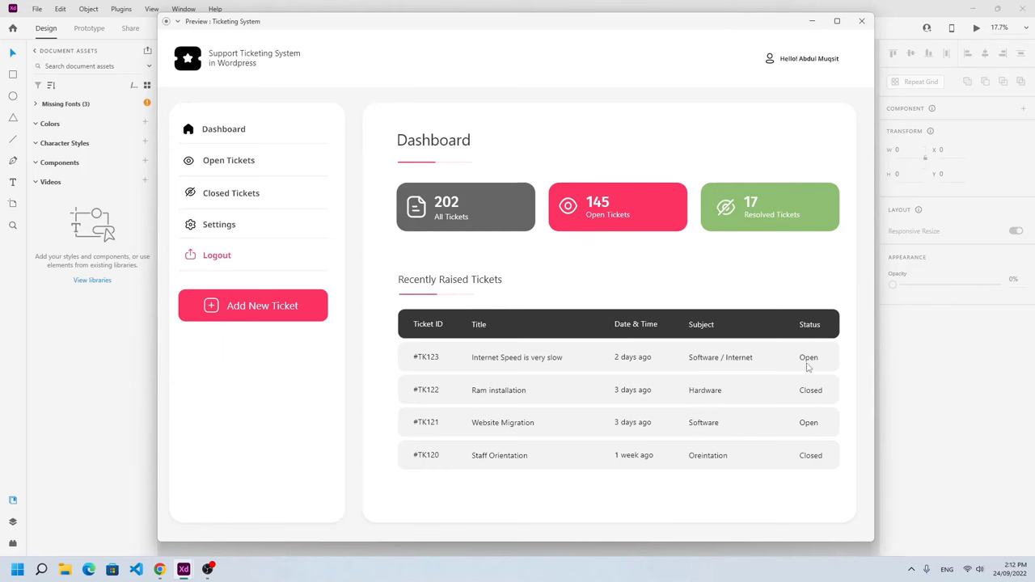
click(255, 308)
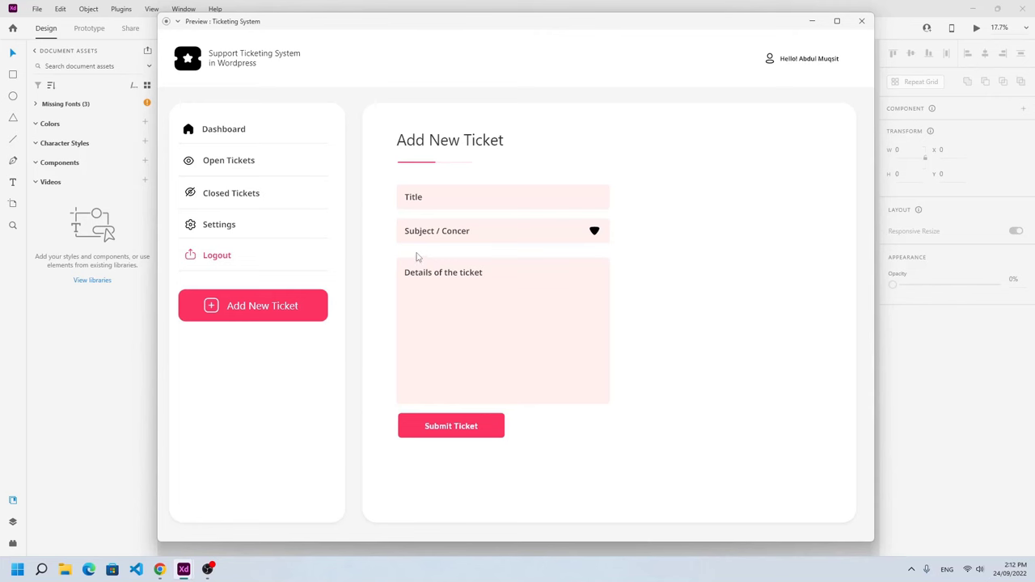
click(454, 427)
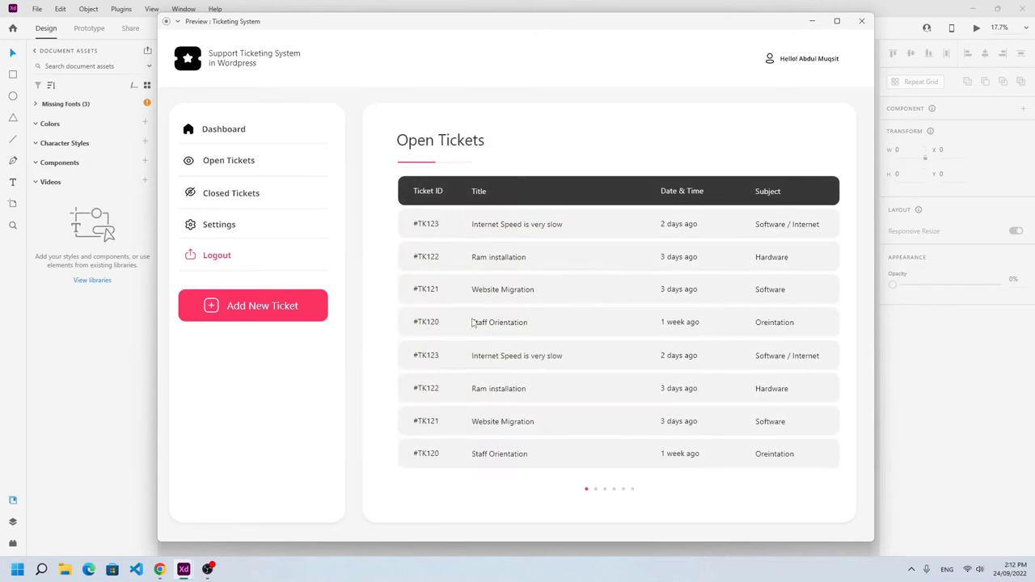
Preview the "Internet Speed is very slow" ticket by adding feedback and marking it as resolved, then log out.
click(512, 231)
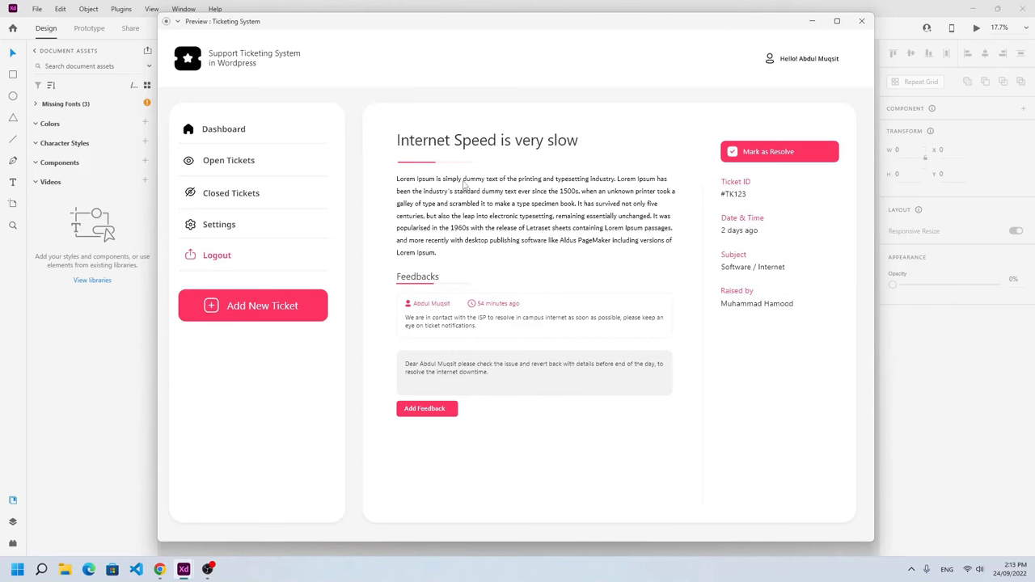
click(435, 410)
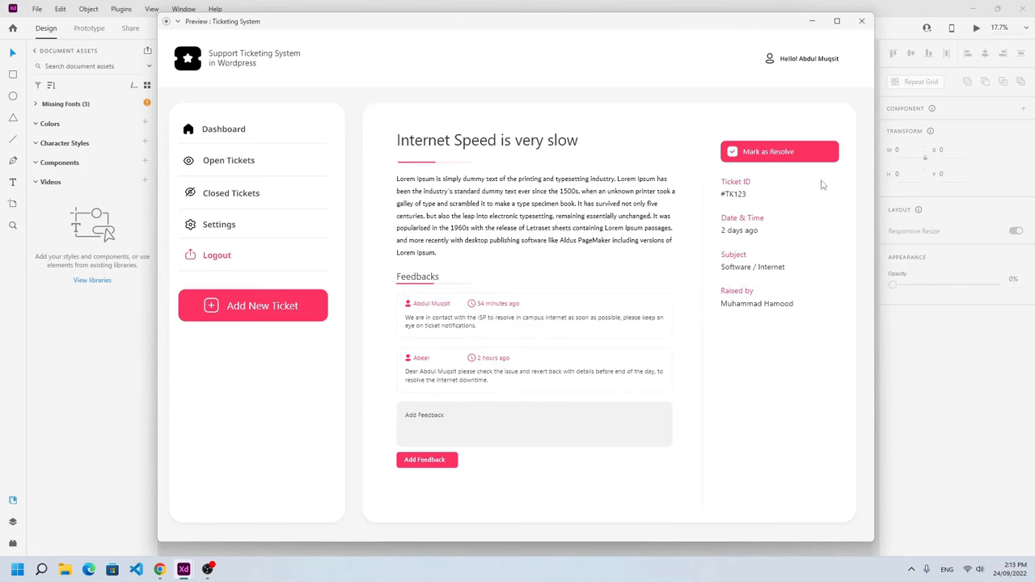
click(748, 152)
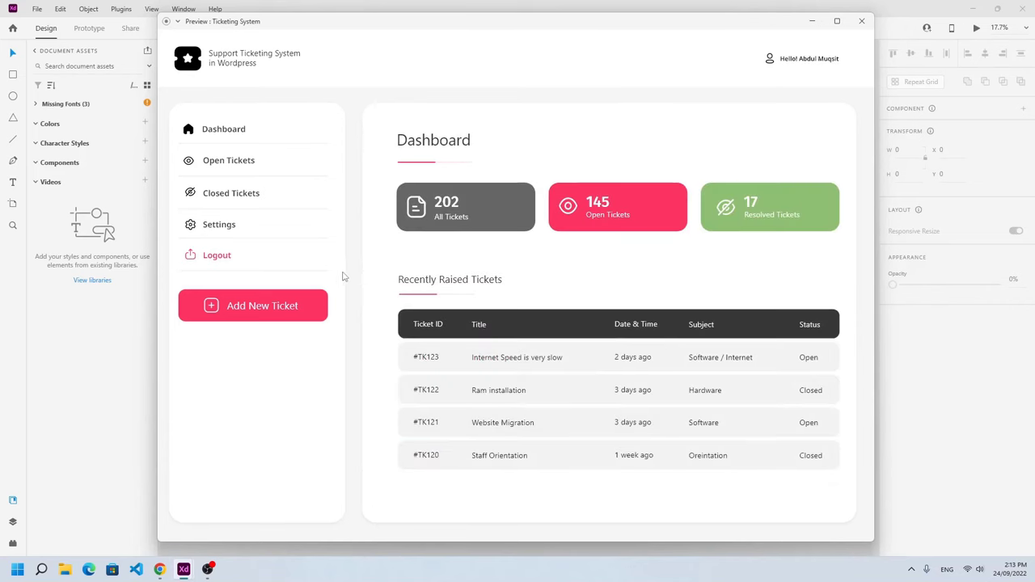
click(223, 259)
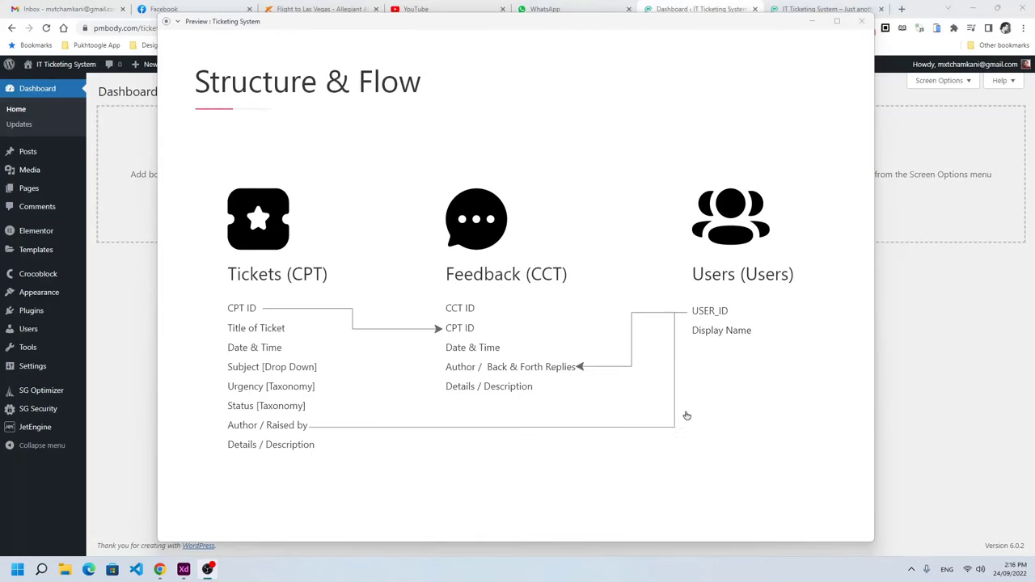
Switch to Chrome, view the IT Ticketing System site's front end and return to its WordPress dashboard.
click(953, 354)
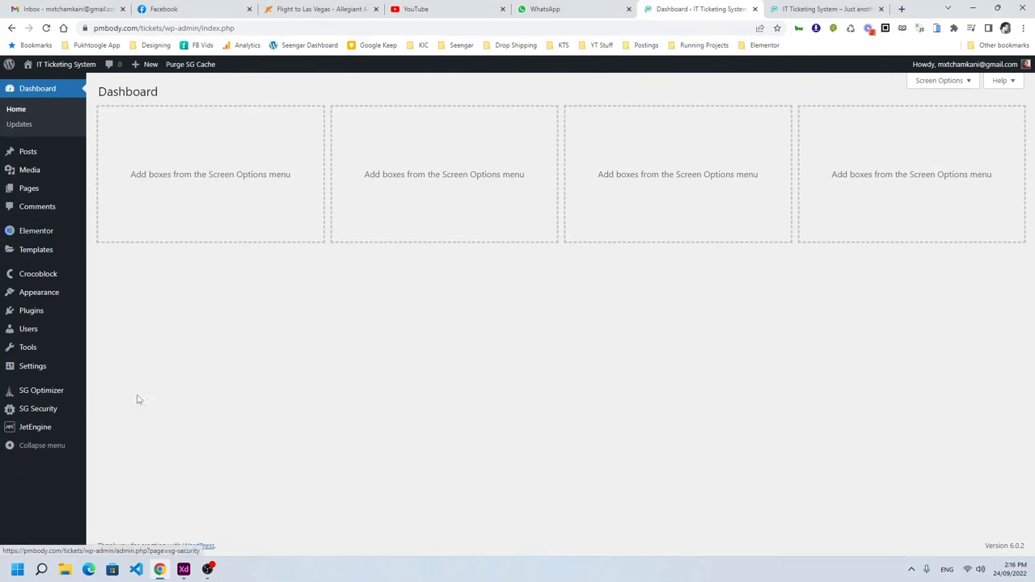
click(774, 10)
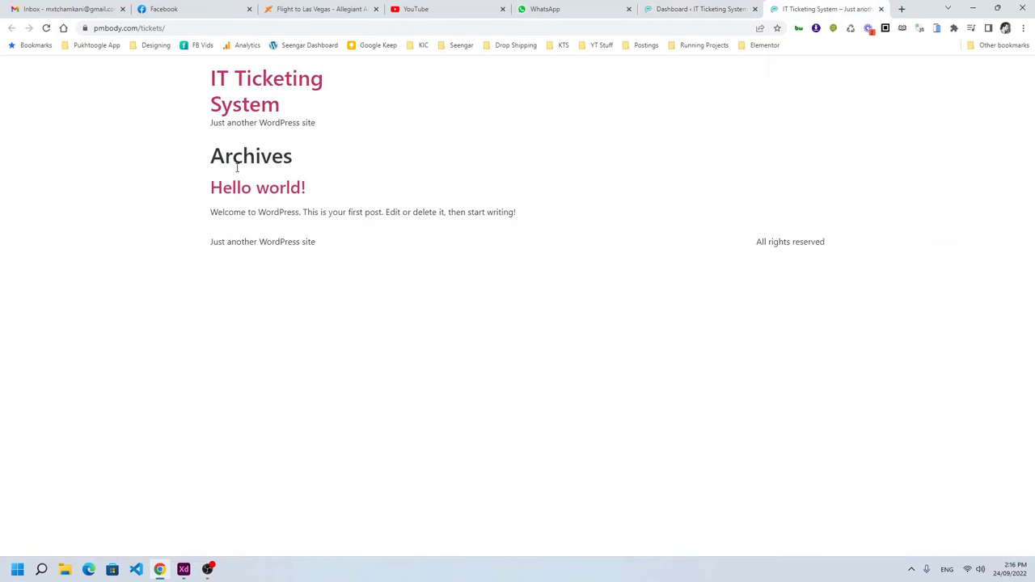
click(681, 9)
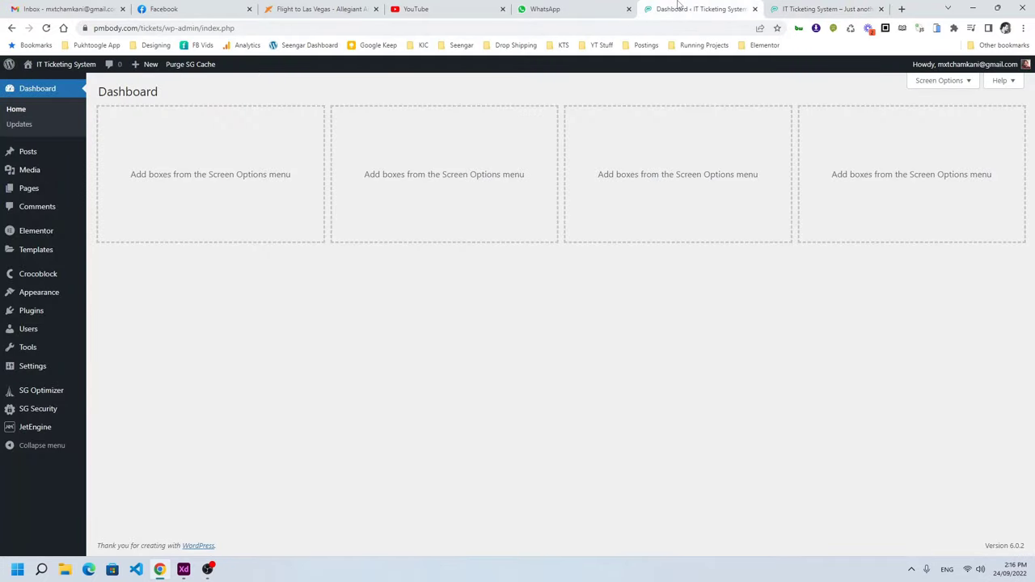
Start a new JetEngine custom post type named "Tickets" with the slug "tickets".
mouse_move(47, 429)
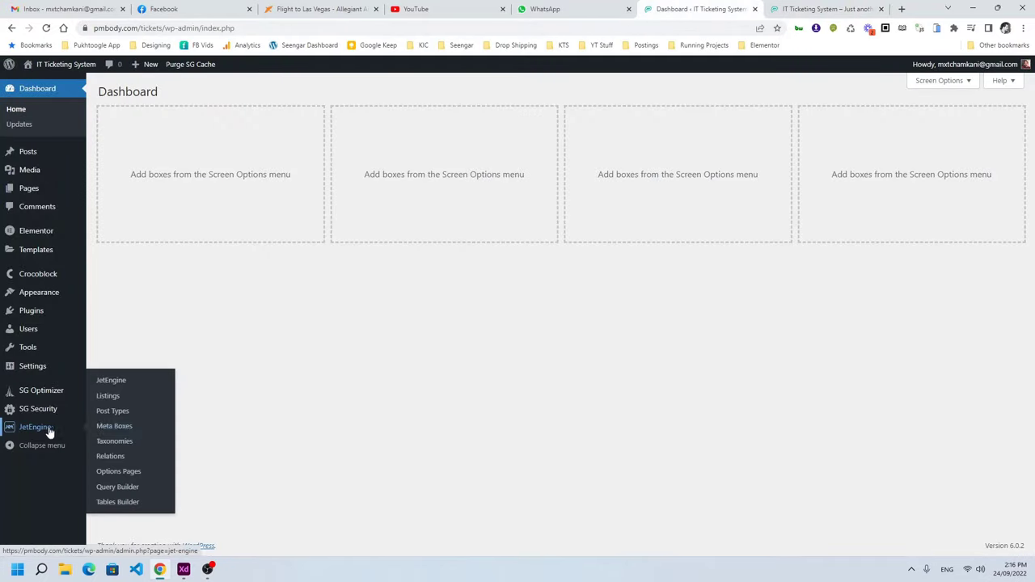
click(125, 404)
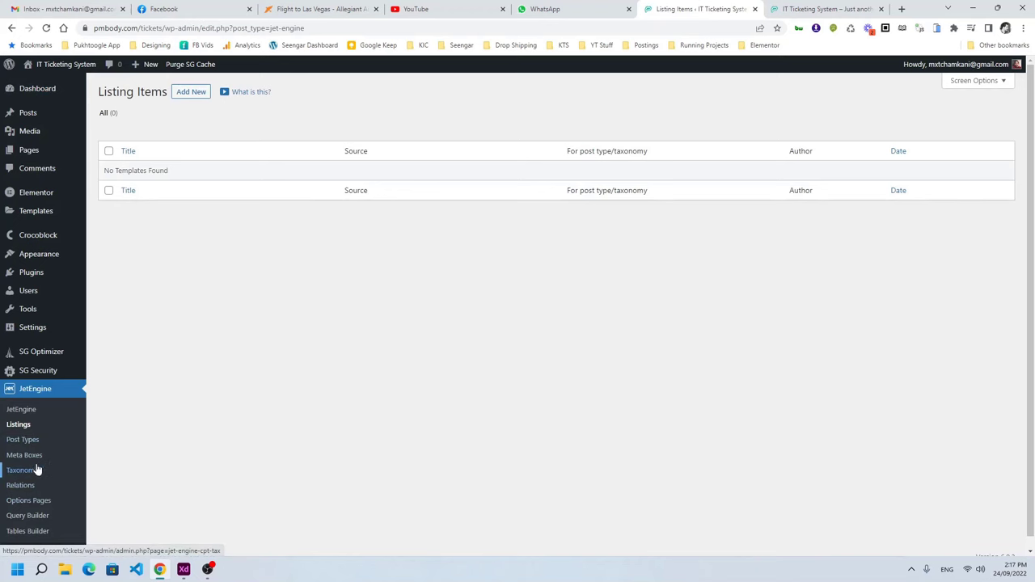
click(24, 441)
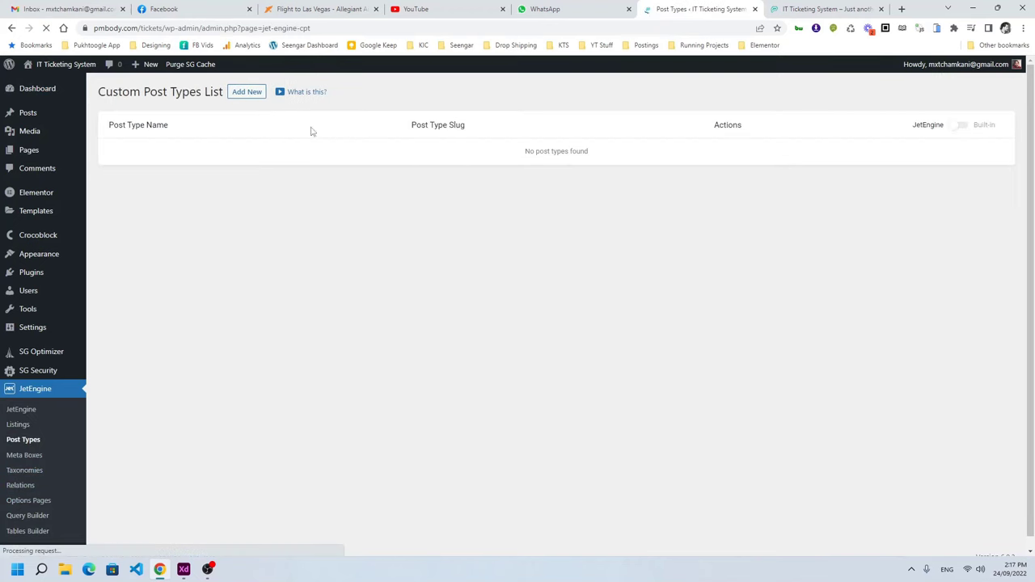
click(245, 93)
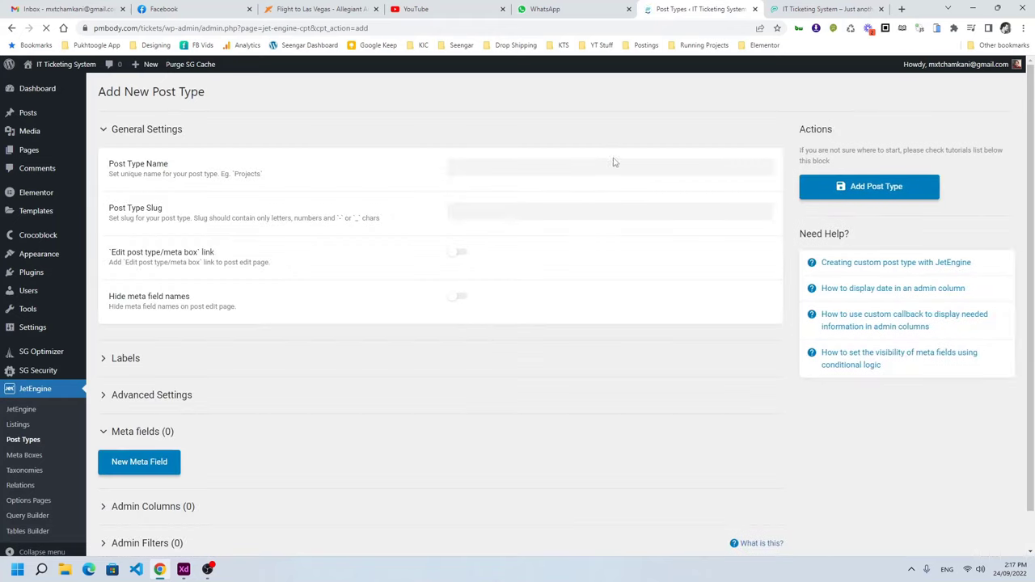
click(579, 169)
text(Tickets)
key(Tab)
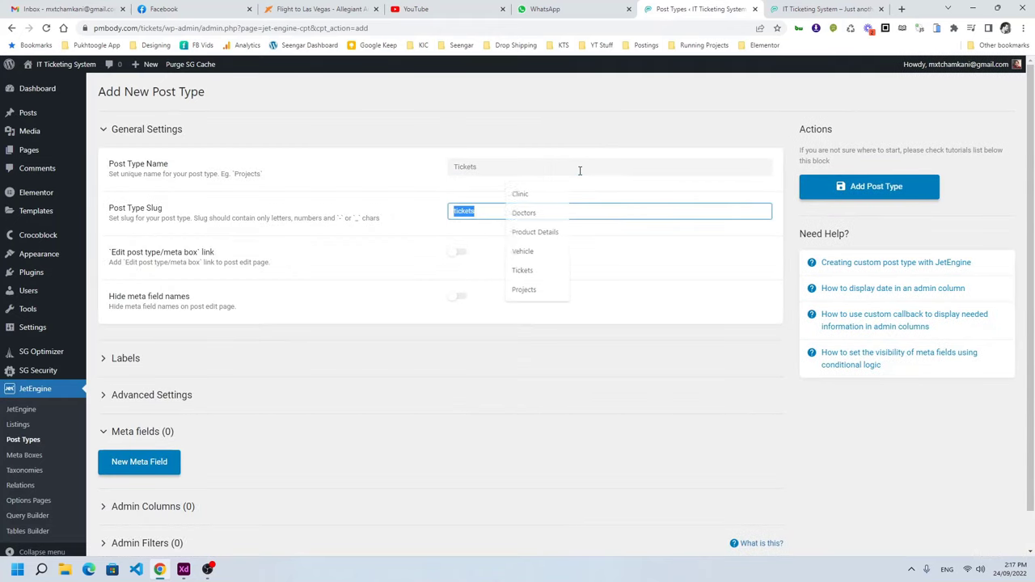
Add a meta field labelled "Ticket Details" with the ID "ticket-details" and field type WYSIWYG to the post type.
scroll(580, 170, down, 1)
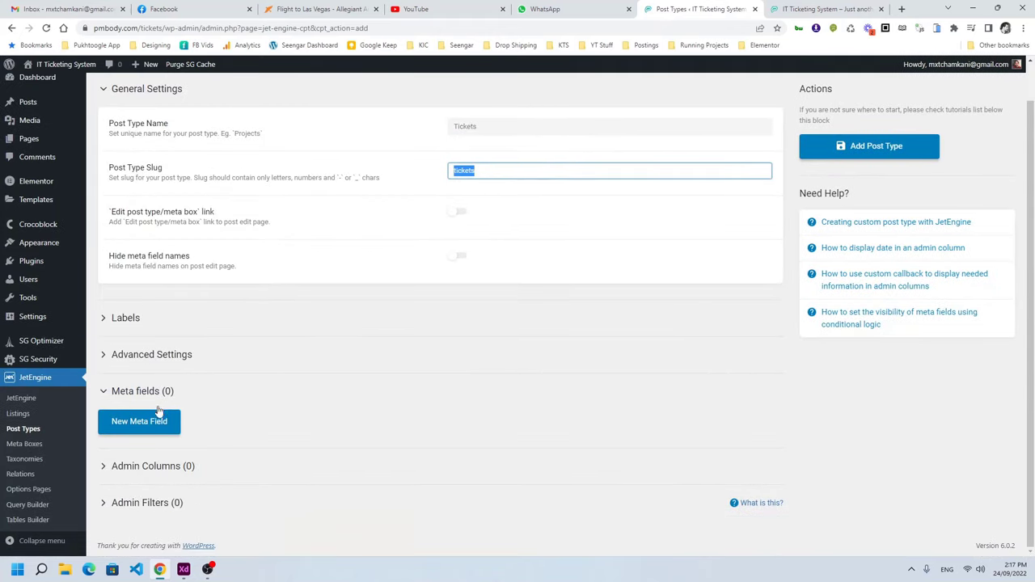
click(154, 461)
scroll(406, 367, down, 2)
click(513, 293)
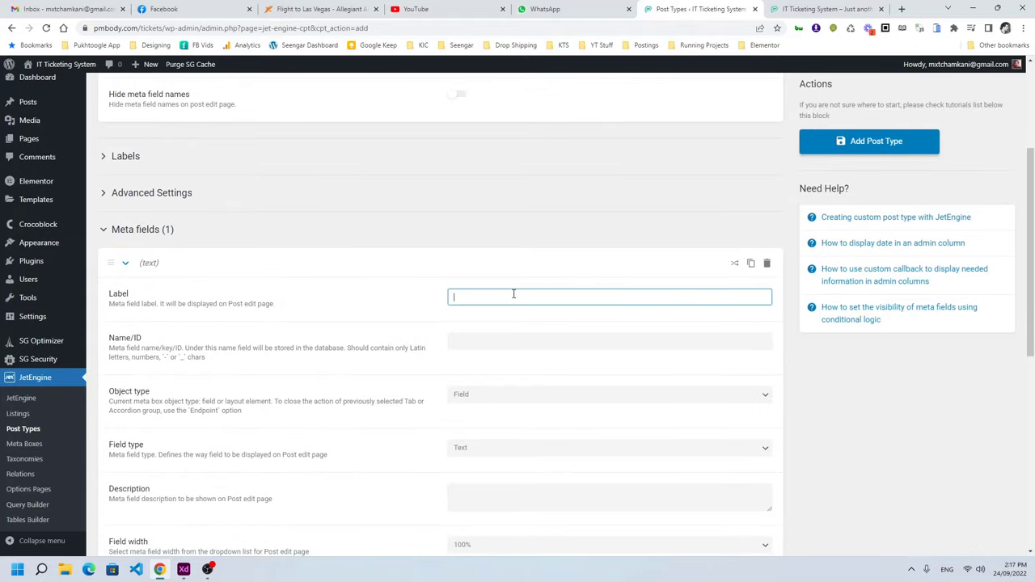
text(Ticket Details)
key(Tab)
click(467, 342)
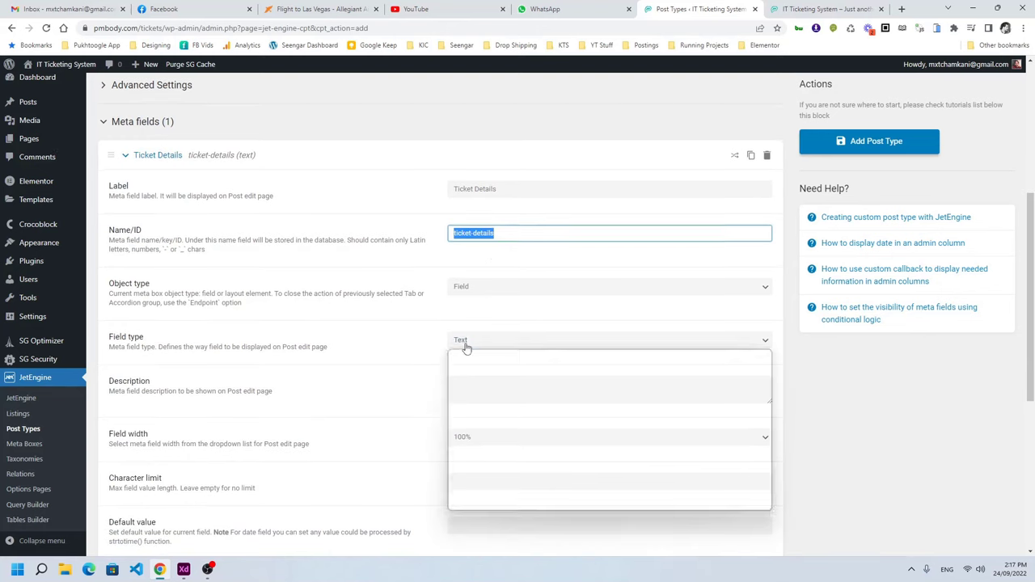
click(469, 396)
scroll(400, 354, down, 5)
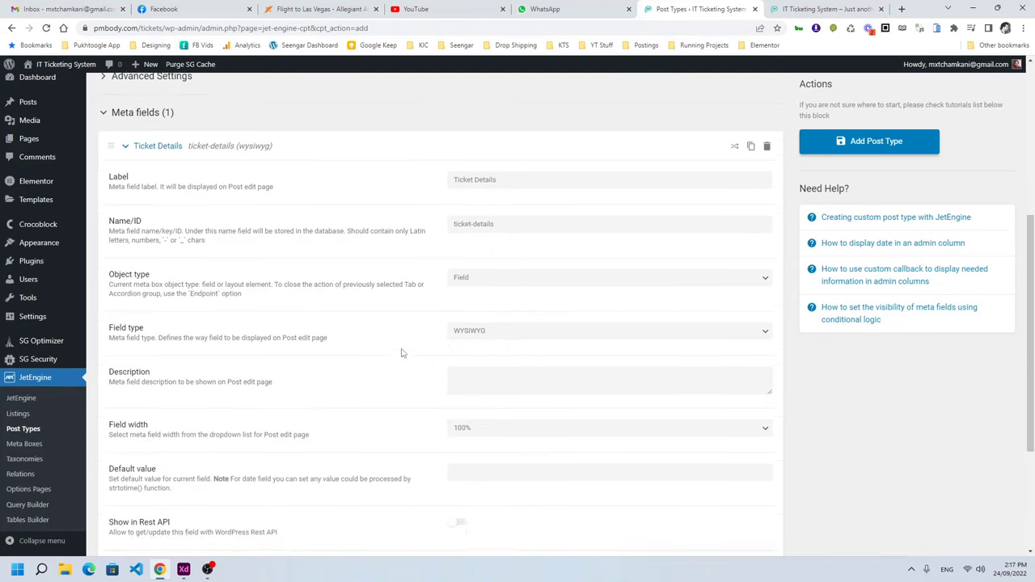
Set the Tickets post type's menu icon to the speech bubble in the advanced settings and add the post type.
scroll(408, 347, up, 15)
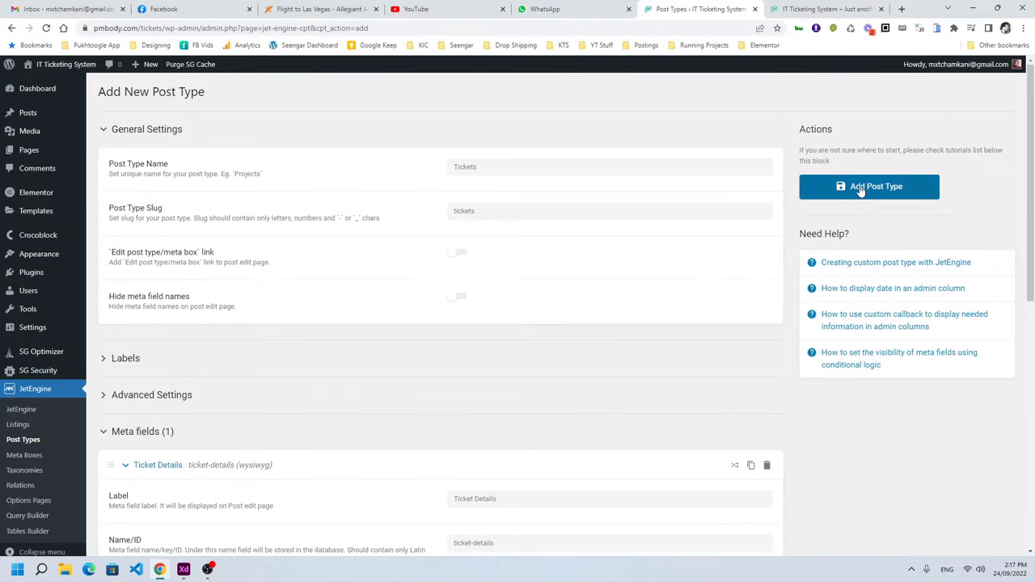
scroll(473, 347, down, 5)
click(187, 184)
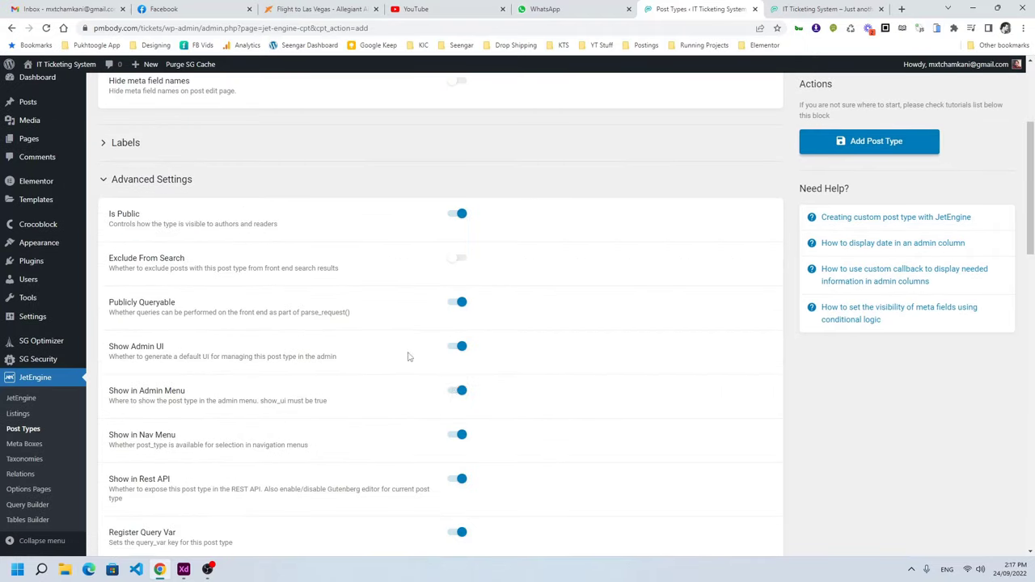
scroll(466, 386, down, 10)
scroll(465, 387, down, 3)
click(487, 134)
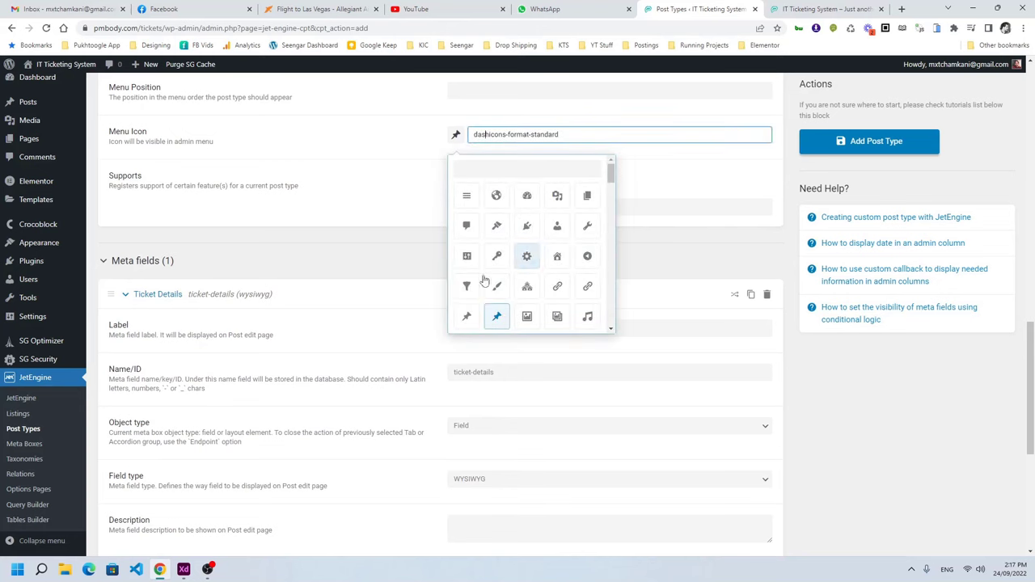
scroll(467, 271, up, 1)
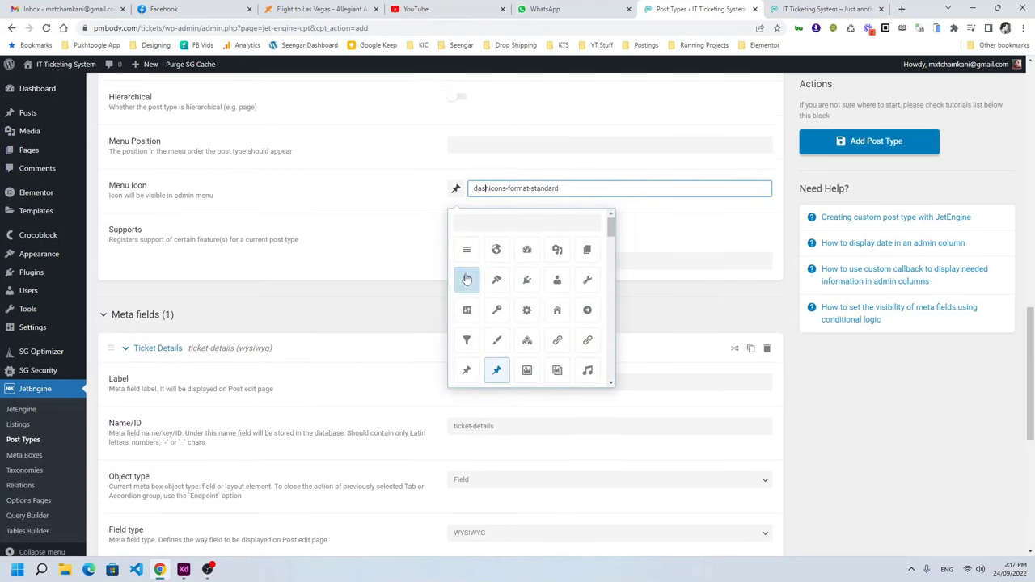
click(464, 284)
key(Return)
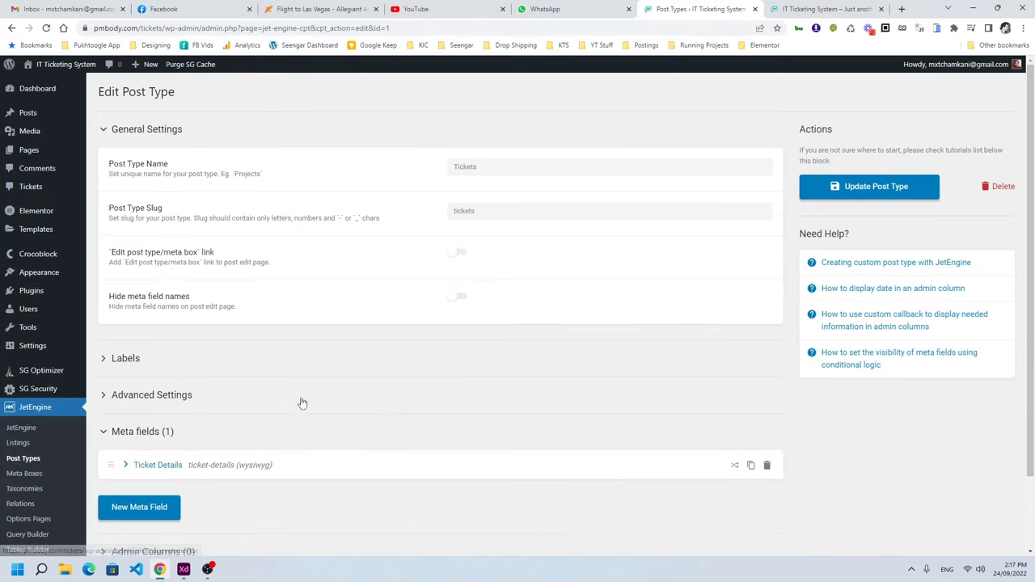
Open the JetEngine taxonomies list and check the planned ticket fields in Adobe XD's Structure & Flow preview, returning to Chrome.
click(38, 490)
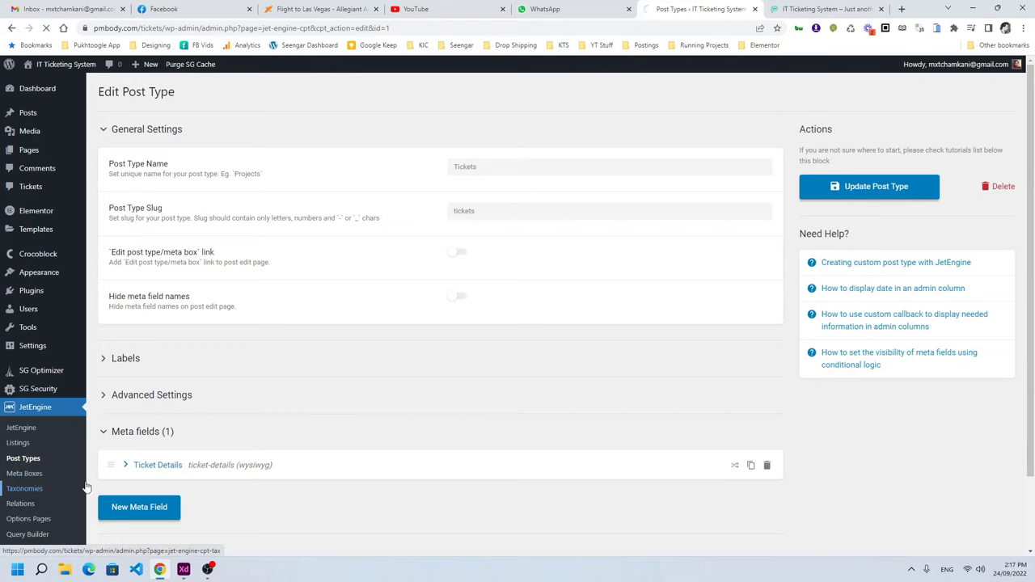
mouse_move(183, 568)
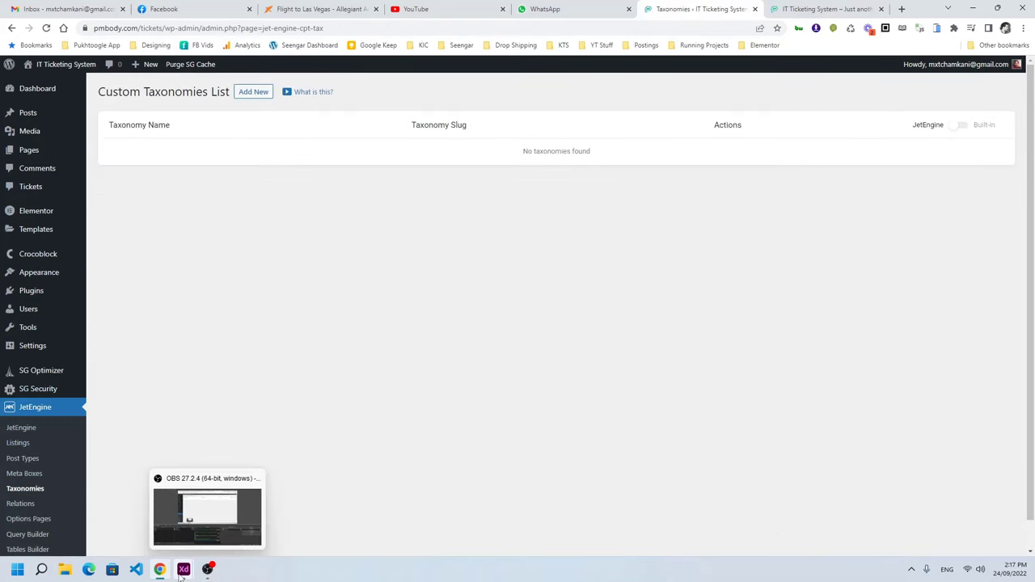
click(202, 539)
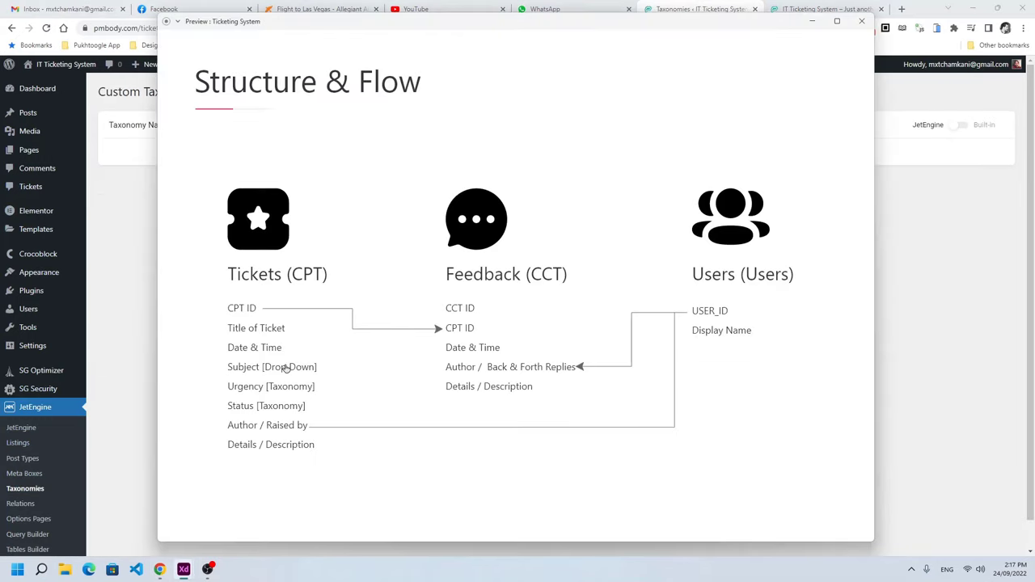
click(134, 299)
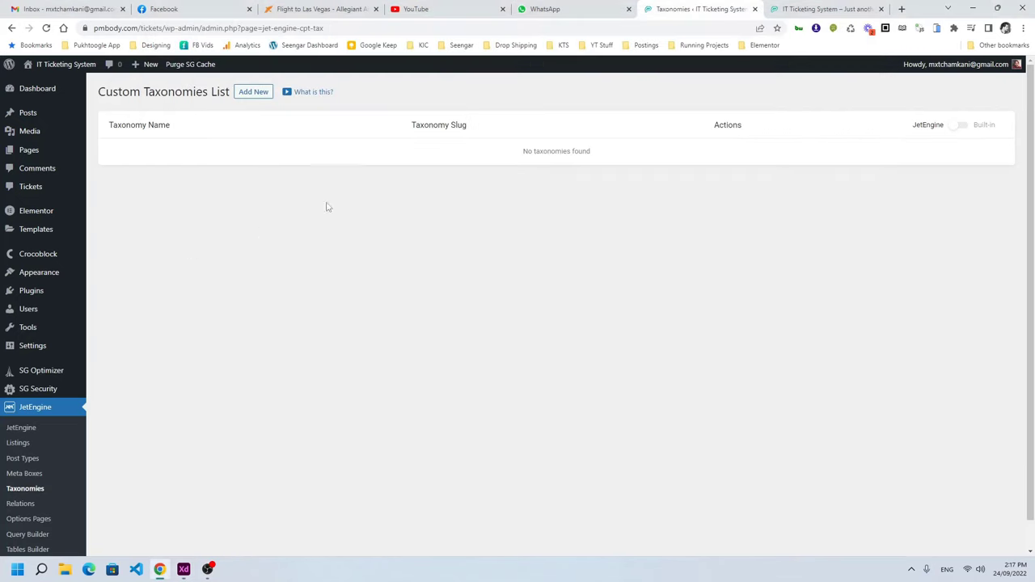
Start a new taxonomy named "Subject" with the slug "subject" and assign it to the Tickets post type.
click(253, 93)
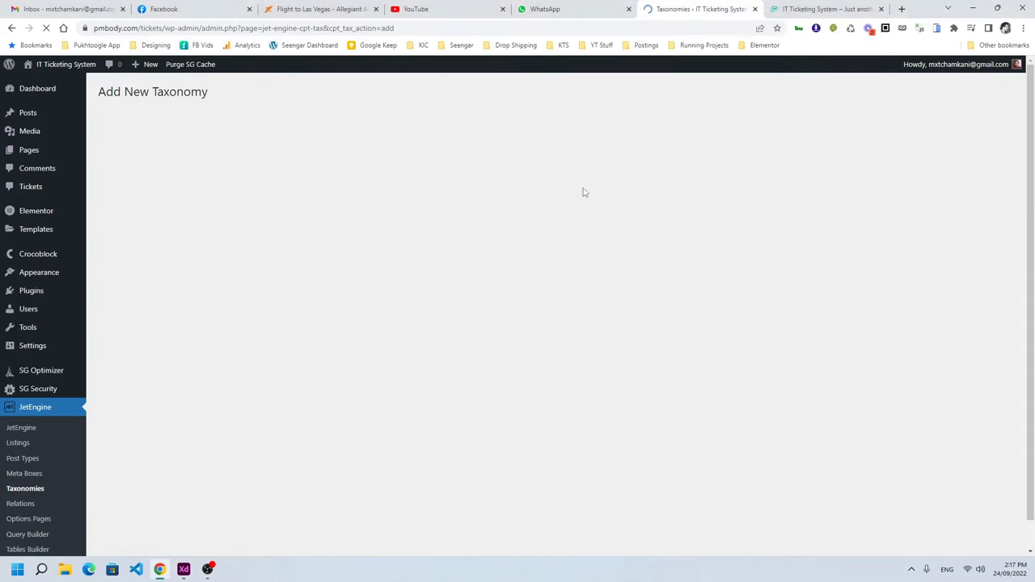
click(541, 168)
text(Subject)
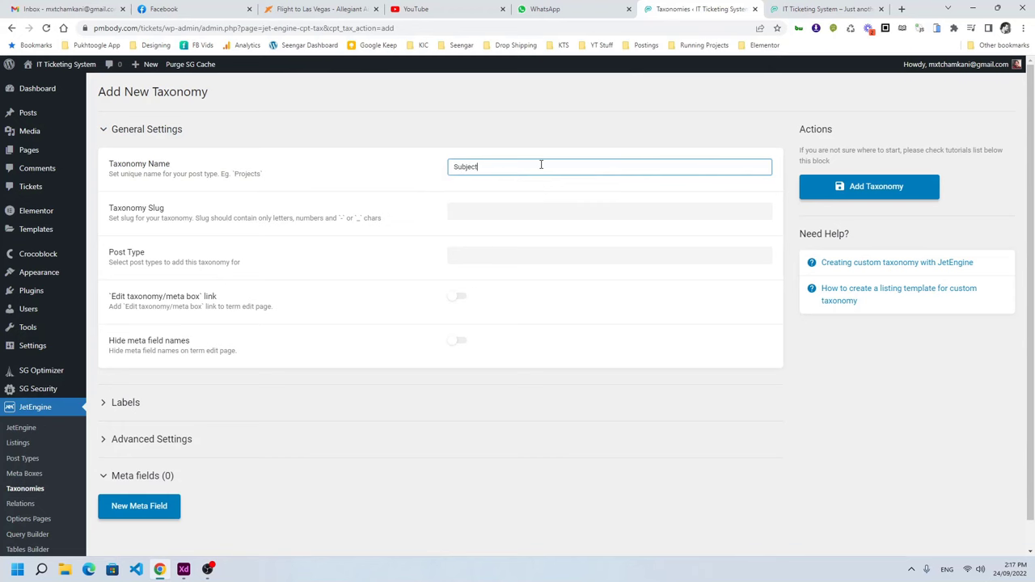
key(Tab)
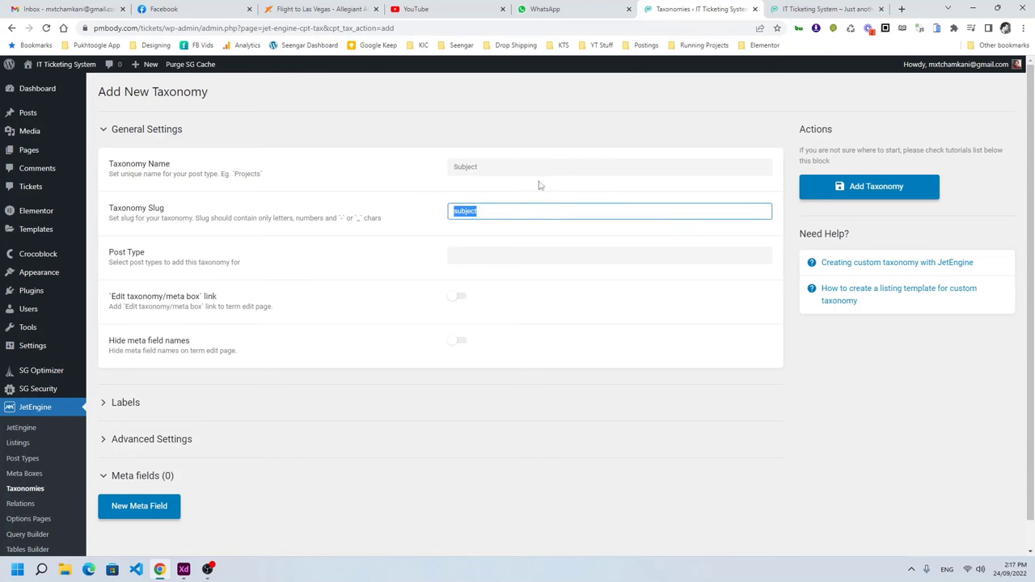
click(534, 255)
scroll(490, 453, down, 1)
click(491, 483)
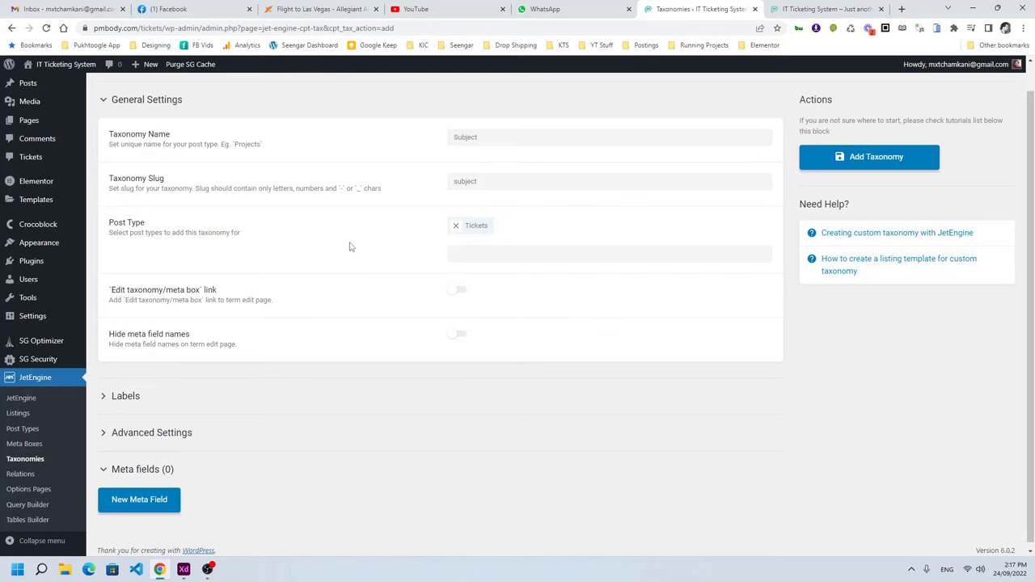
Make the Subject taxonomy hierarchical in its advanced settings and add the taxonomy.
scroll(349, 247, down, 1)
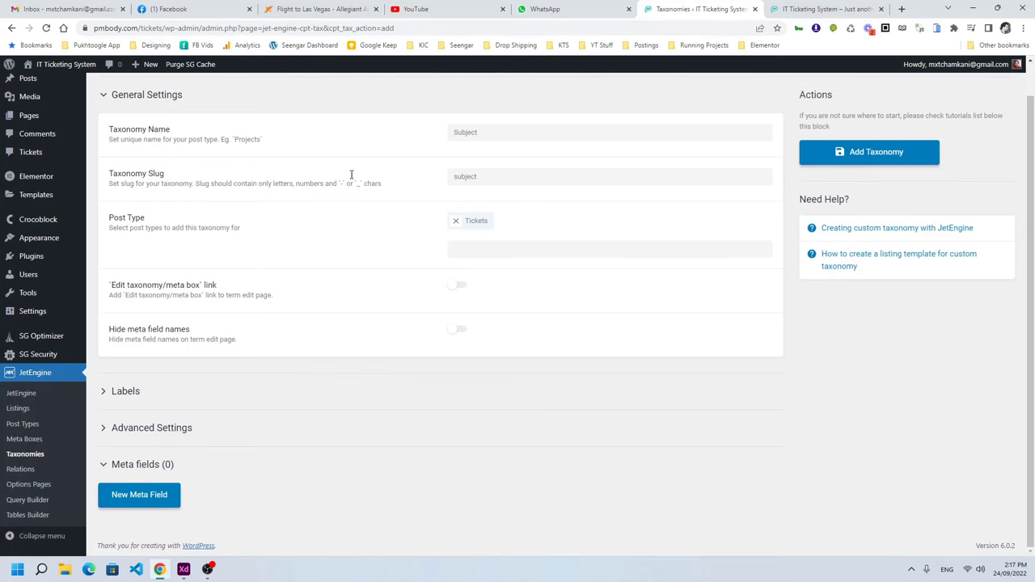
click(155, 429)
scroll(365, 386, down, 5)
scroll(386, 415, down, 1)
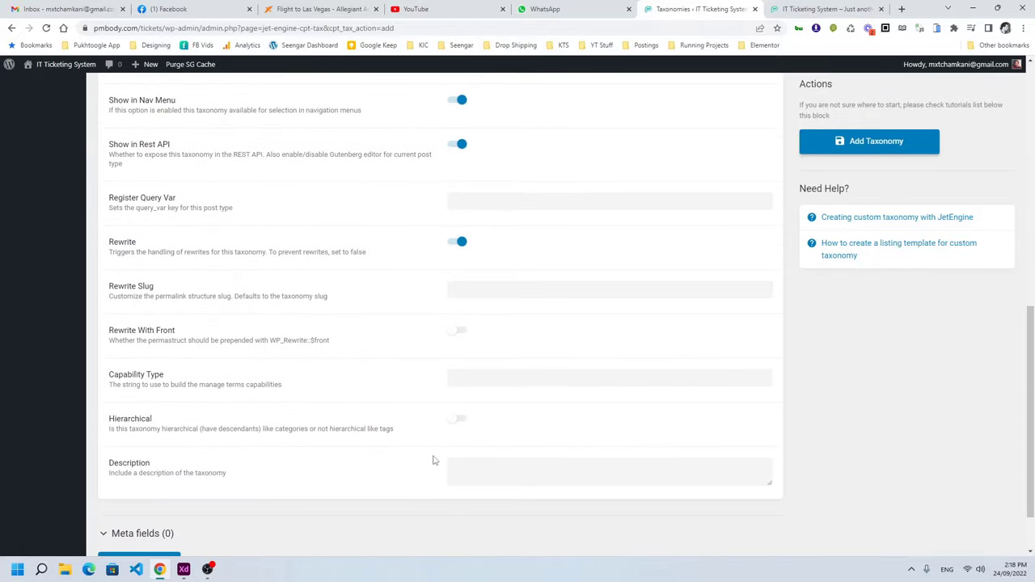
click(458, 419)
click(857, 144)
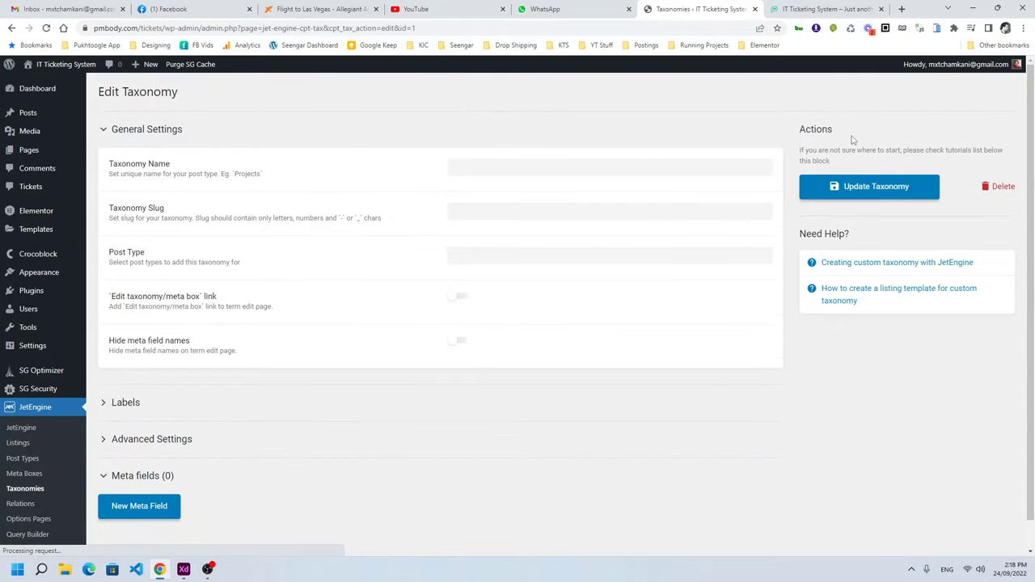
Start a new taxonomy named "Urgency" with the slug "urgency" and assign it to the Tickets post type.
click(29, 490)
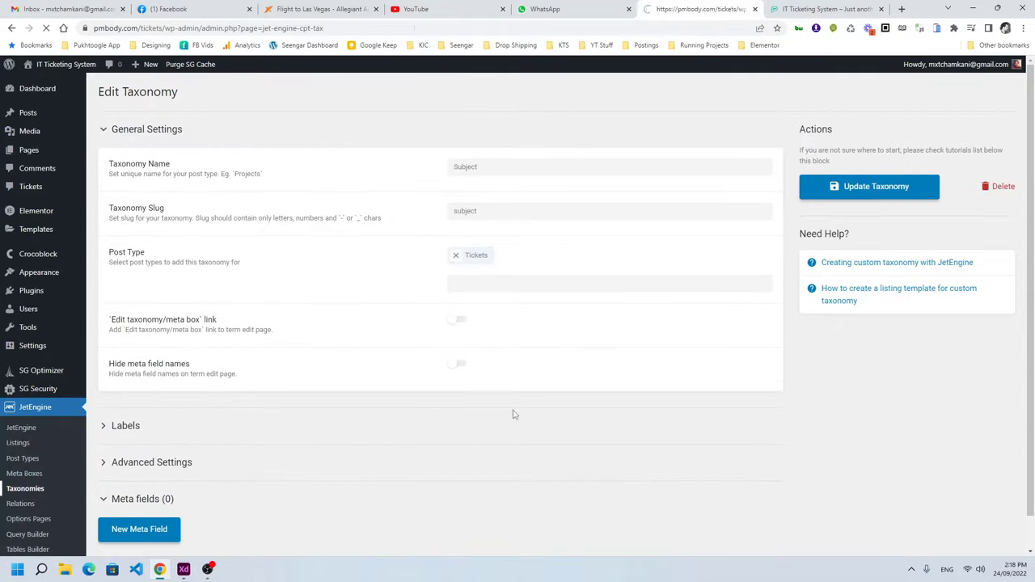
click(251, 92)
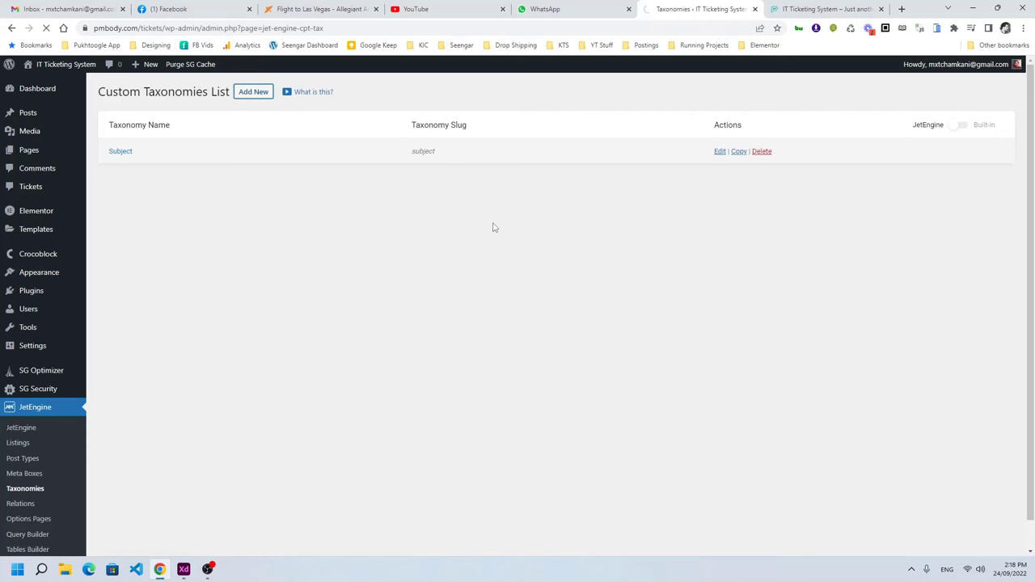
click(483, 164)
text(Urgency)
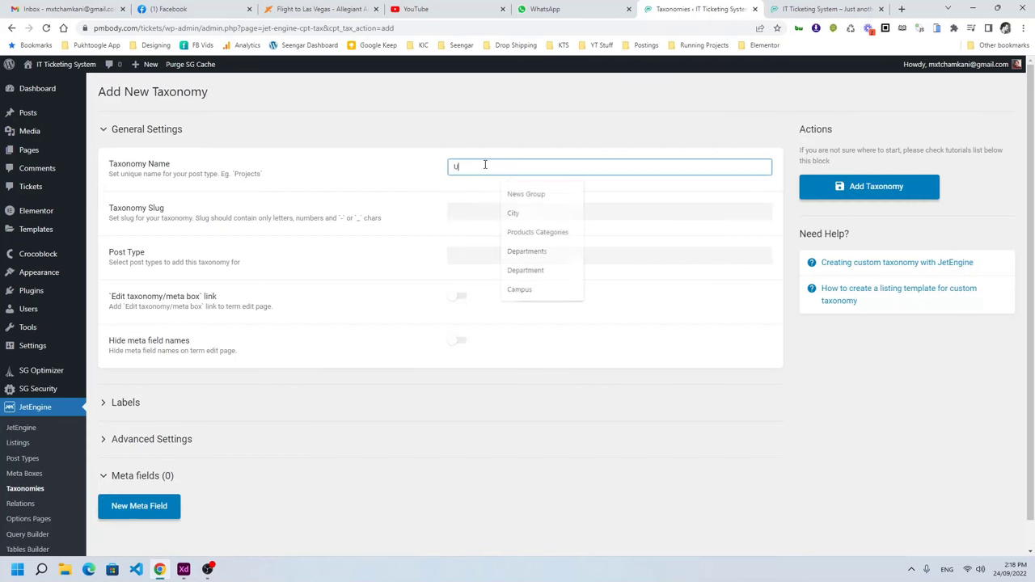
key(Tab)
key(Tab)
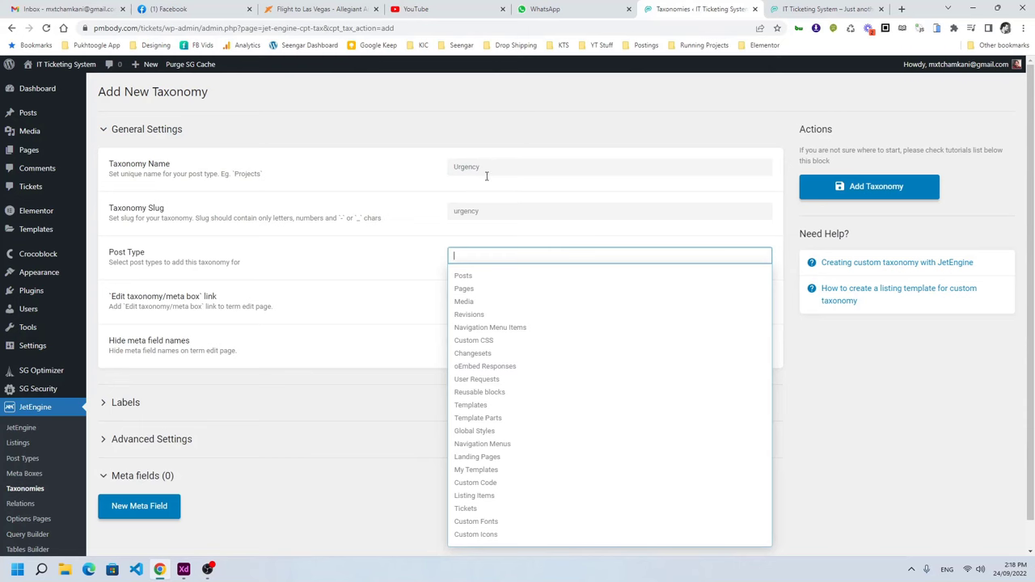
click(467, 507)
Make the Urgency taxonomy hierarchical in its advanced settings and add the taxonomy.
scroll(266, 428, down, 1)
click(431, 433)
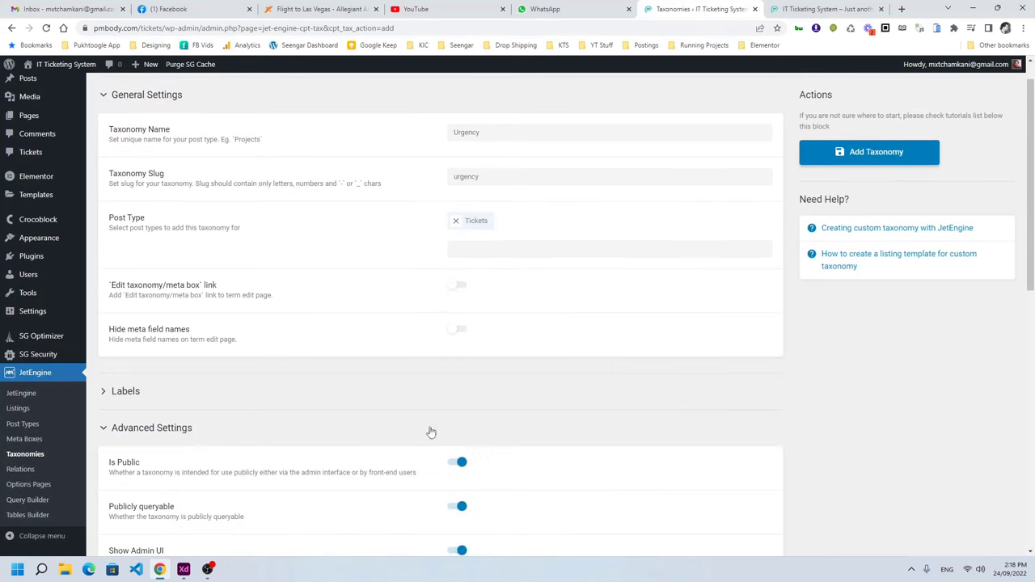
scroll(431, 433, down, 8)
click(450, 350)
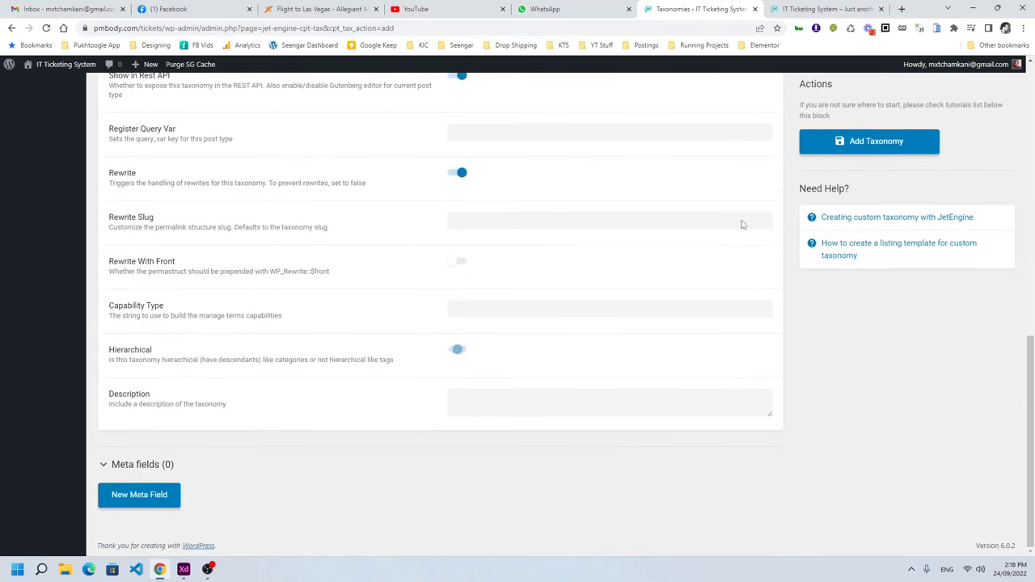
click(909, 139)
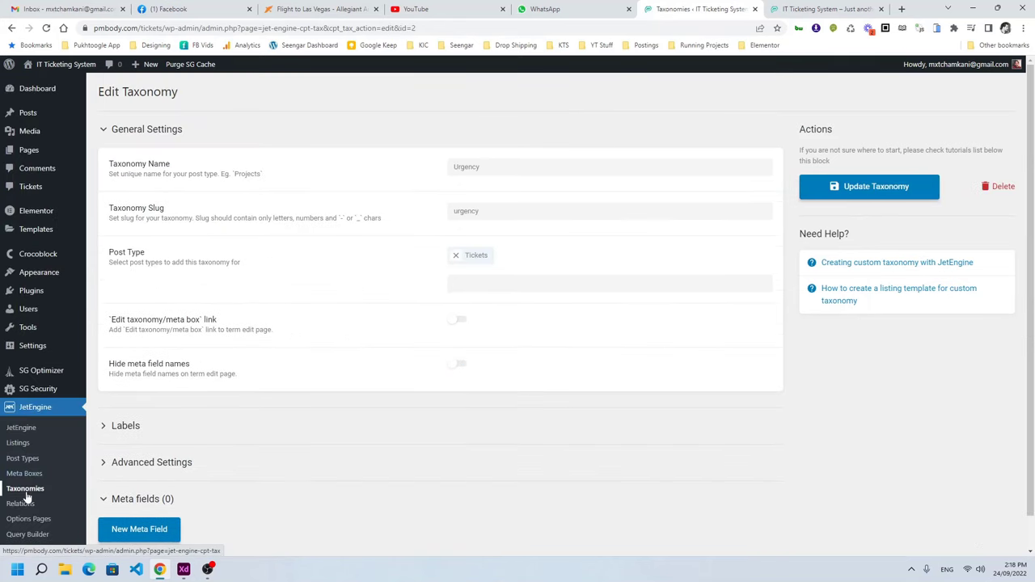
Start another taxonomy in the taxonomies list, named "Ticket Status" with the slug "ticket-status".
click(27, 491)
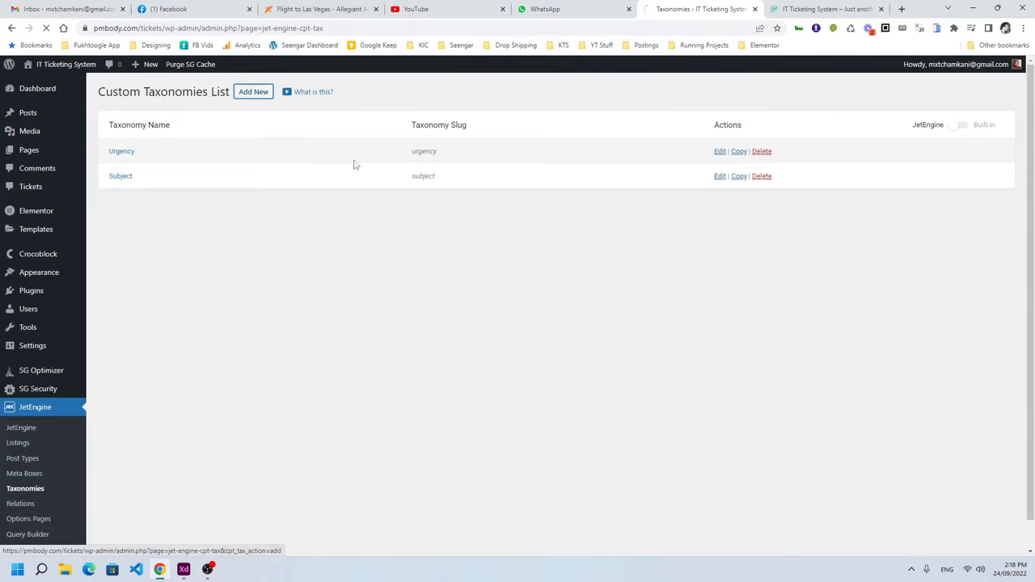
click(534, 167)
text(Sta)
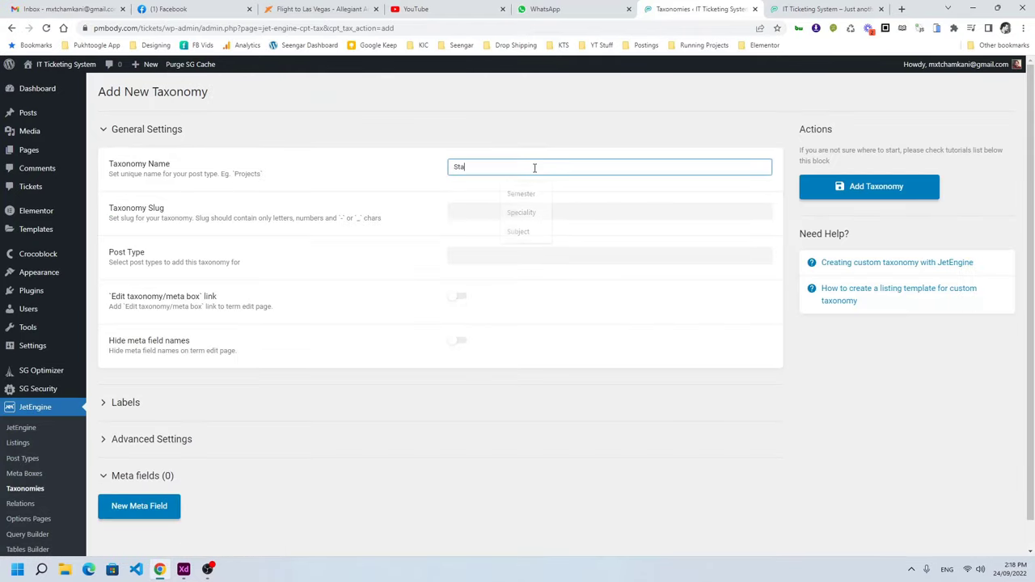
text(icket)
key(Tab)
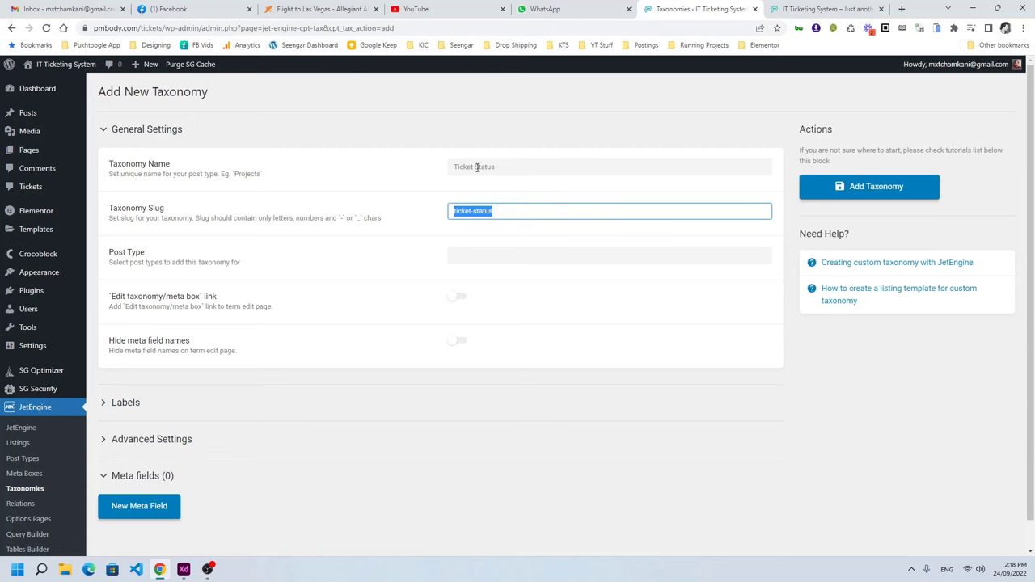
double_click(477, 167)
click(502, 168)
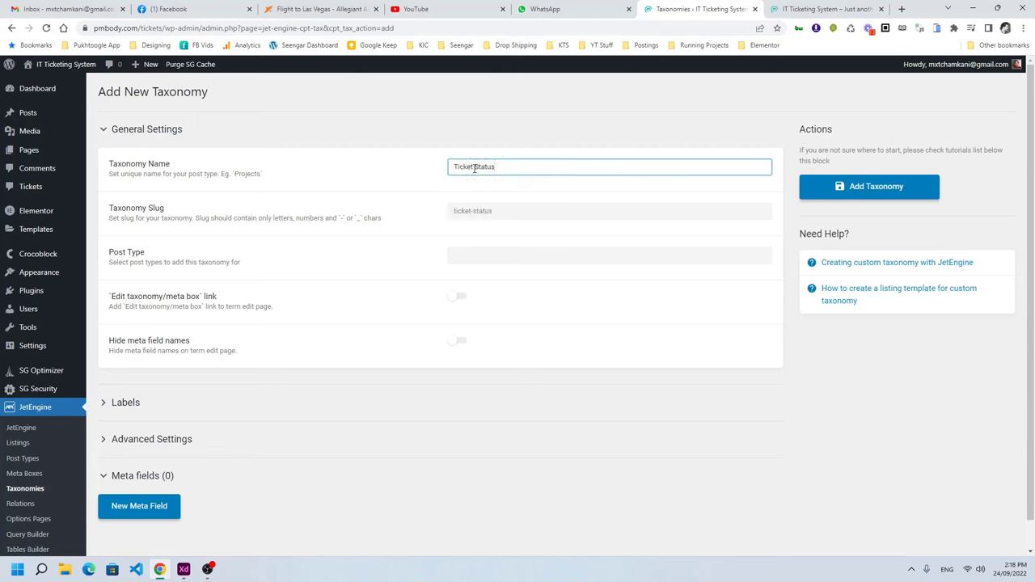
drag(474, 168, 511, 168)
click(475, 168)
click(505, 165)
drag(475, 167, 443, 172)
click(475, 167)
Make the Ticket Status taxonomy hierarchical in its advanced settings and try to add it.
scroll(325, 238, down, 1)
click(185, 409)
scroll(513, 375, down, 5)
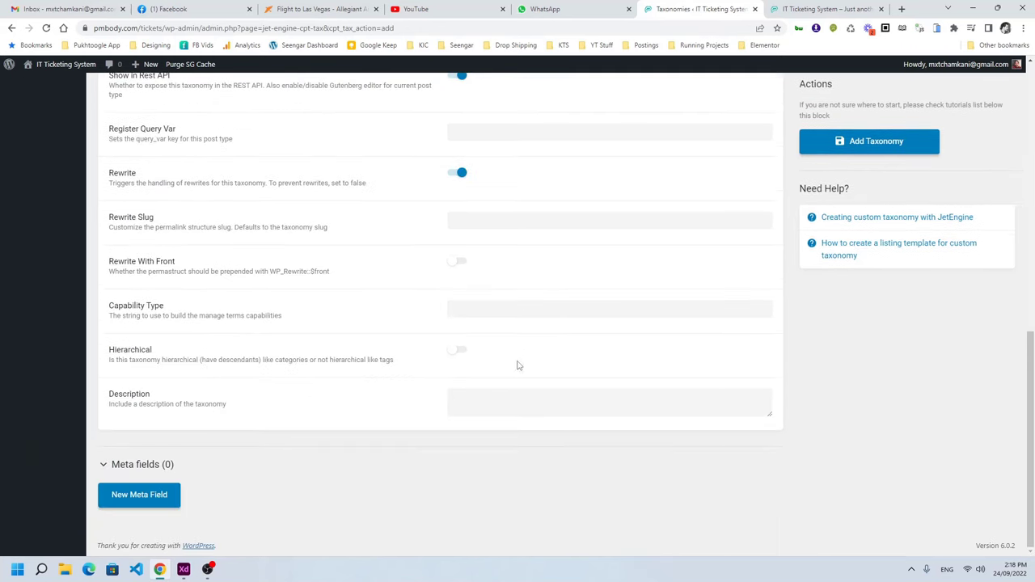
click(459, 354)
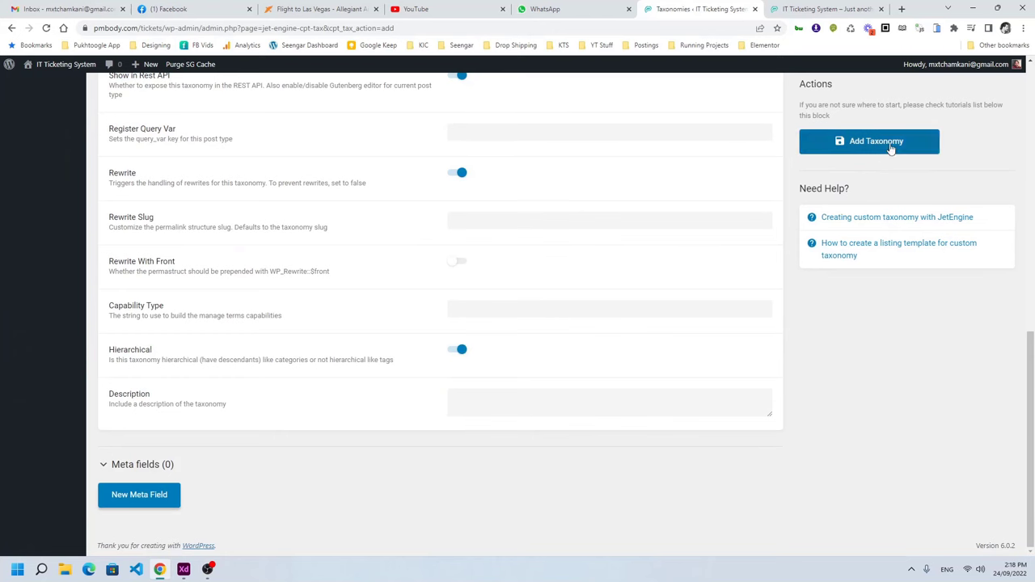
click(892, 146)
Assign the Ticket Status taxonomy to the Tickets post type and add the taxonomy.
scroll(487, 280, up, 6)
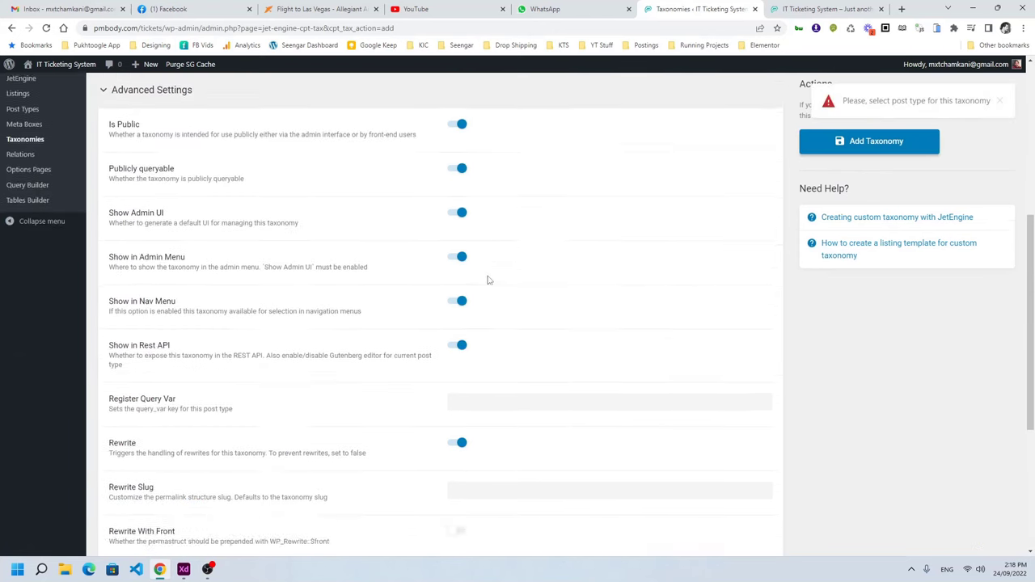
click(478, 122)
scroll(478, 162, down, 4)
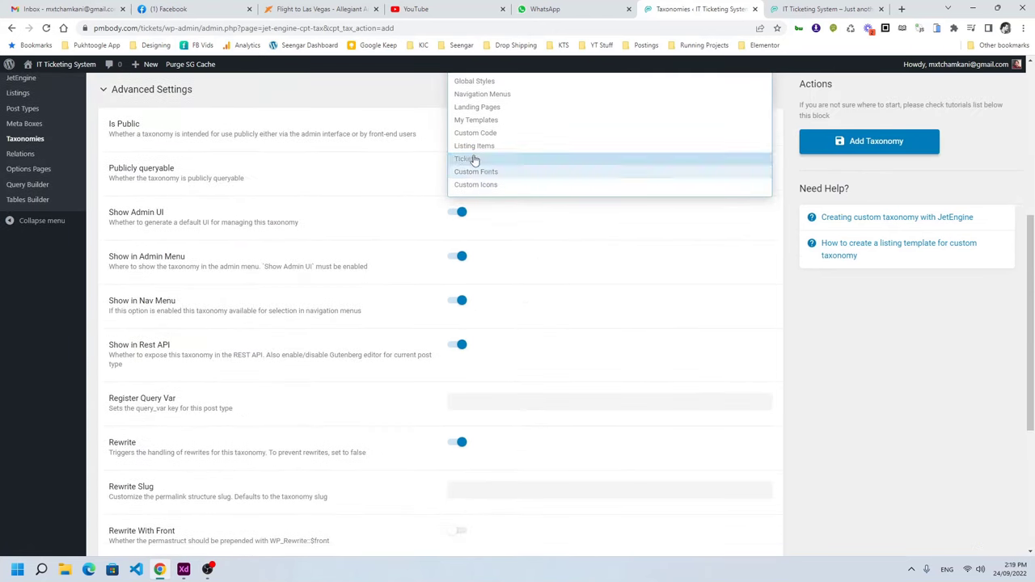
click(474, 158)
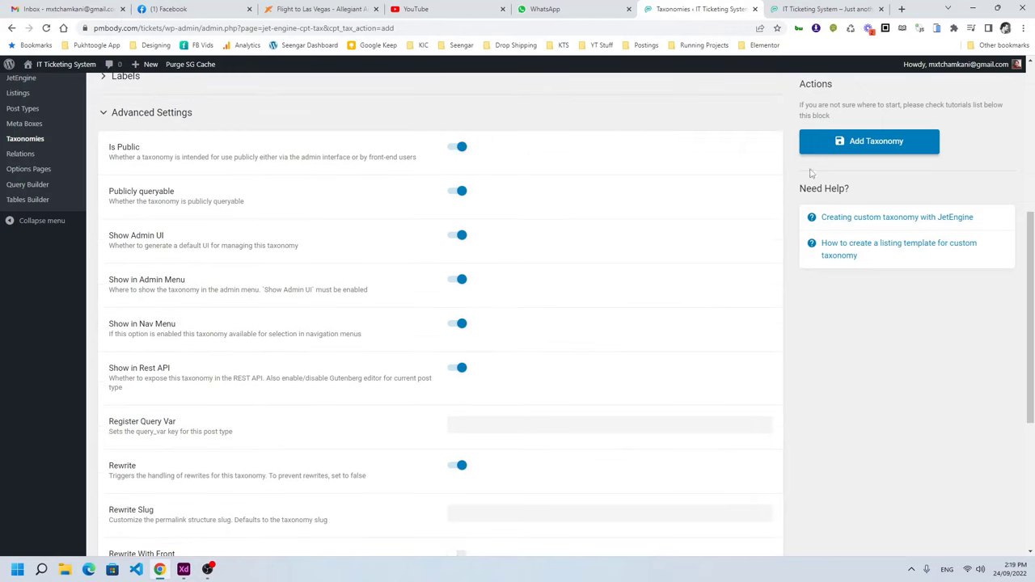
click(843, 142)
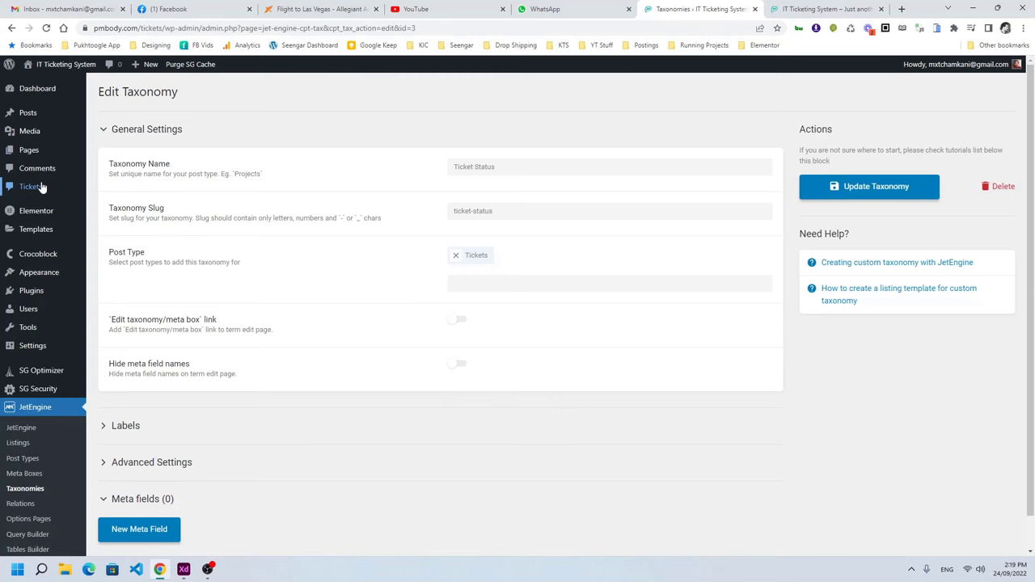
Add the terms Open and Closed to Ticket Status, Normal, Medium and High to Urgency, and Software, Hardware, Internet, Orientation, Network and Others to Subject.
mouse_move(73, 186)
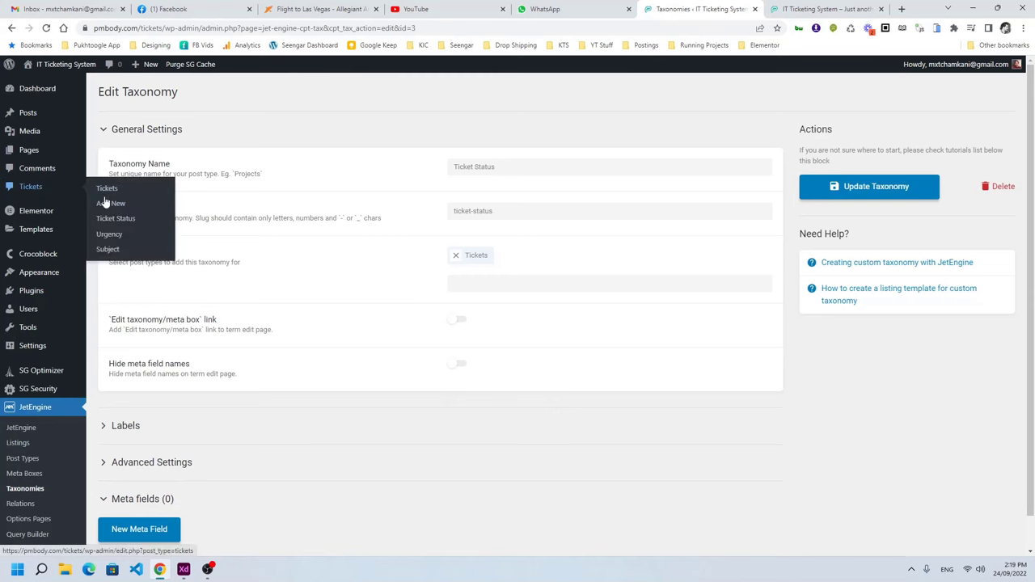
click(110, 233)
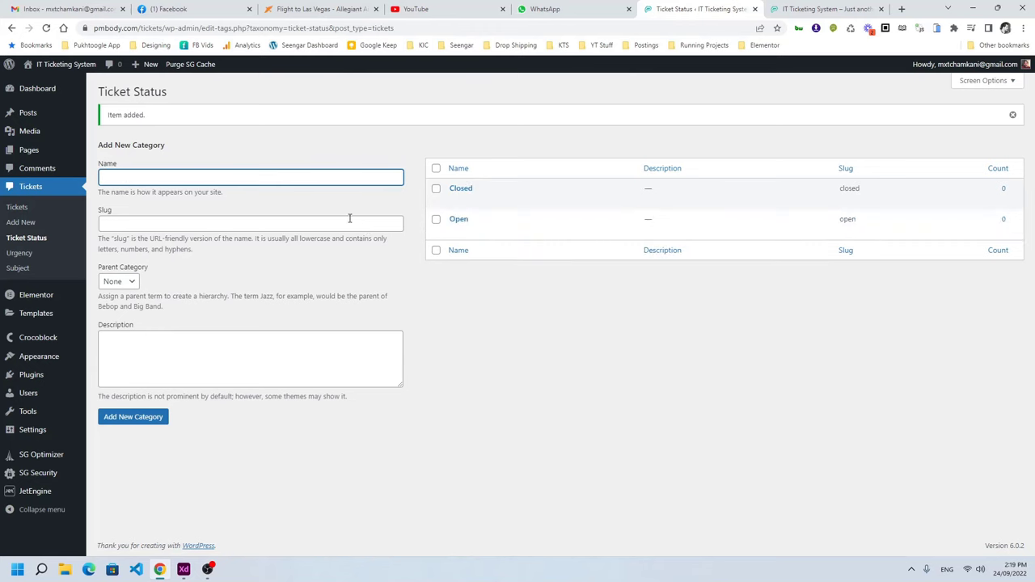
click(24, 254)
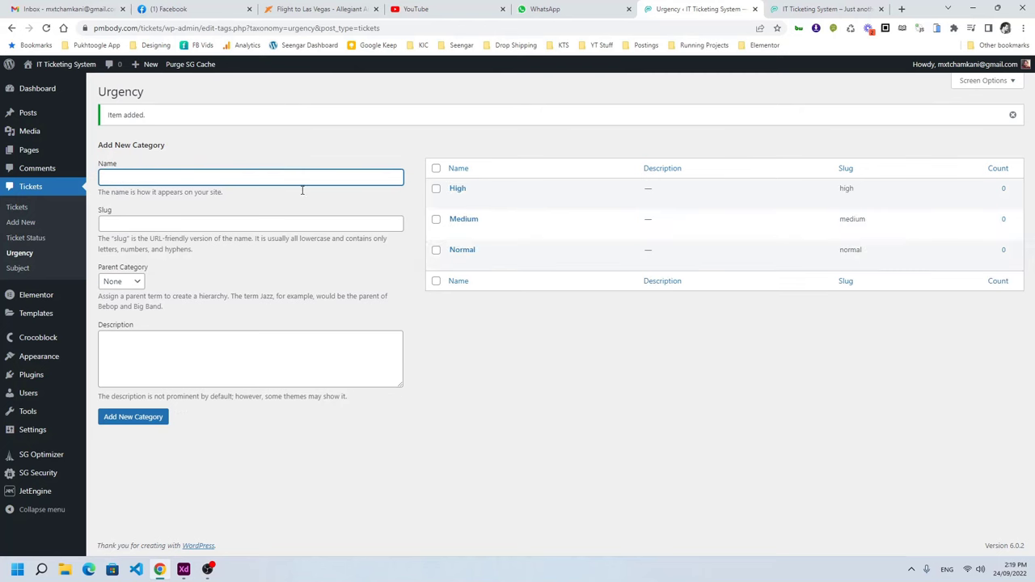
click(33, 268)
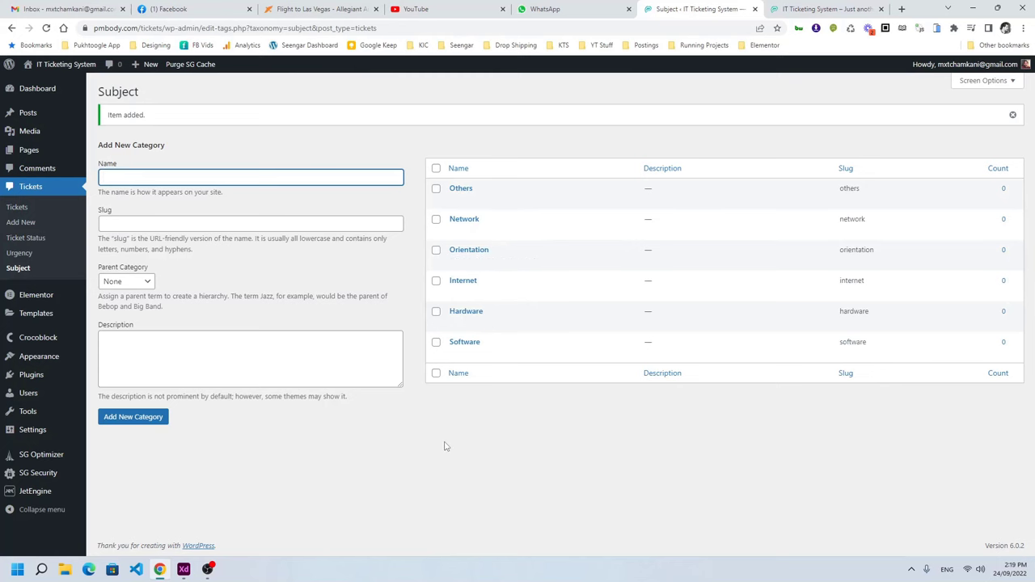
Check the planned Tickets and Feedback fields in Adobe XD's Structure & Flow preview and return to Chrome.
mouse_move(184, 569)
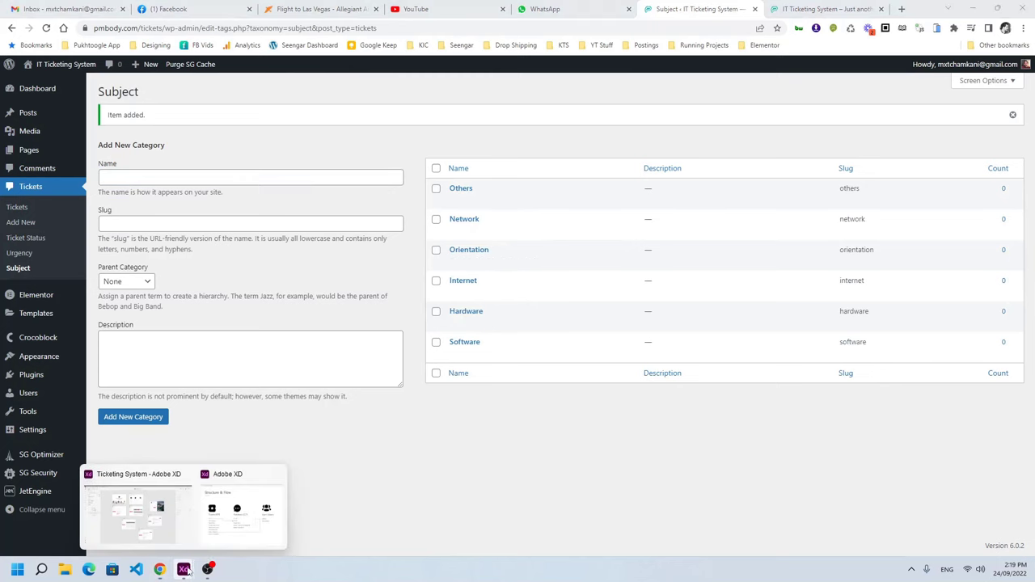
click(219, 528)
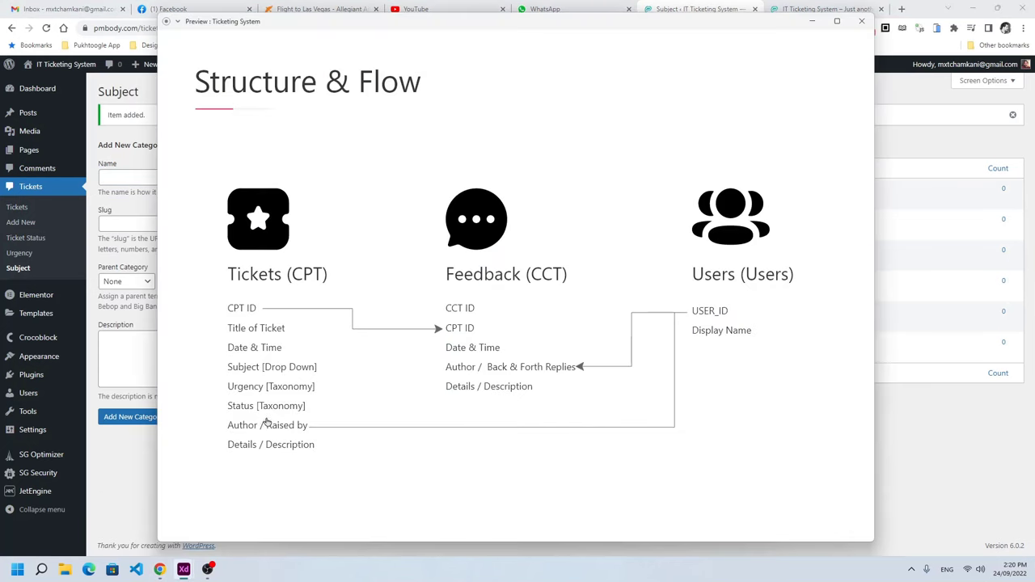
click(130, 434)
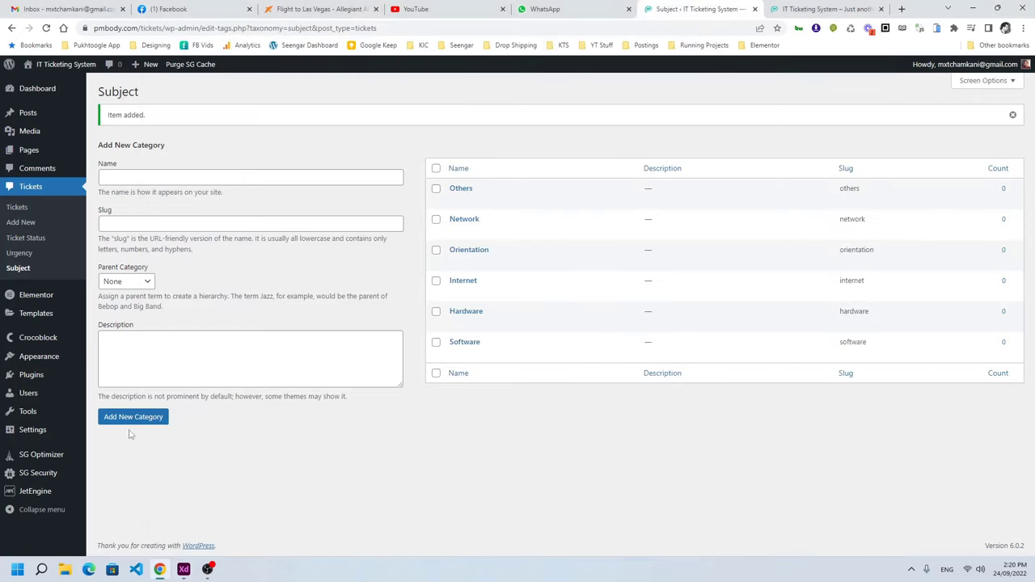
Enable the Custom Content Types module in the JetEngine dashboard and save the module settings.
mouse_move(41, 492)
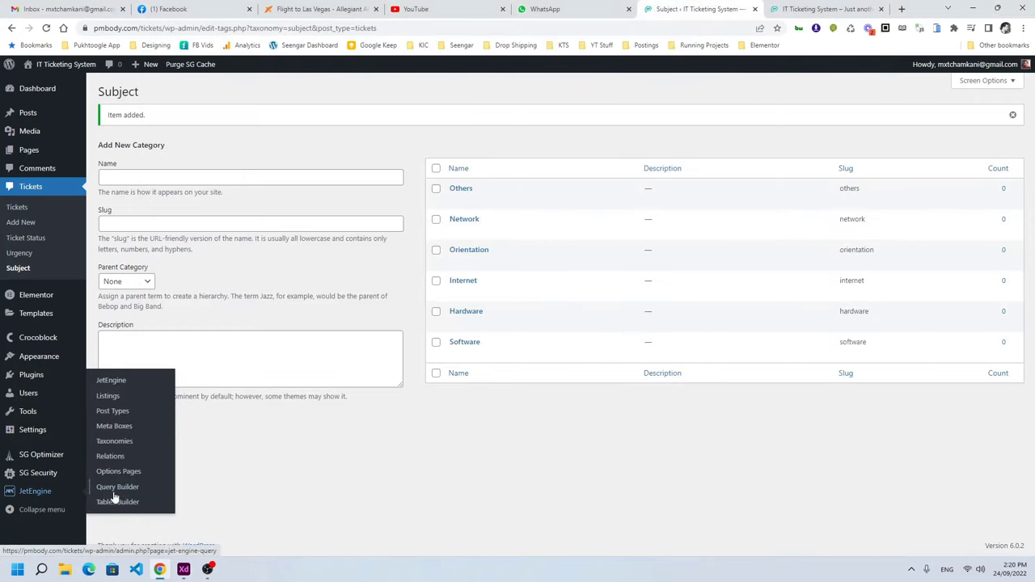
click(112, 383)
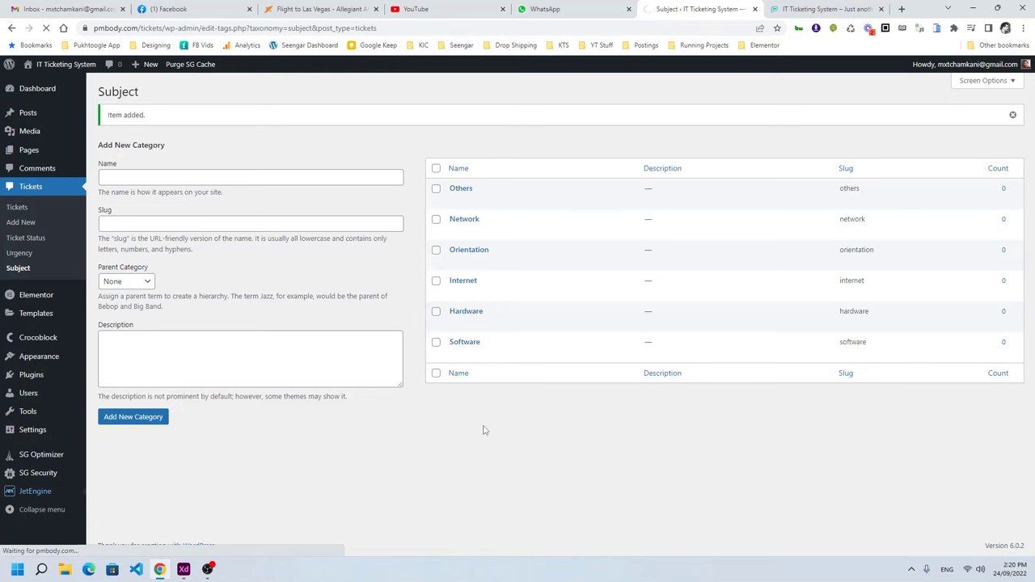
scroll(429, 407, down, 3)
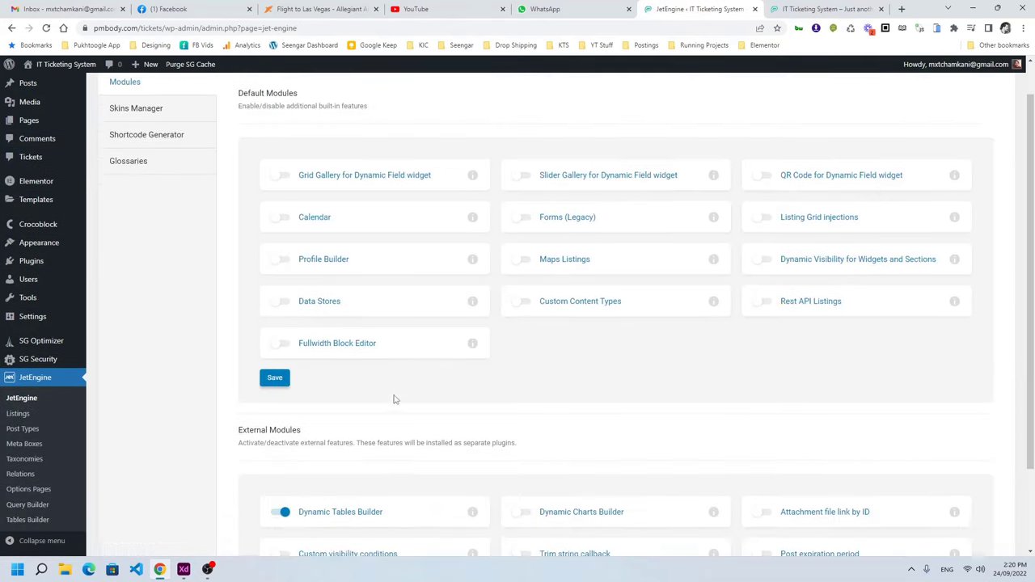
scroll(472, 358, up, 2)
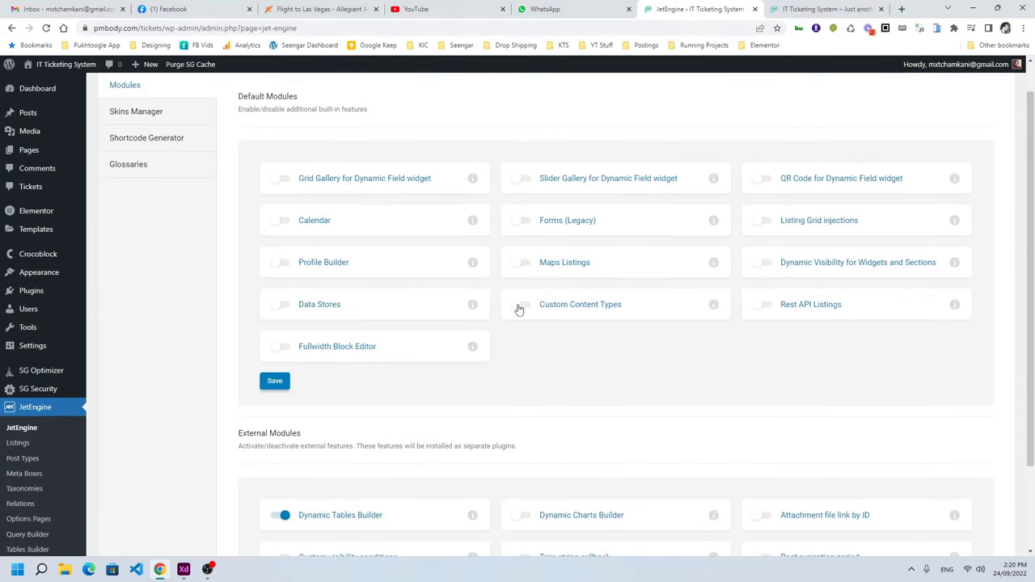
click(521, 305)
click(276, 383)
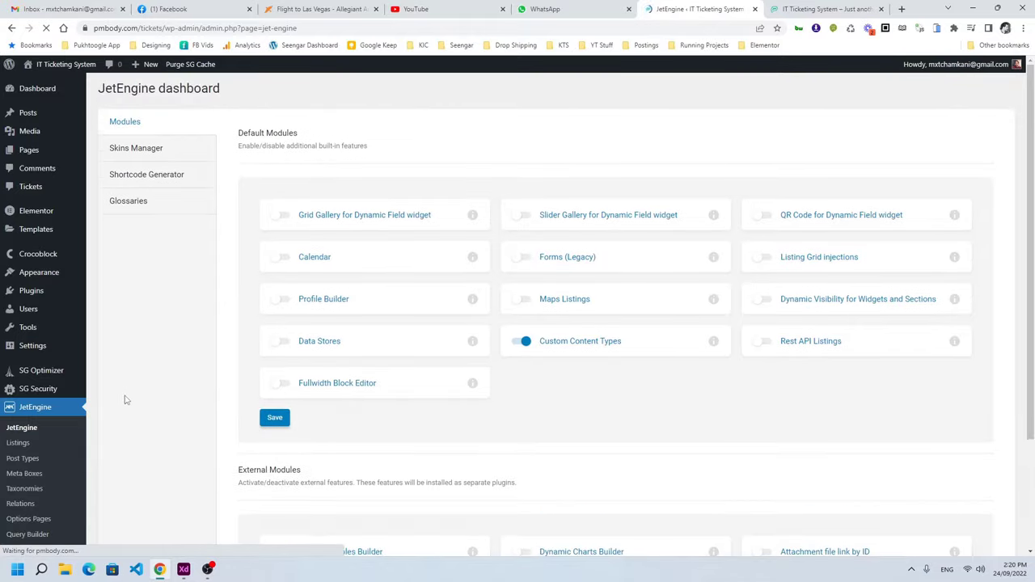
Start a new custom content type named "Feedback" with the slug "feedback".
scroll(124, 397, down, 3)
click(52, 505)
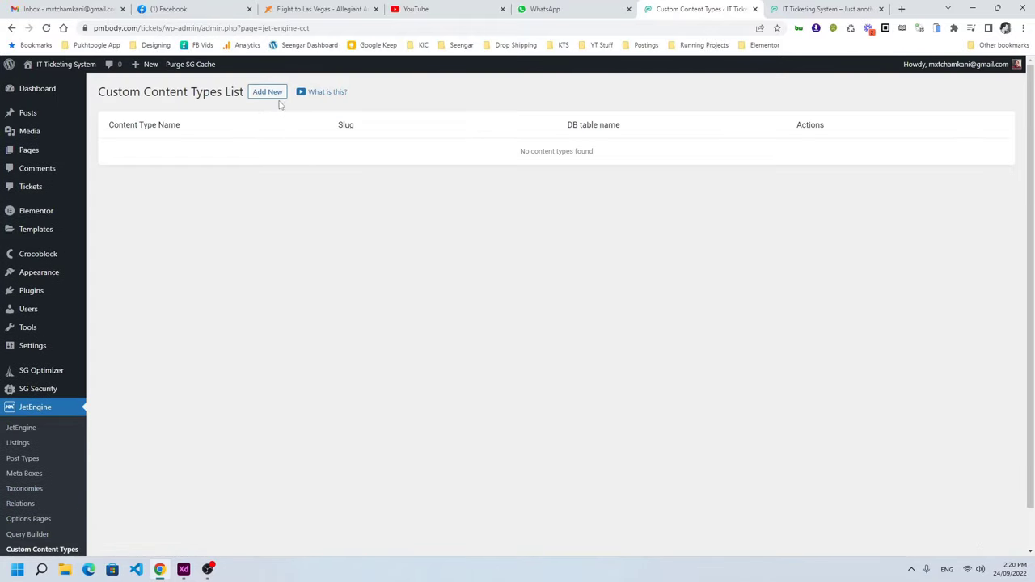
click(268, 92)
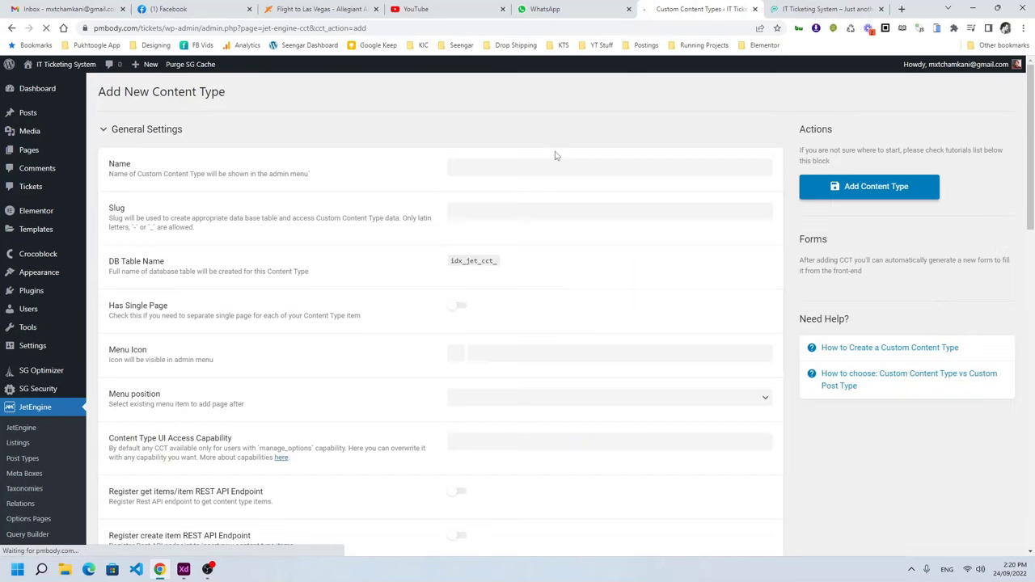
click(552, 165)
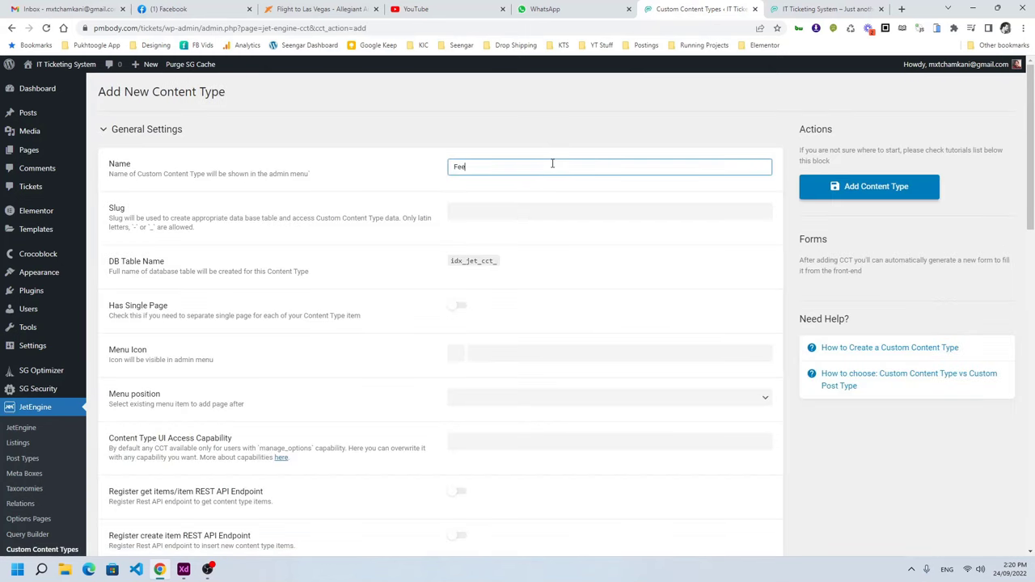
text(Feedback)
key(Tab)
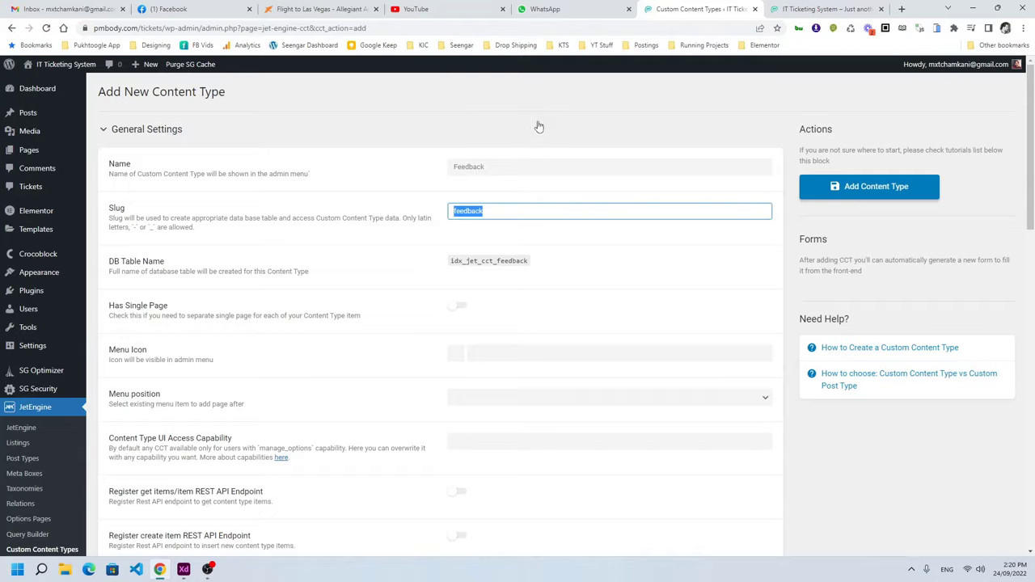
Set the Feedback content type's menu icon to the brush, dashicons-admin-customizer.
scroll(540, 126, down, 2)
click(496, 191)
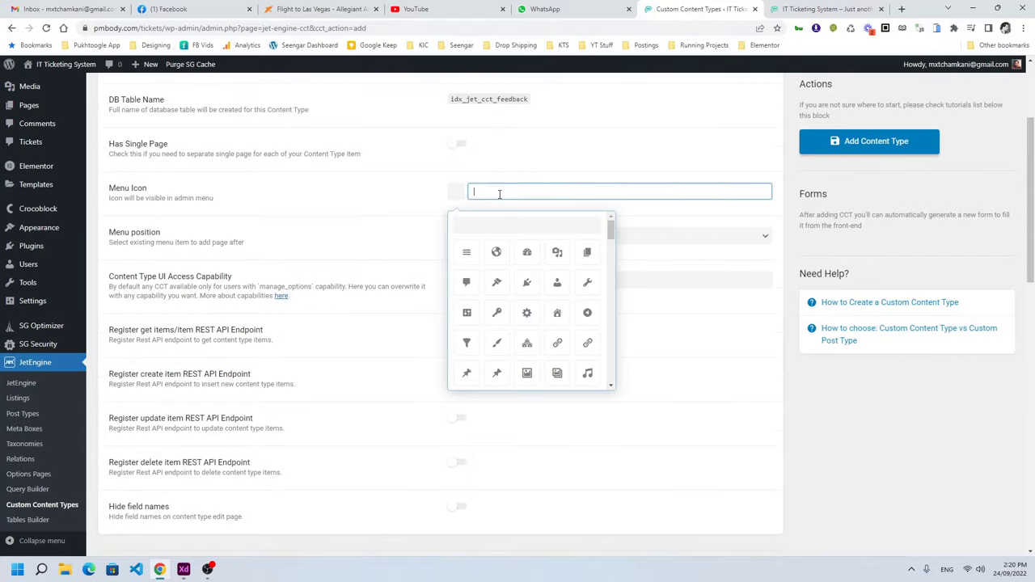
click(497, 343)
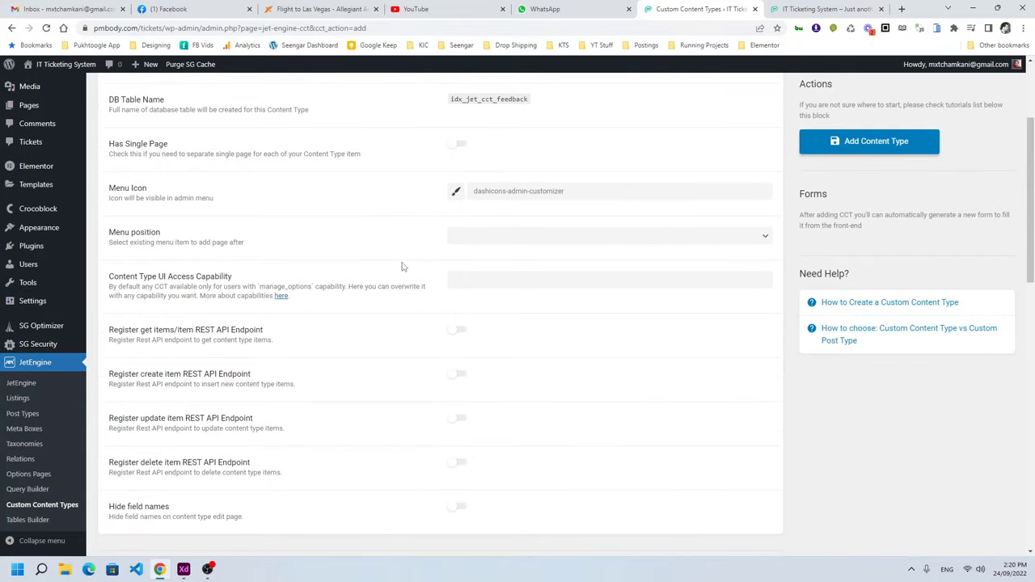
Add a field to the Feedback content type and check its planned fields in Adobe XD's Structure & Flow preview, returning to Chrome.
scroll(403, 266, down, 5)
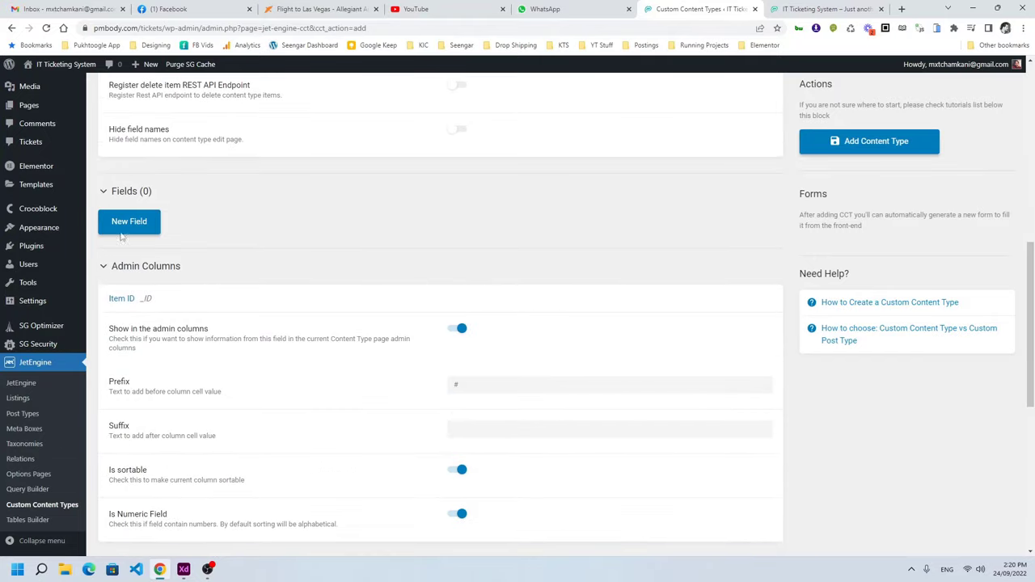
click(125, 227)
mouse_move(184, 570)
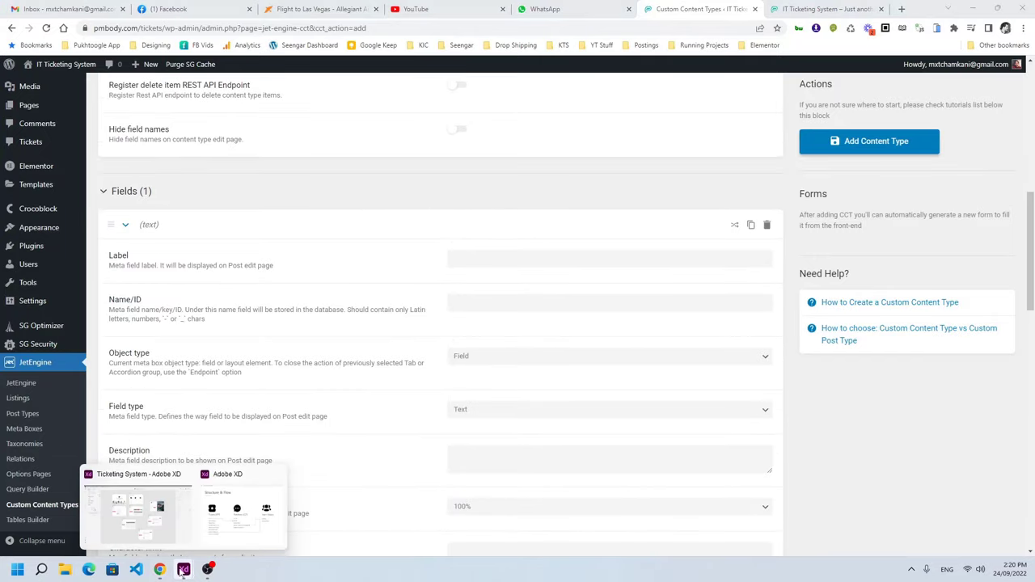
click(225, 511)
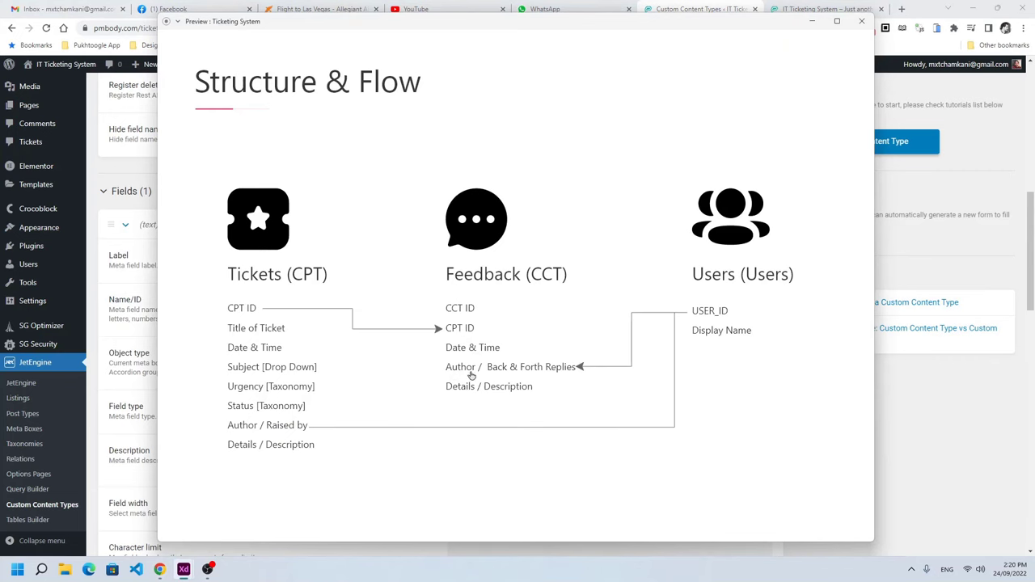
click(907, 443)
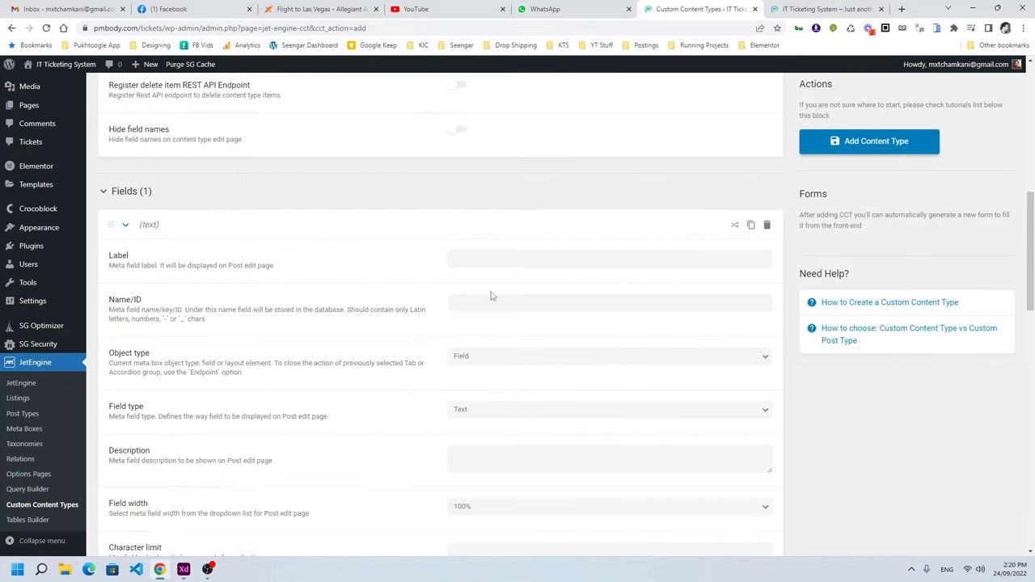
Label the new field "Description", set its field type to WYSIWYG and add the content type.
click(497, 257)
text(Description)
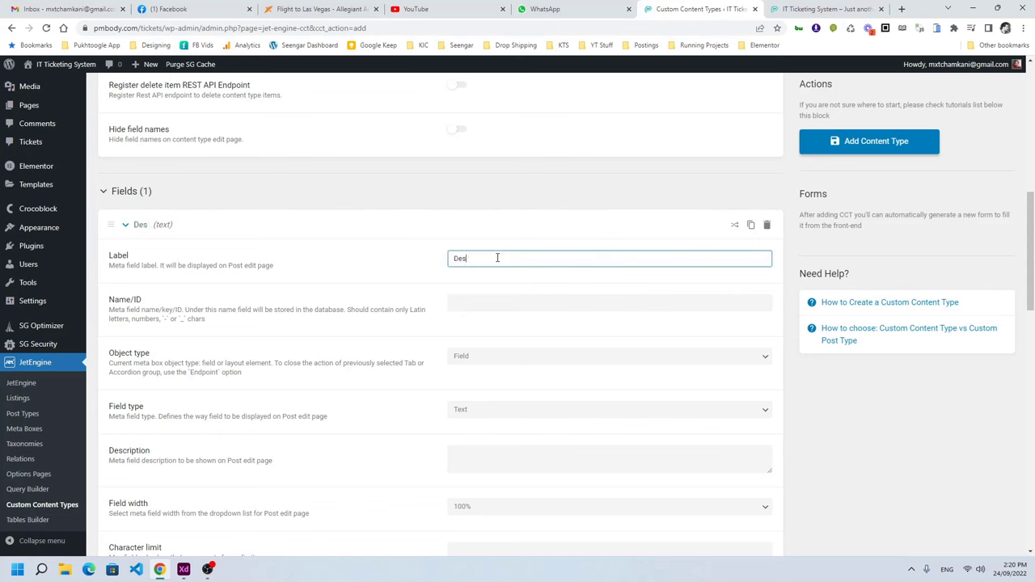
key(Tab)
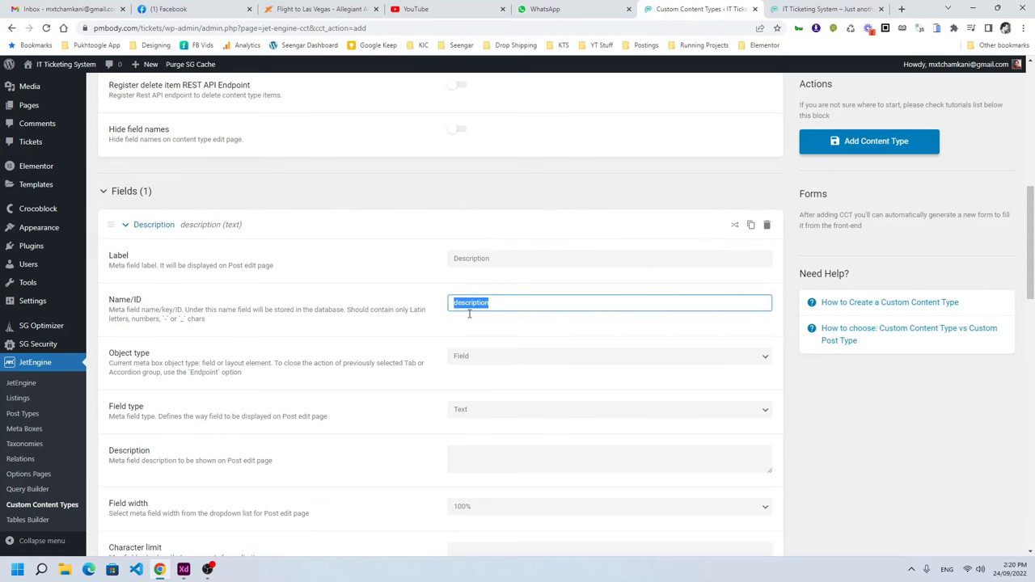
click(469, 412)
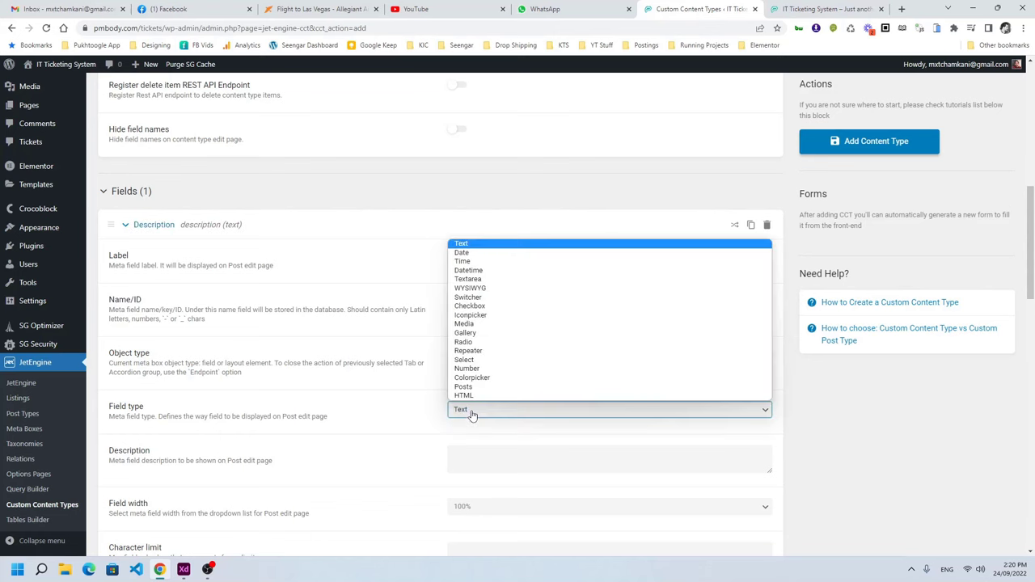
click(498, 289)
click(865, 143)
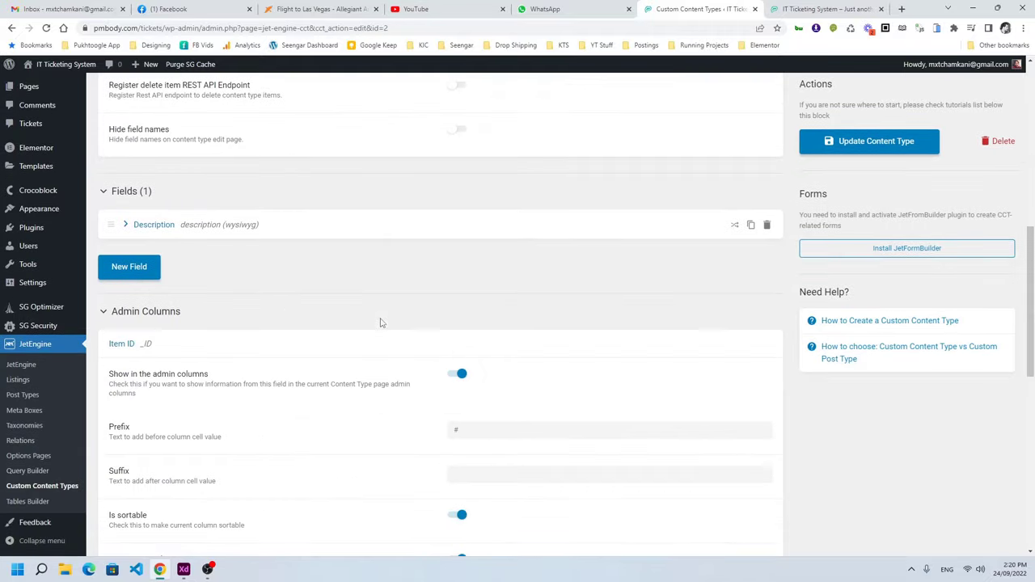
Add a second Feedback field labelled "Ticket ID" with the name ticket_id and the field type Number.
click(129, 267)
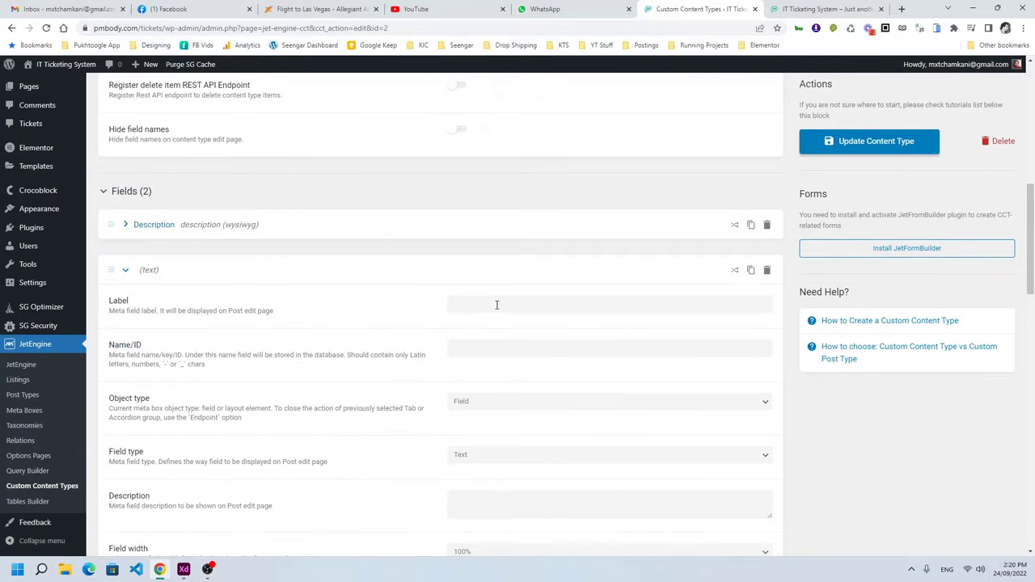
click(508, 303)
text(ticket_l)
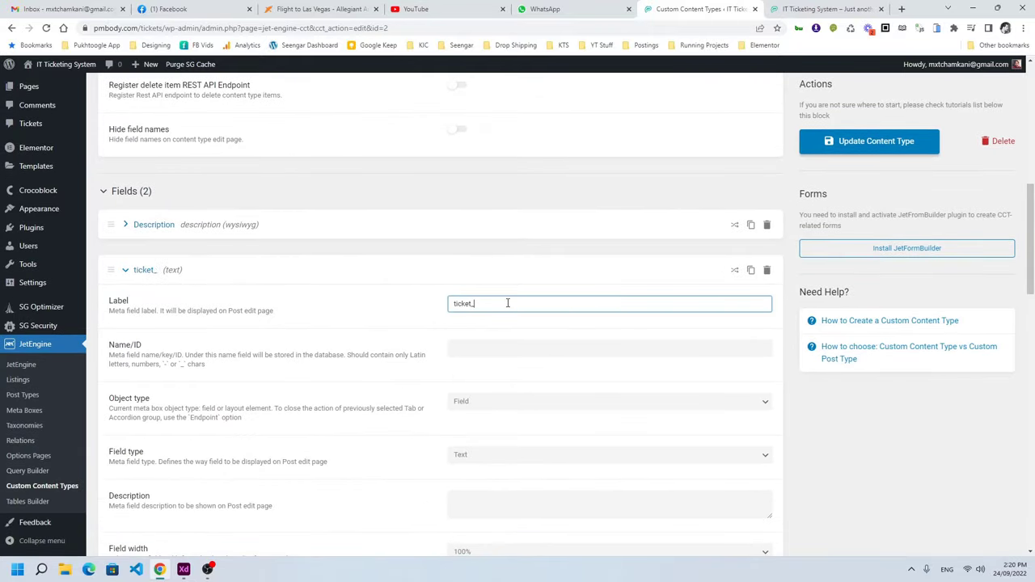
key(BackSpace)
key(BackSpace)
key(ctrl+a)
text(Ticket ID)
key(Tab)
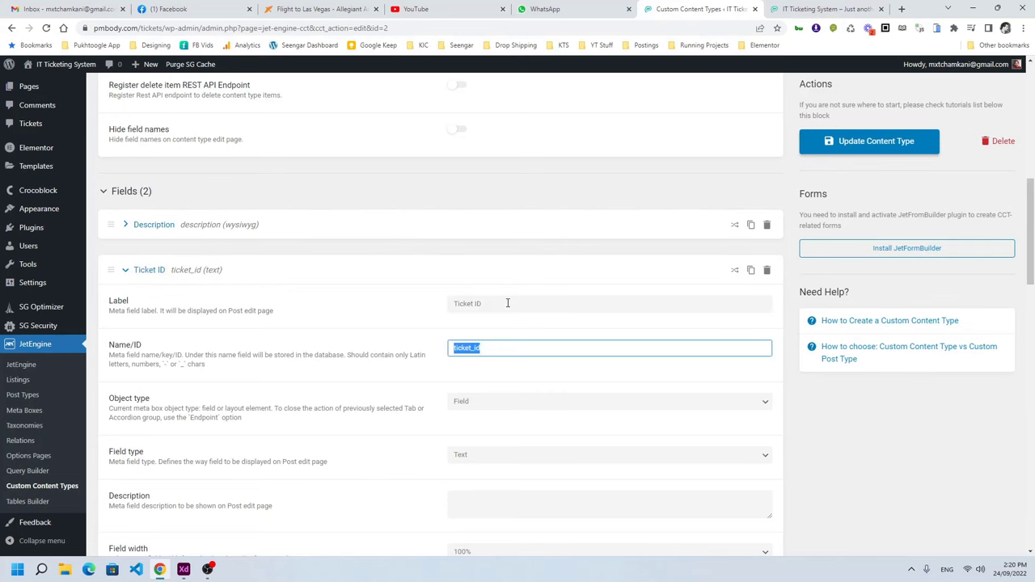
scroll(506, 300, down, 3)
click(479, 242)
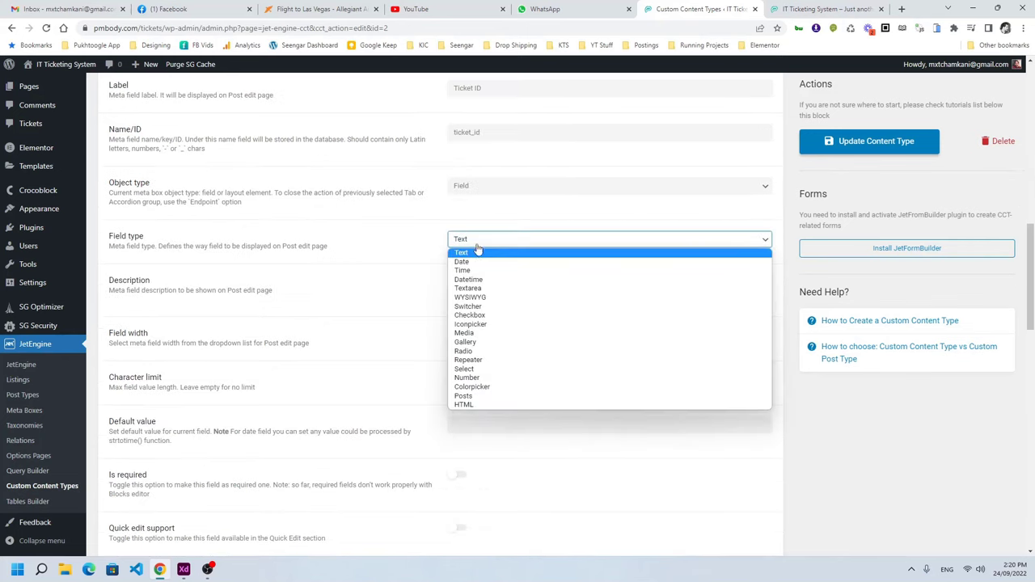
click(466, 377)
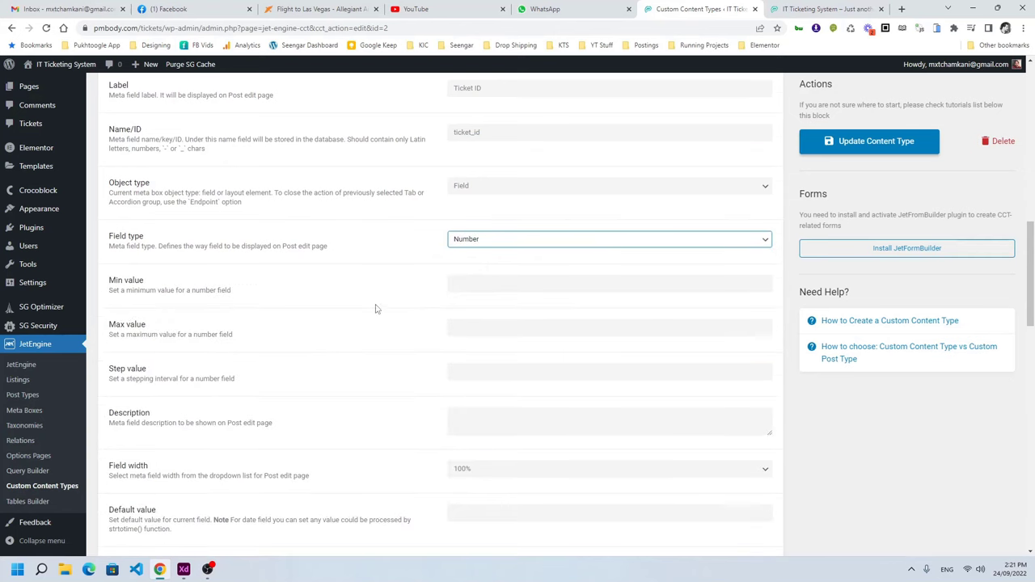
Show the Description and Ticket ID fields in the admin columns and update the content type.
scroll(375, 309, down, 3)
scroll(383, 267, up, 3)
scroll(388, 292, down, 3)
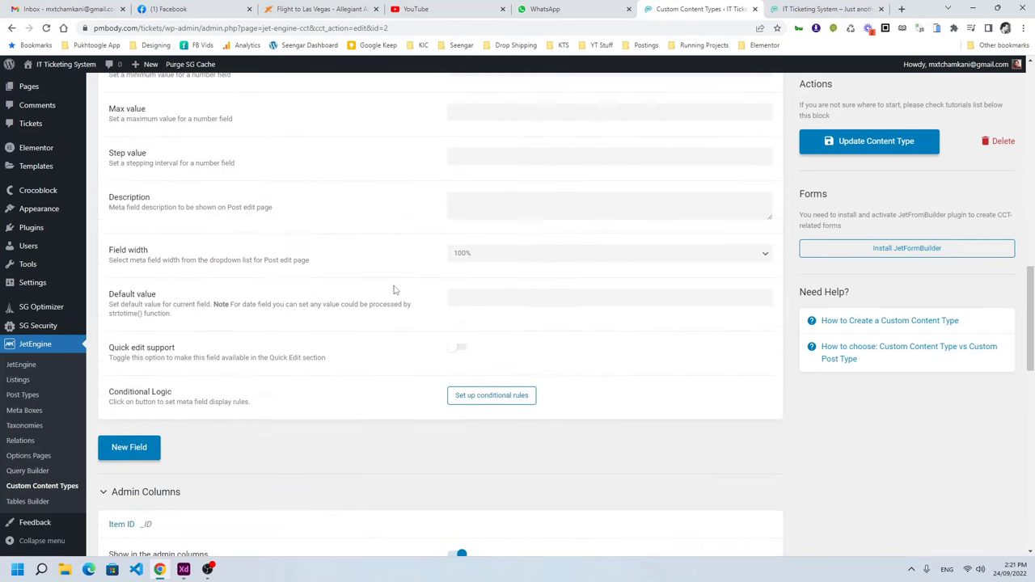
scroll(397, 292, down, 8)
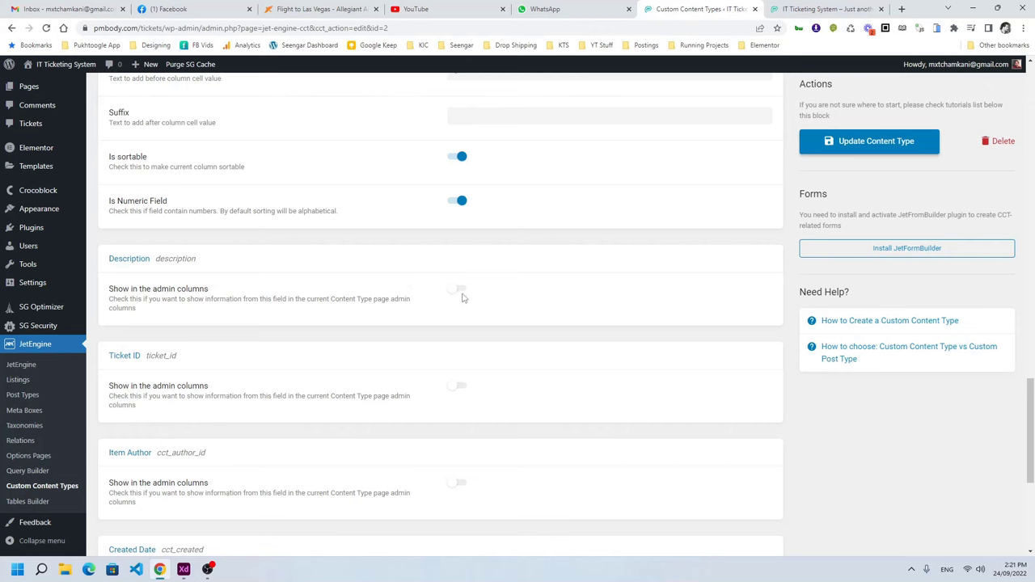
click(458, 290)
scroll(474, 437, down, 2)
click(457, 357)
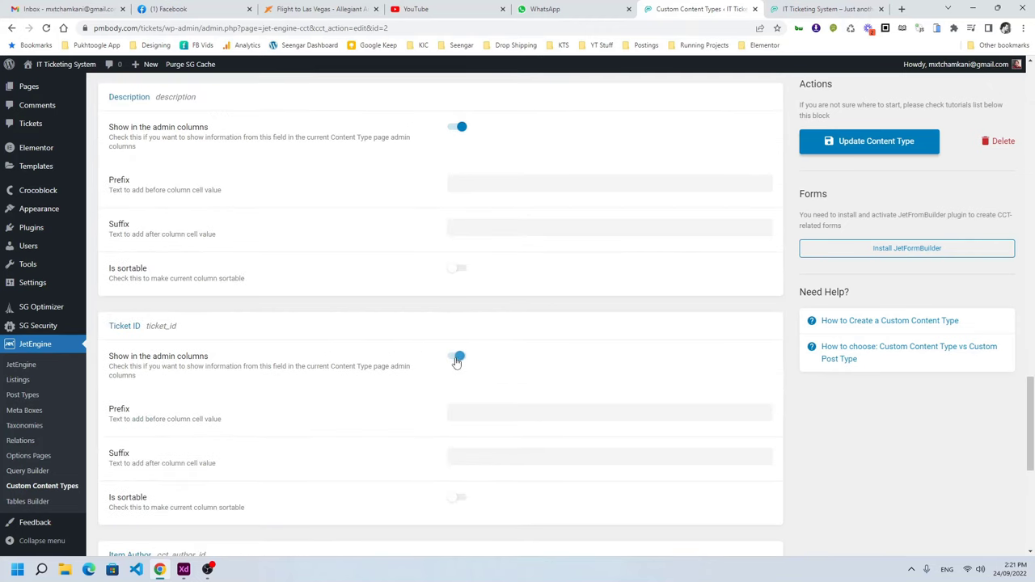
click(845, 139)
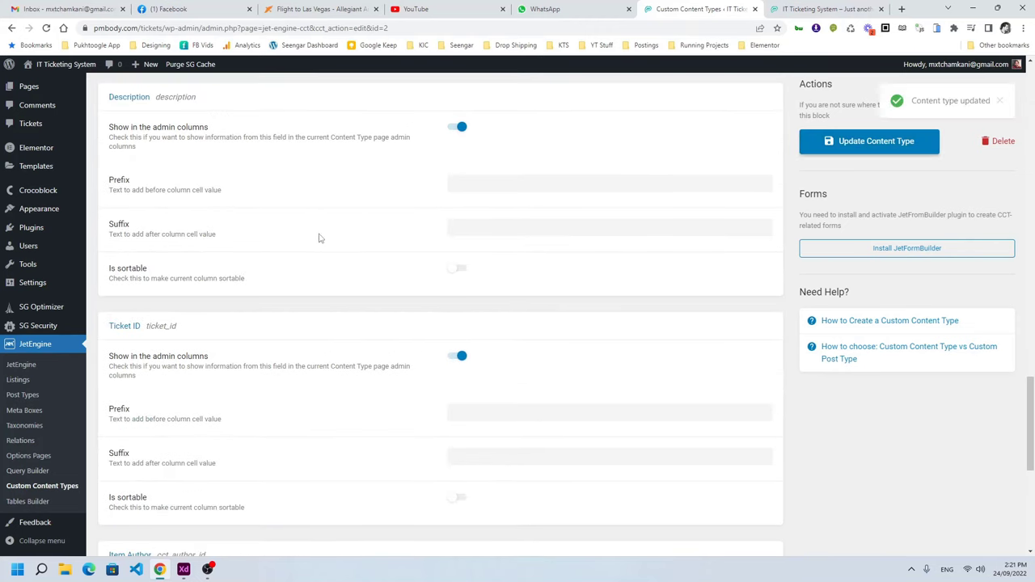
Reload the admin through the JetEngine dashboard, open the Feedback list and inspect the form for adding an item.
click(39, 348)
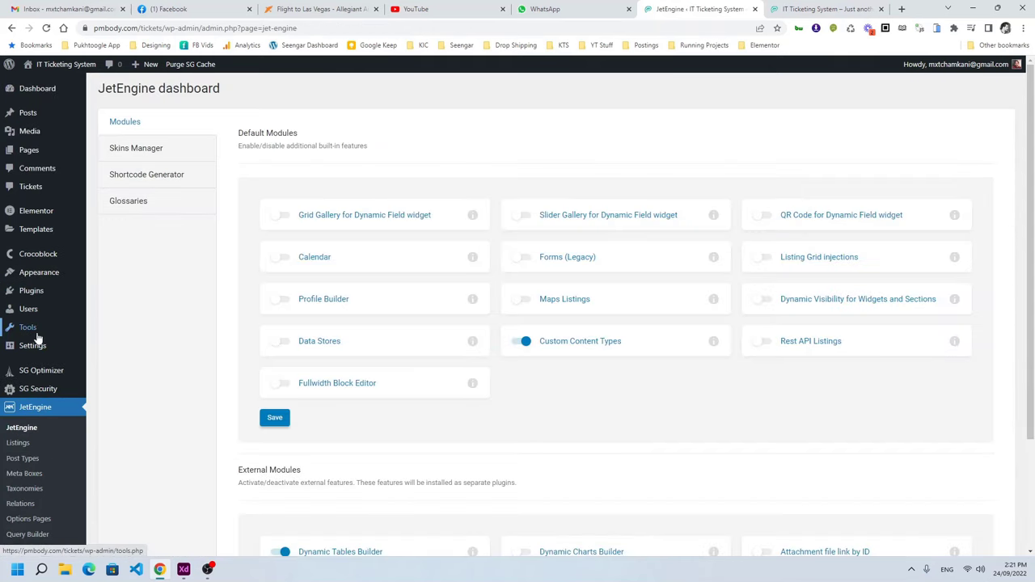
scroll(41, 332, down, 2)
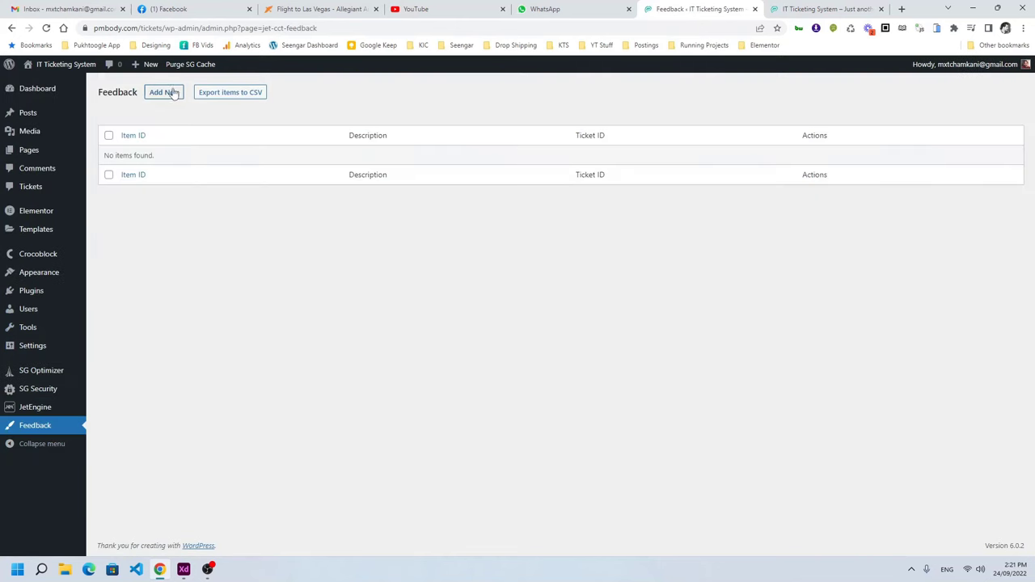
click(171, 92)
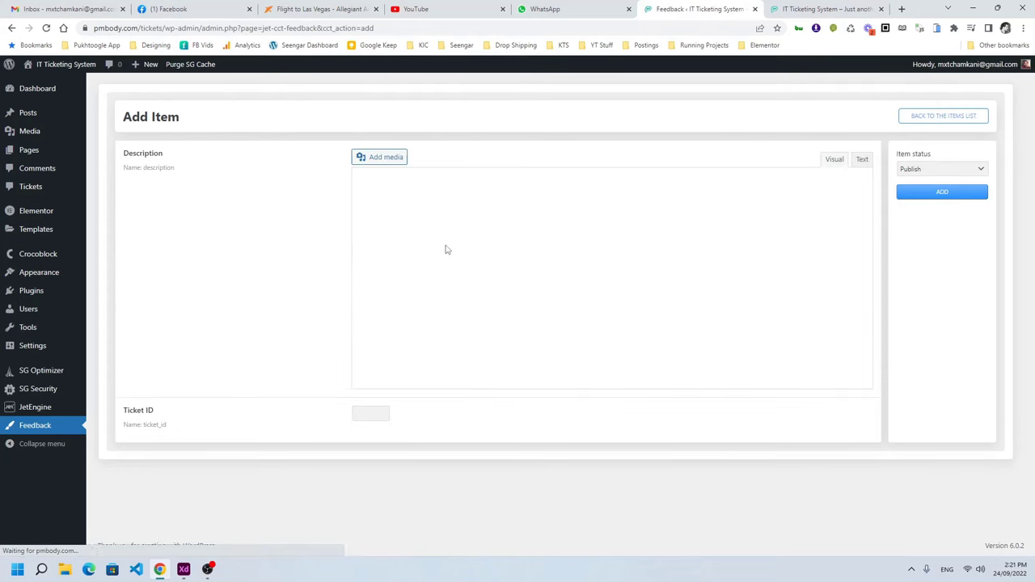
click(460, 289)
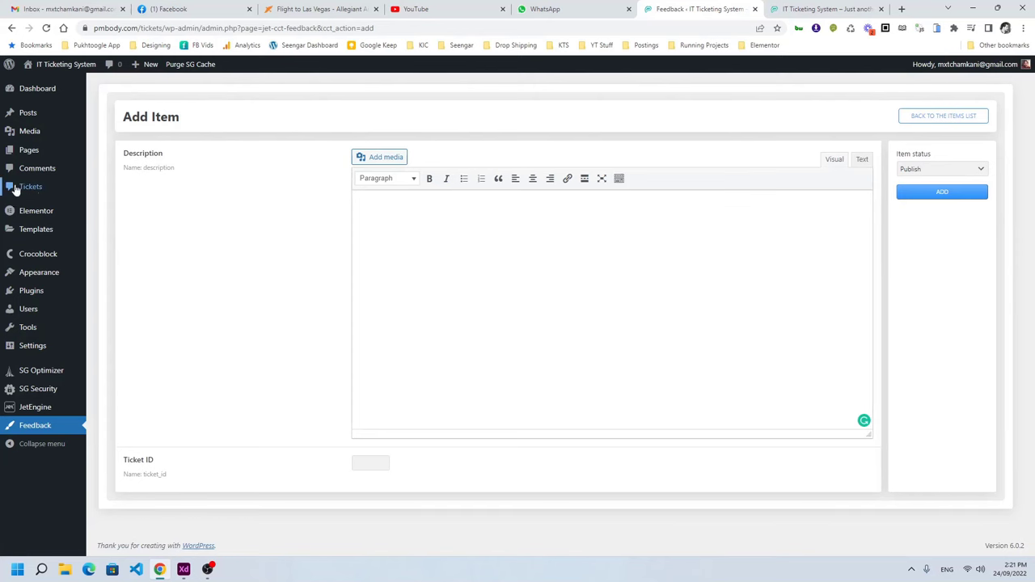
Review the Tickets submenu and the Structure & Flow and User Login screens in Adobe XD's preview, then return to Chrome.
mouse_move(57, 195)
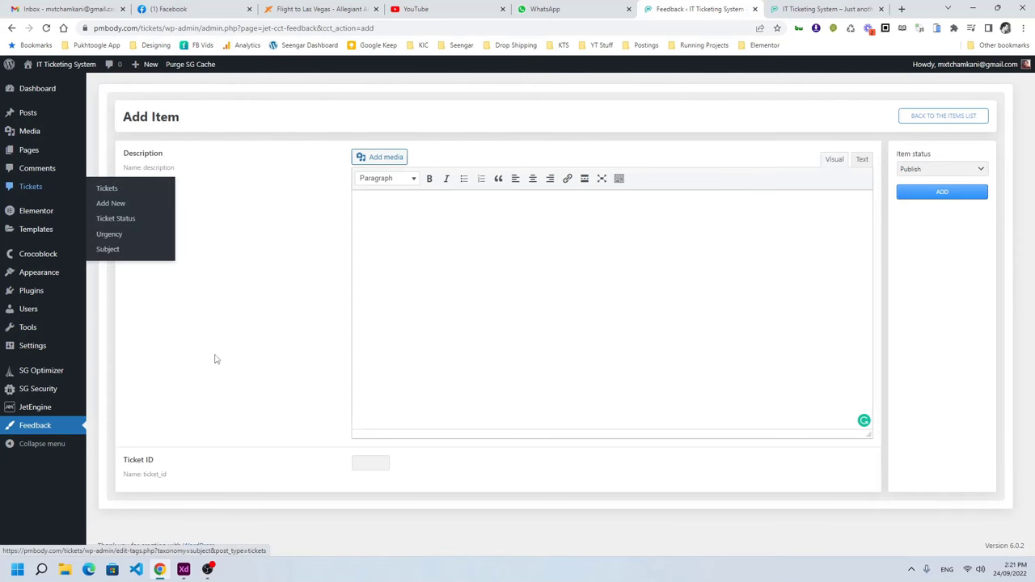
mouse_move(185, 566)
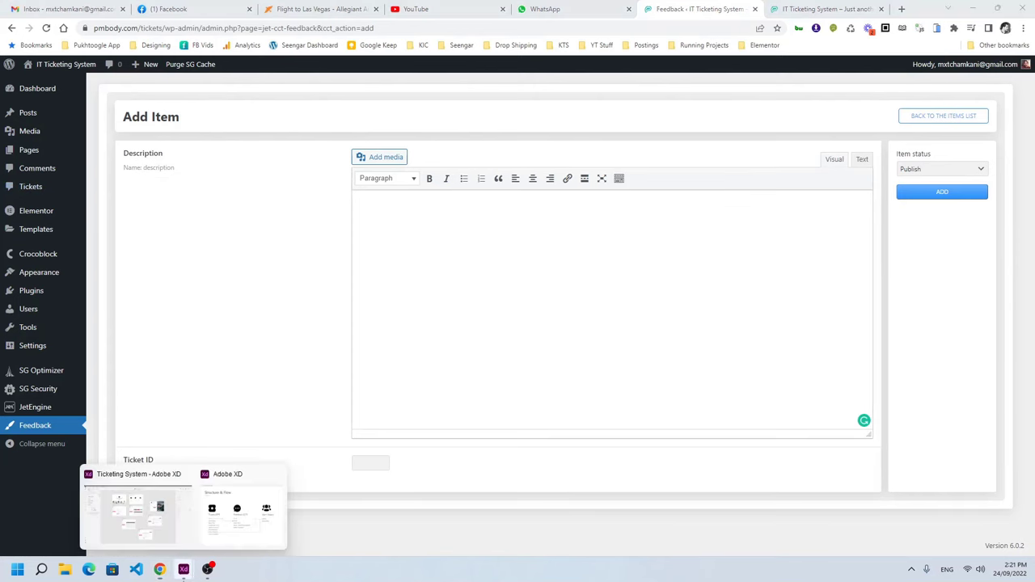
click(237, 534)
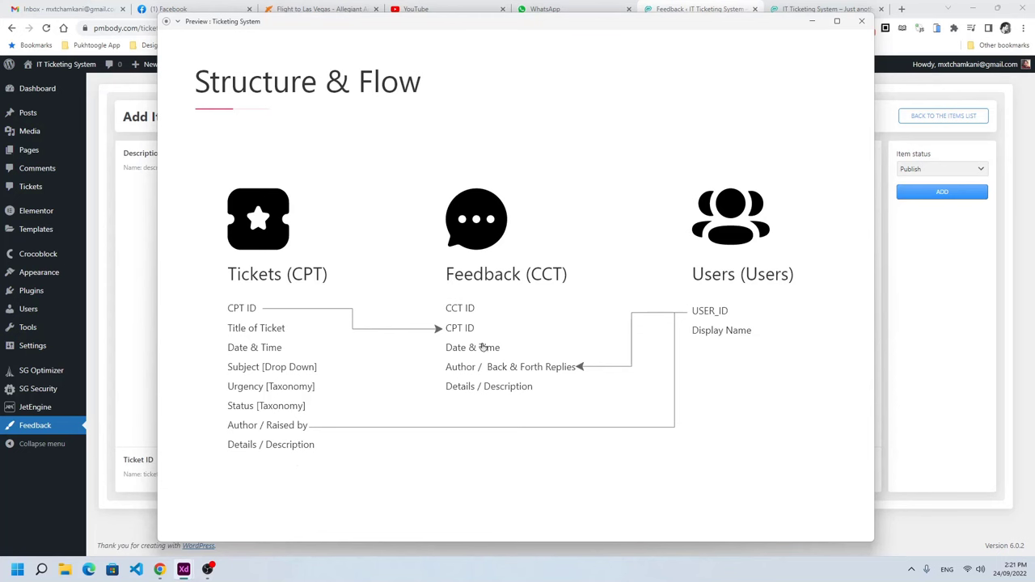
click(531, 320)
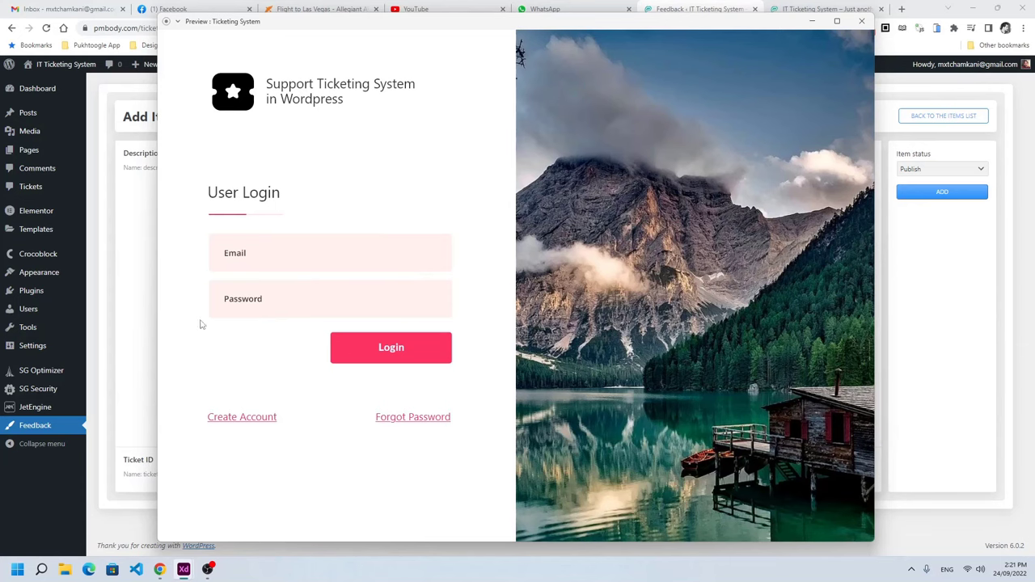
click(136, 350)
Enable the Profile Builder module in the JetEngine dashboard, save the module settings and check for its admin menu entry.
mouse_move(38, 412)
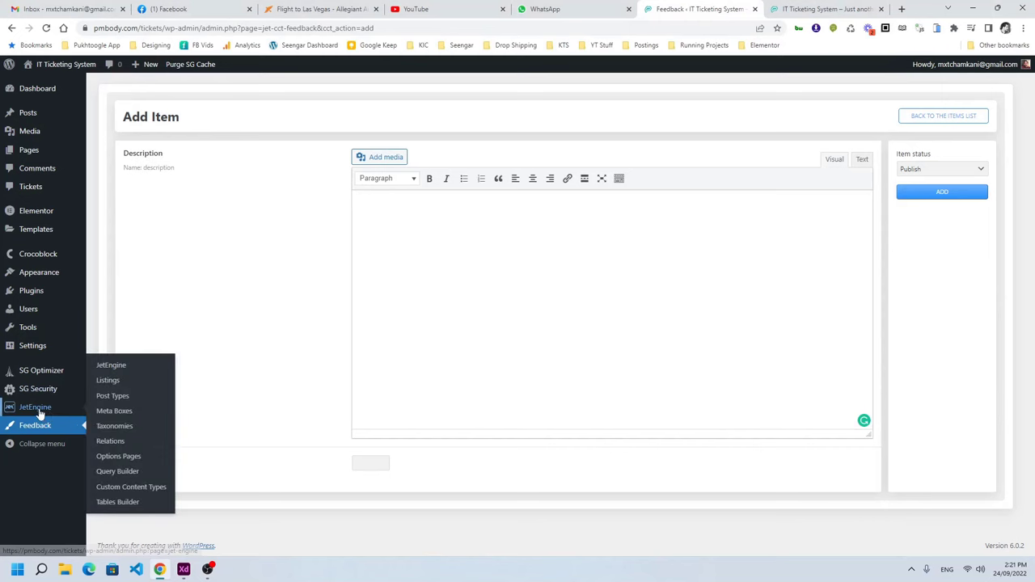
click(113, 369)
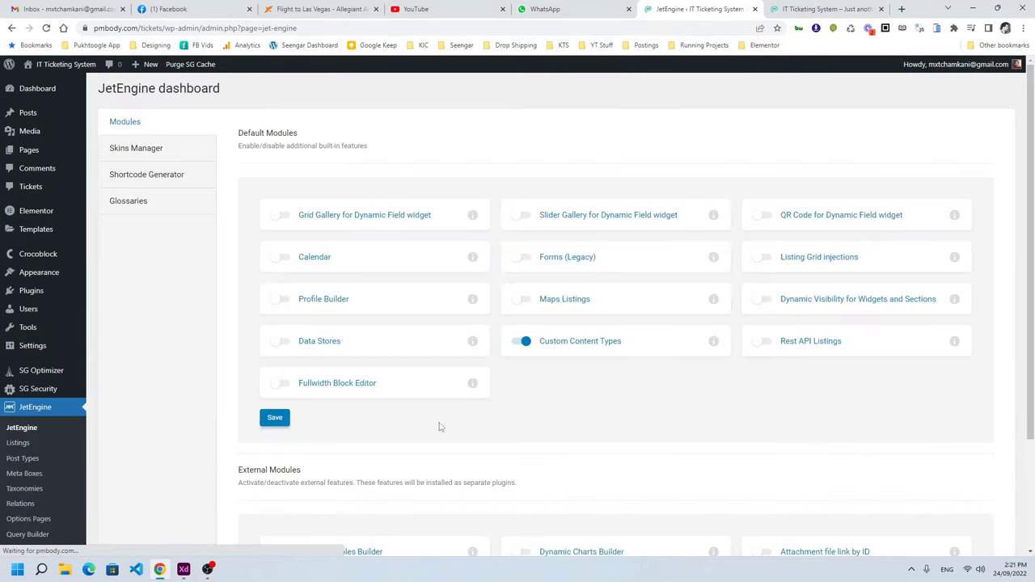
click(282, 300)
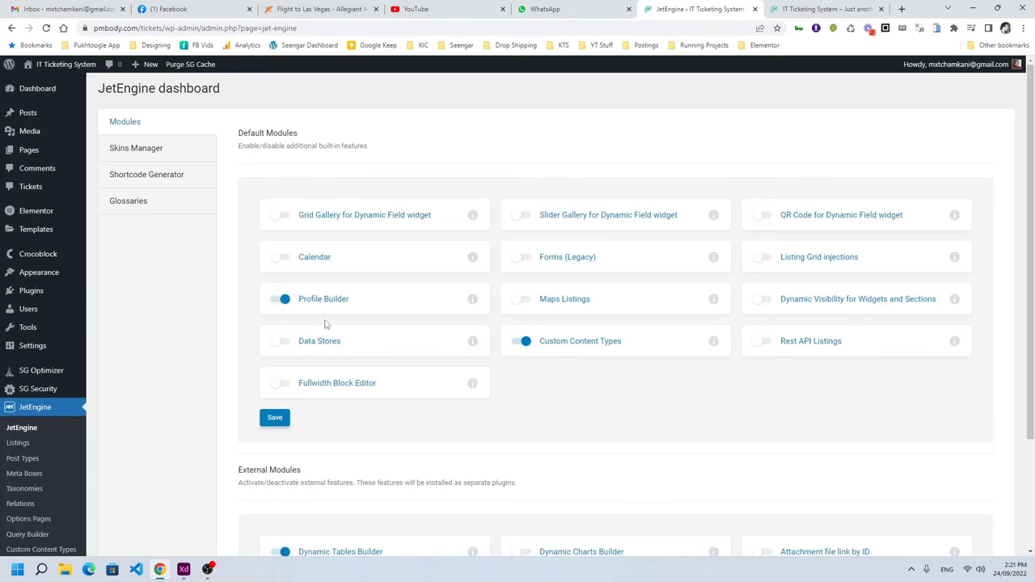
click(274, 419)
scroll(163, 327, down, 2)
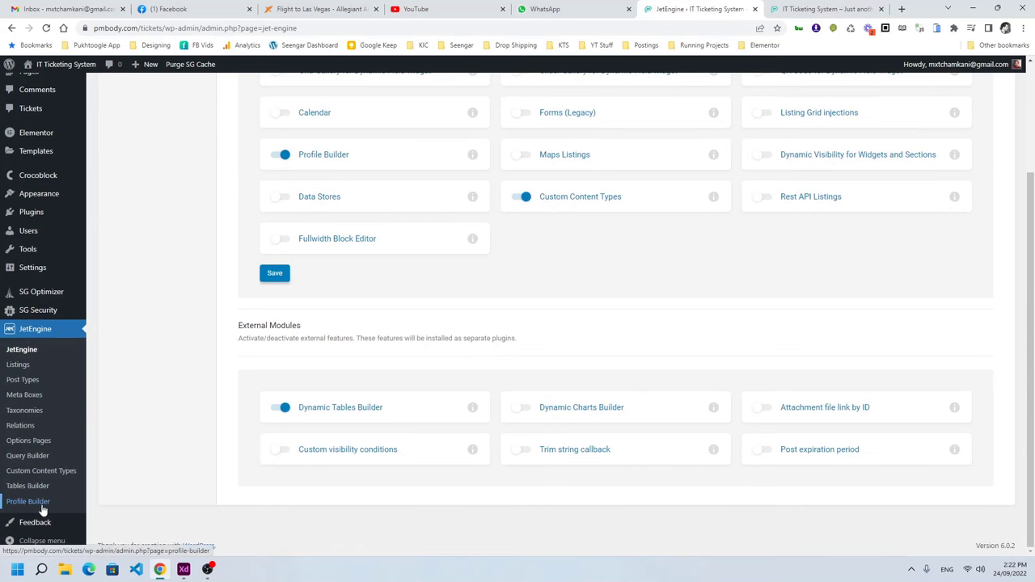
scroll(139, 380, up, 1)
scroll(140, 380, up, 1)
Create a new WordPress page titled "Dashboard" and publish it.
mouse_move(34, 150)
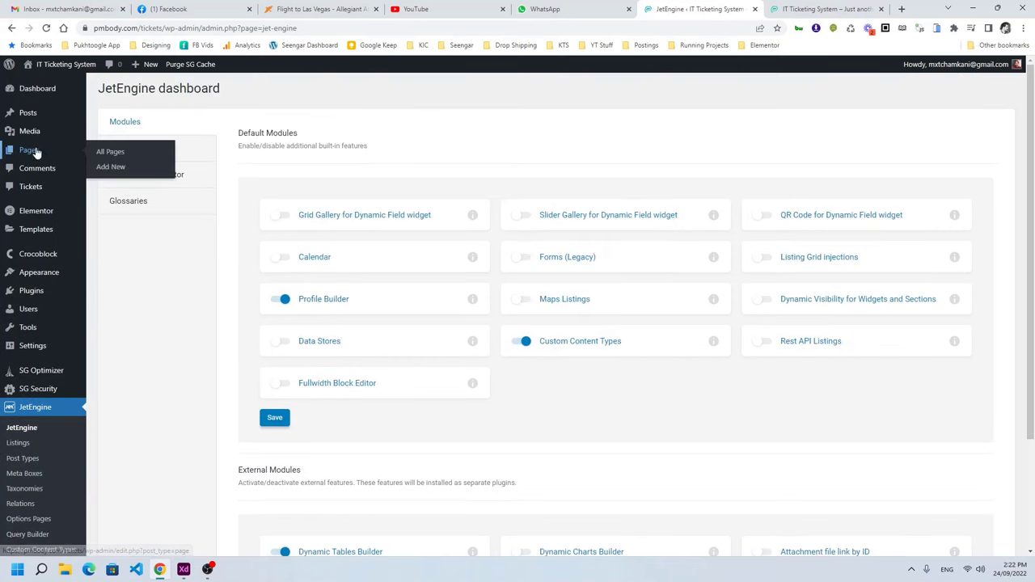
click(112, 169)
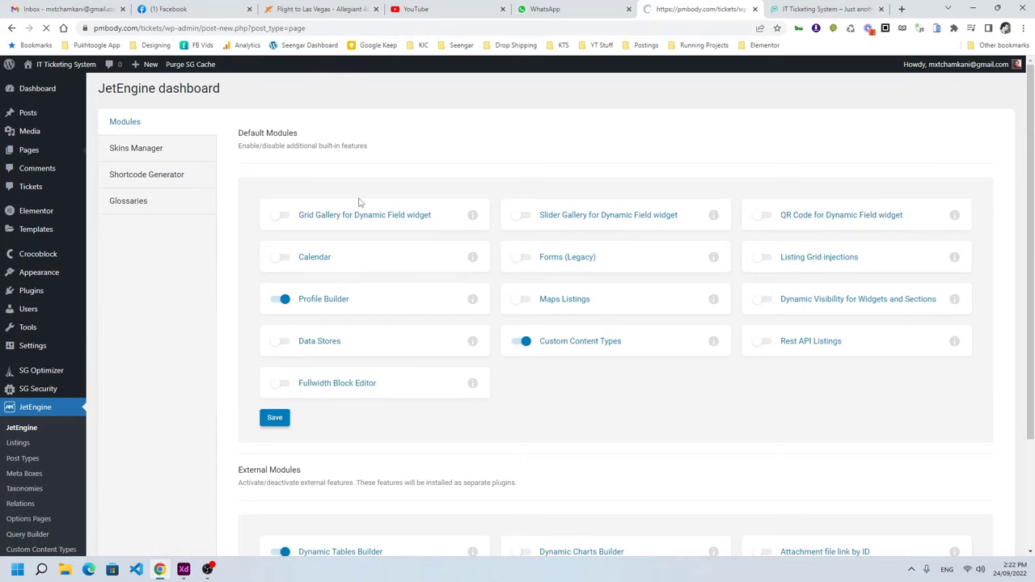
text(D)
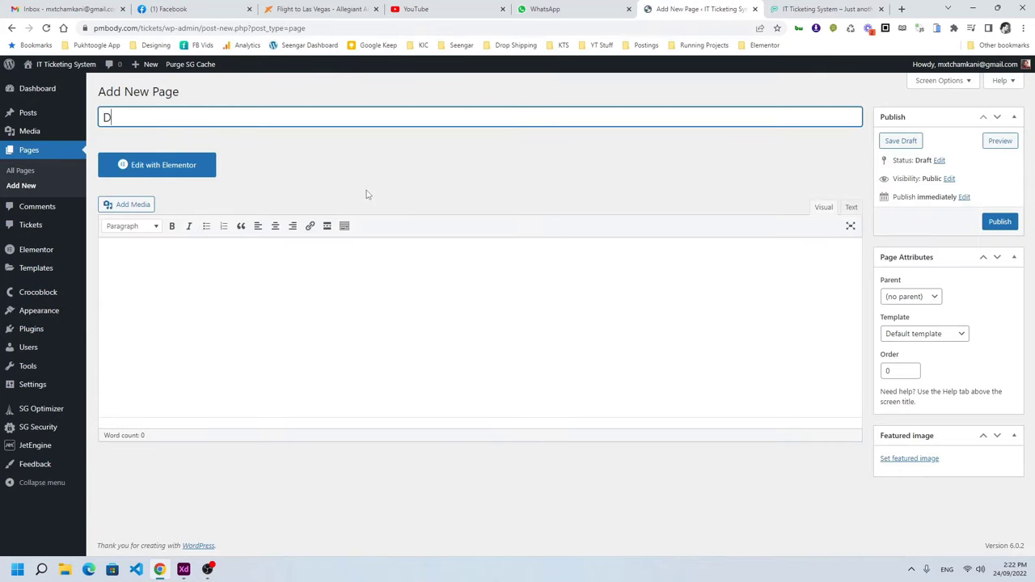
text(hasashboard)
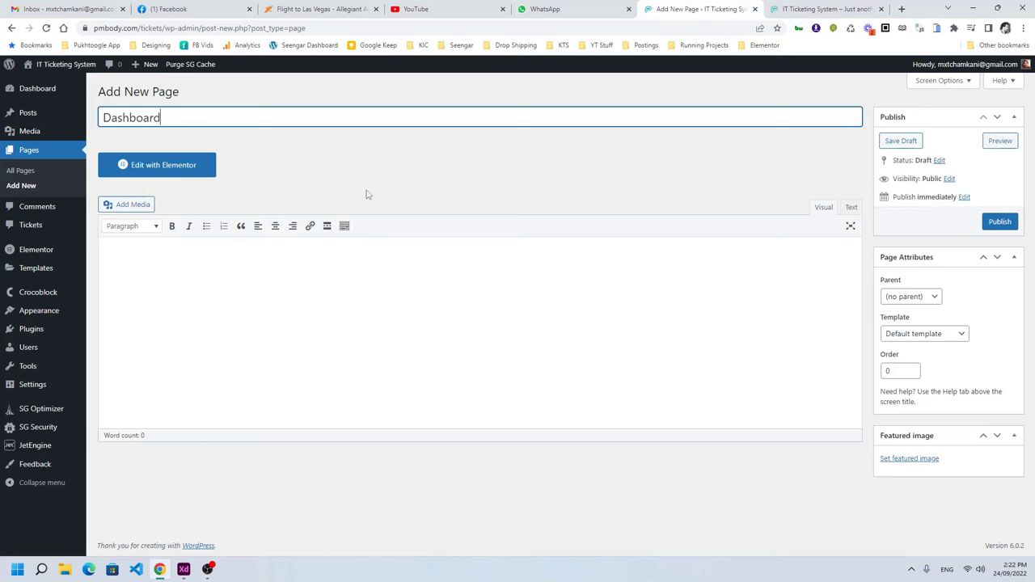
key(Return)
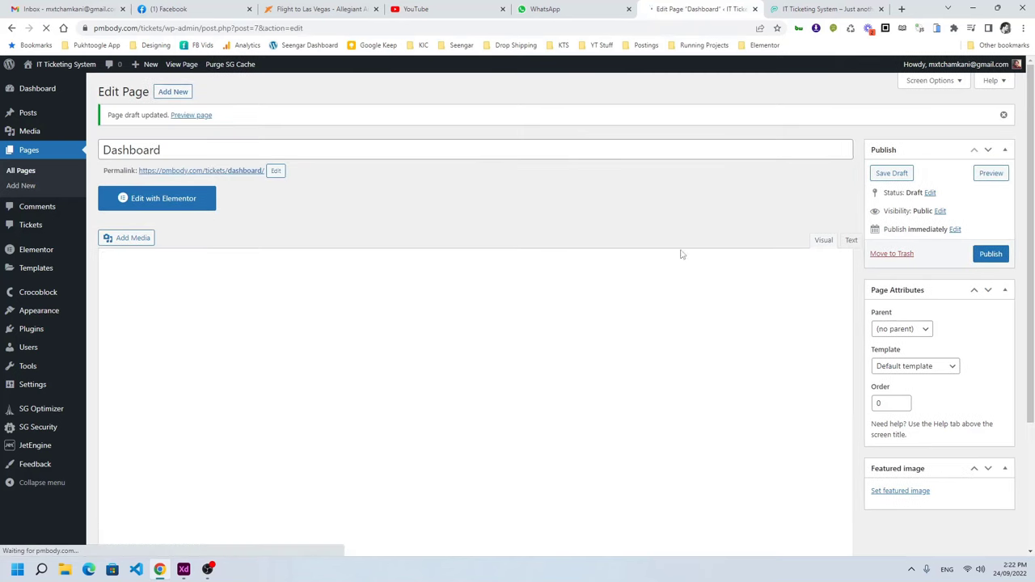
click(997, 254)
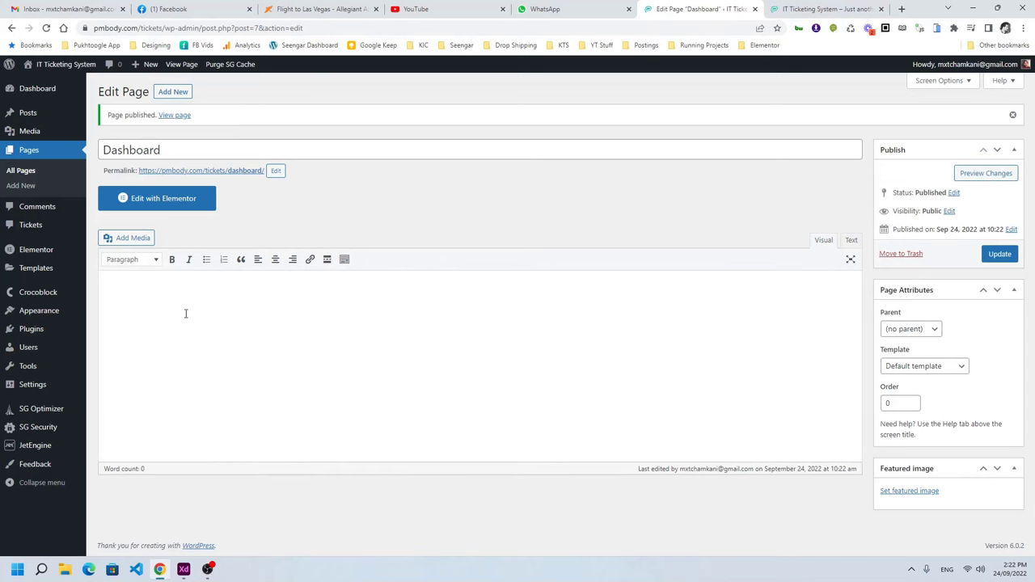
Open JetEngine's Profile Builder, assign the Dashboard page as the Account Page and save the settings.
mouse_move(46, 452)
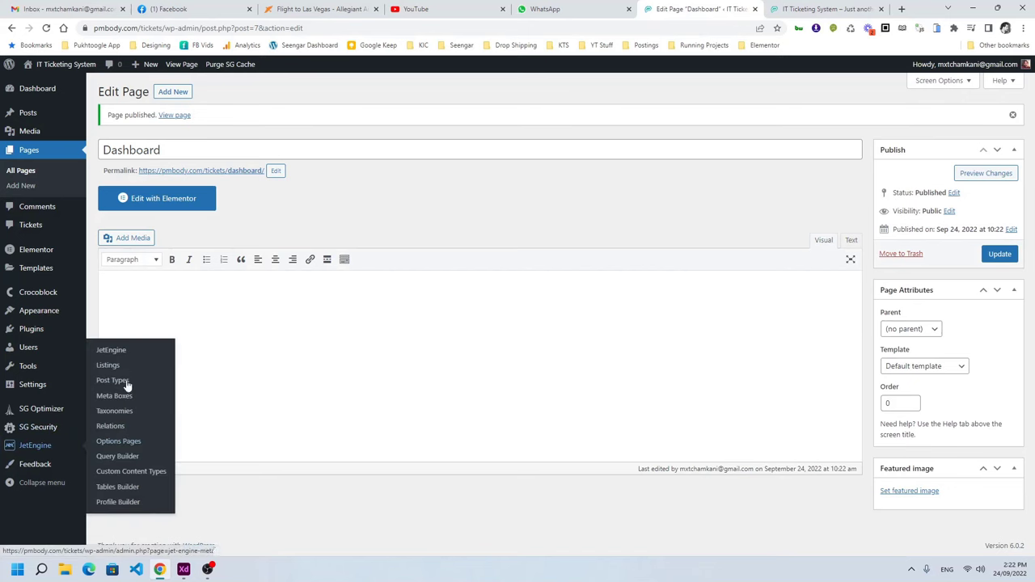
click(120, 502)
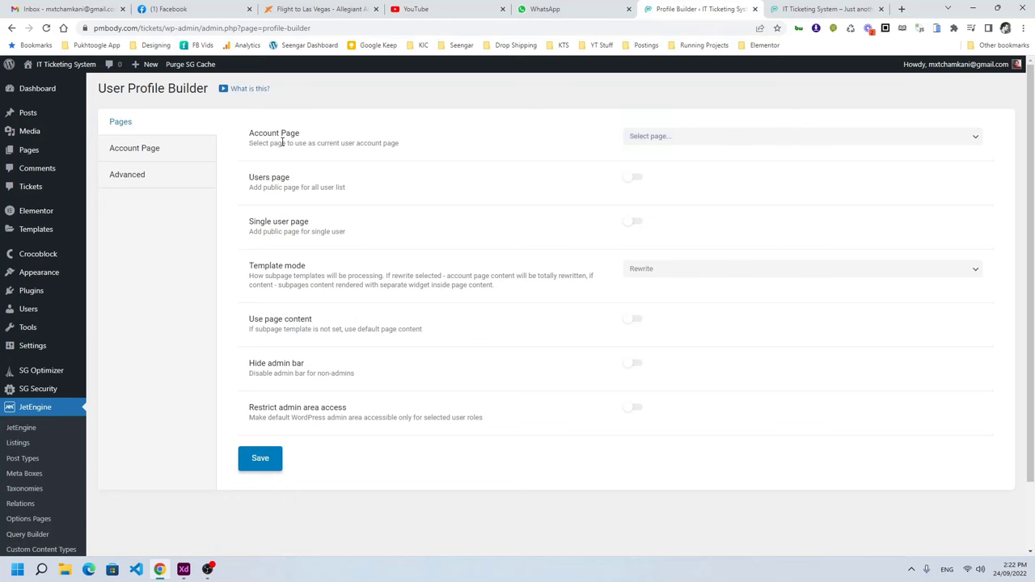
click(692, 143)
click(647, 158)
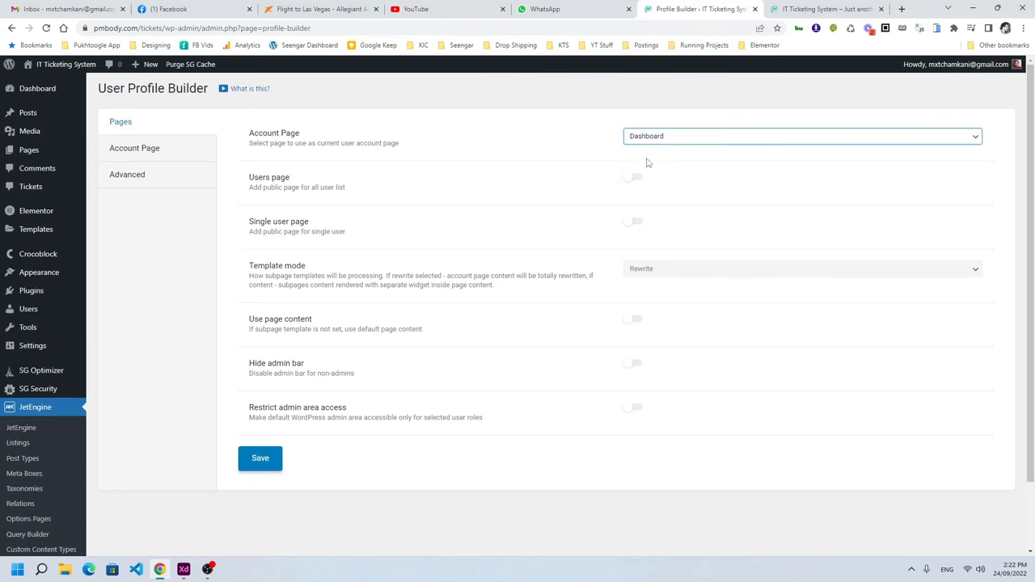
click(279, 459)
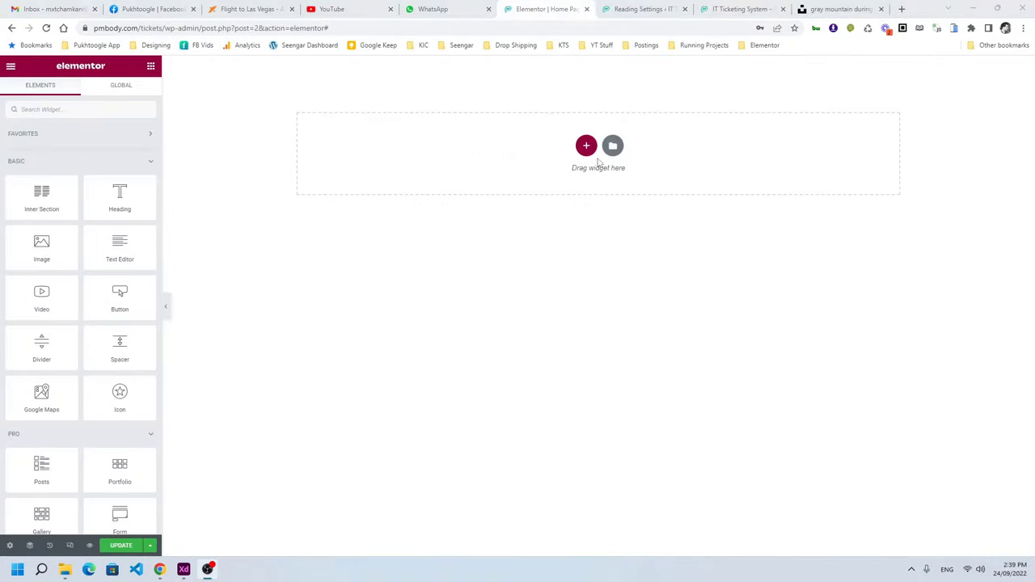
Add a two-column section to the home page in Elementor with the mountain photo from the media library as its classic background.
click(586, 146)
click(499, 175)
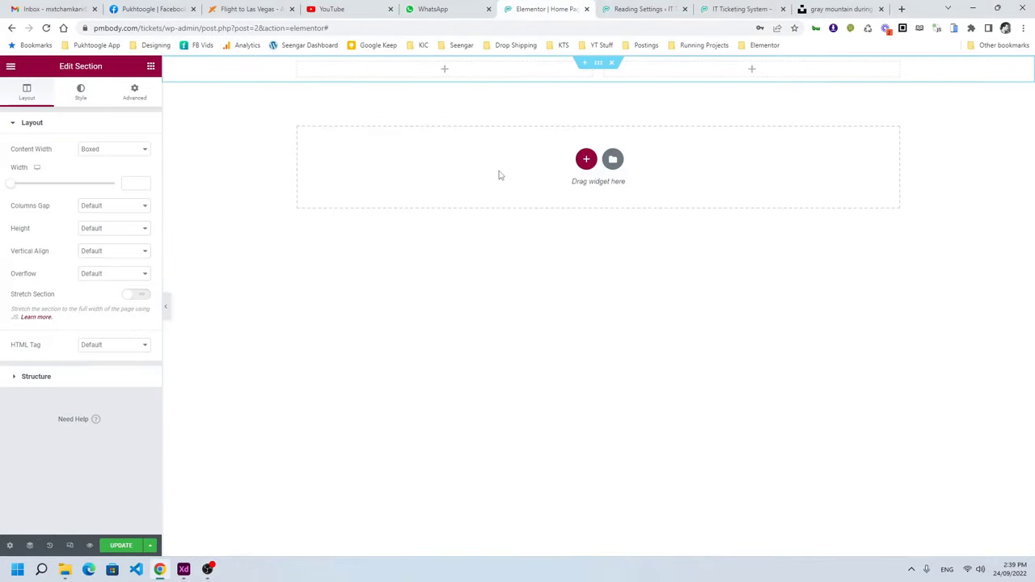
click(76, 95)
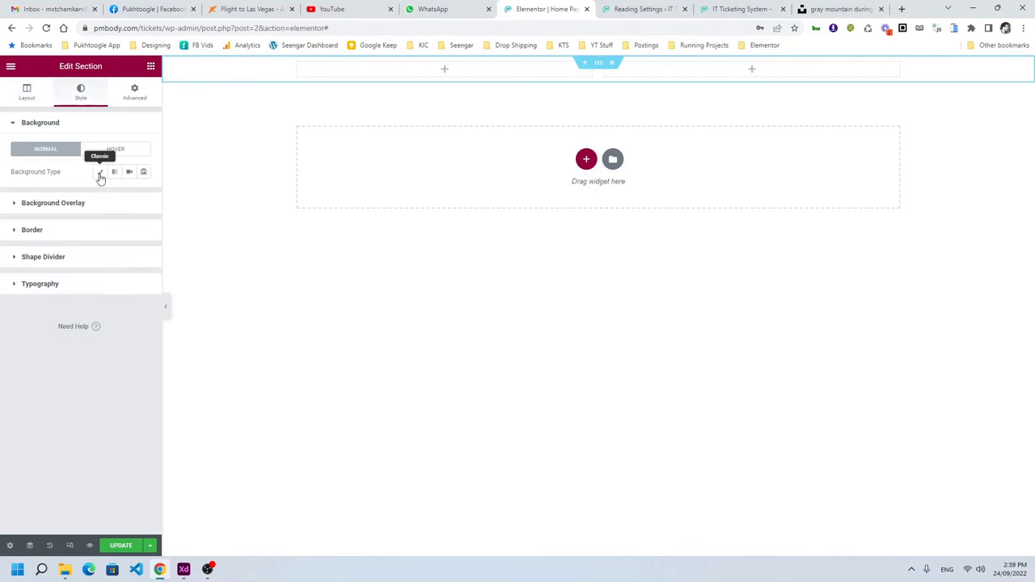
click(99, 171)
click(819, 7)
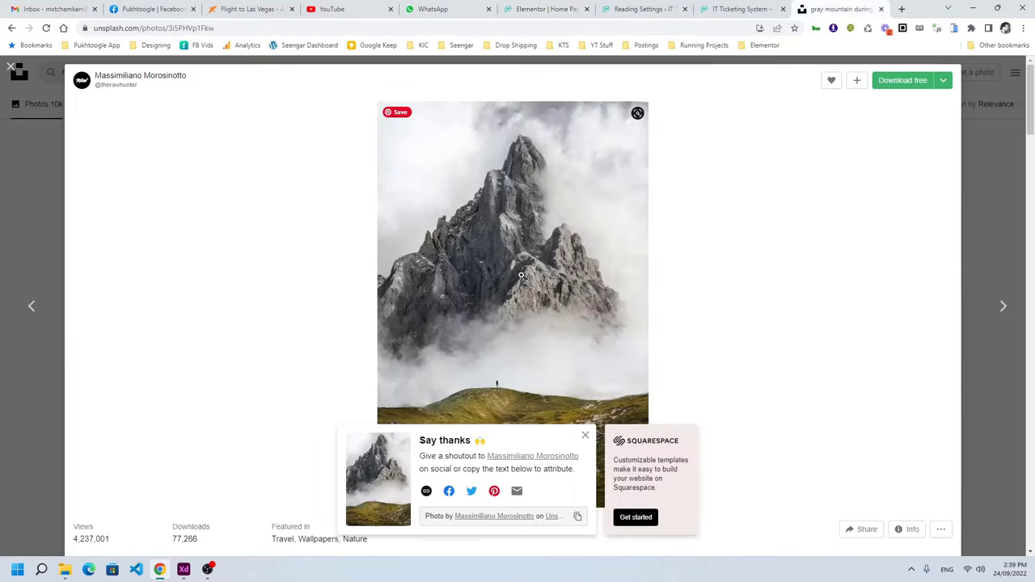
click(544, 9)
click(110, 243)
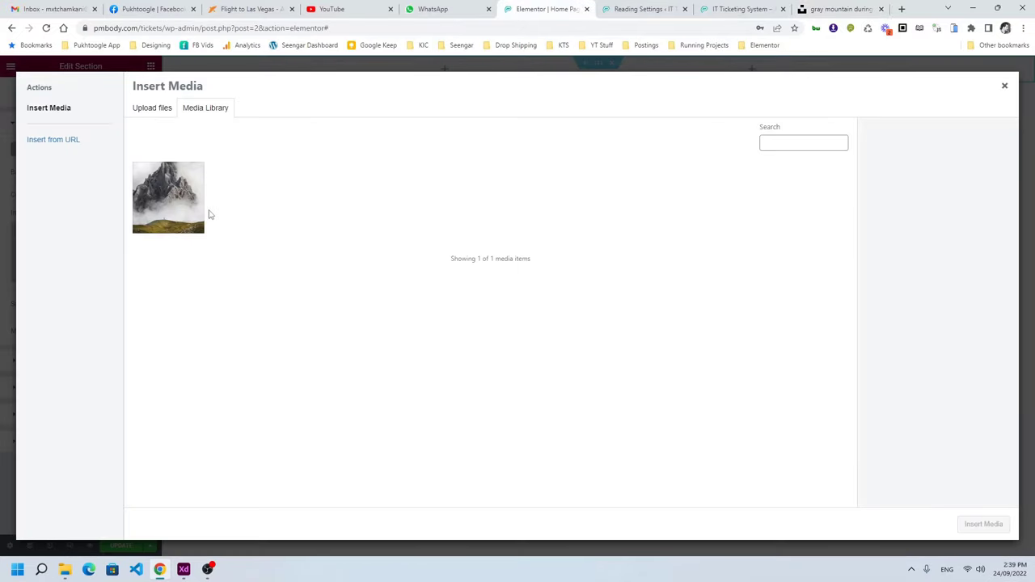
click(197, 212)
click(983, 524)
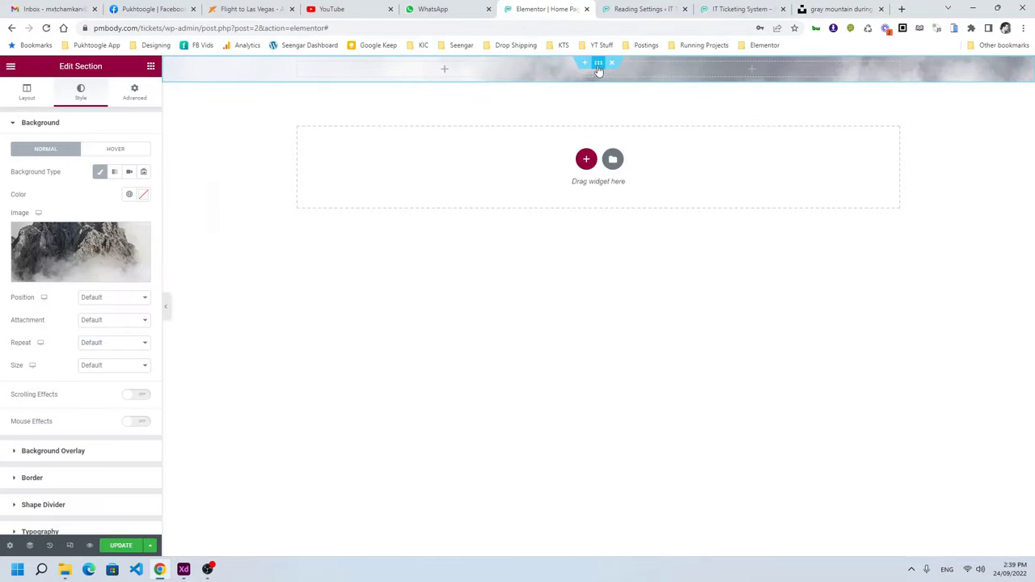
Set the two-column section's height to Fit To Screen.
click(29, 94)
click(103, 231)
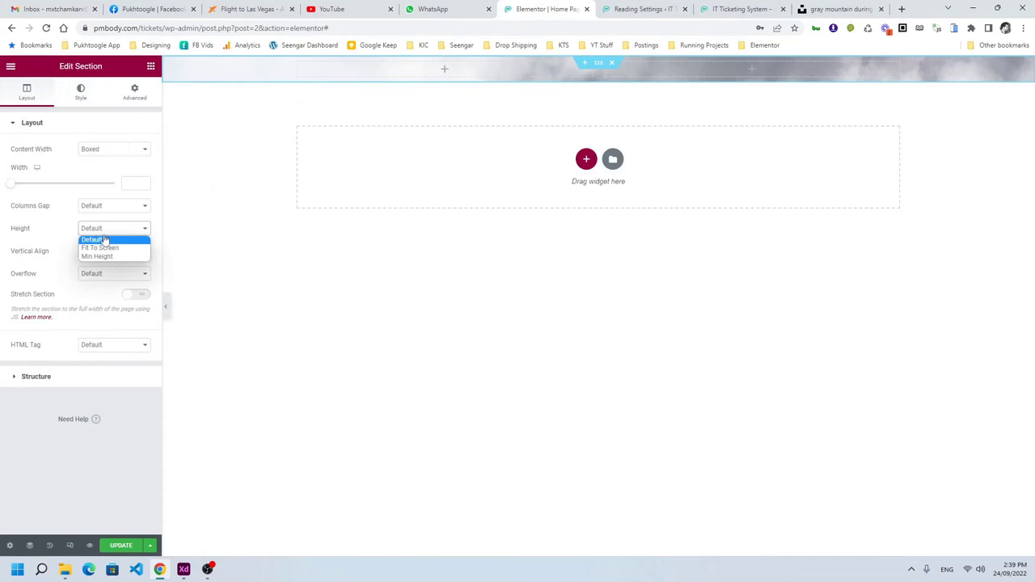
click(108, 249)
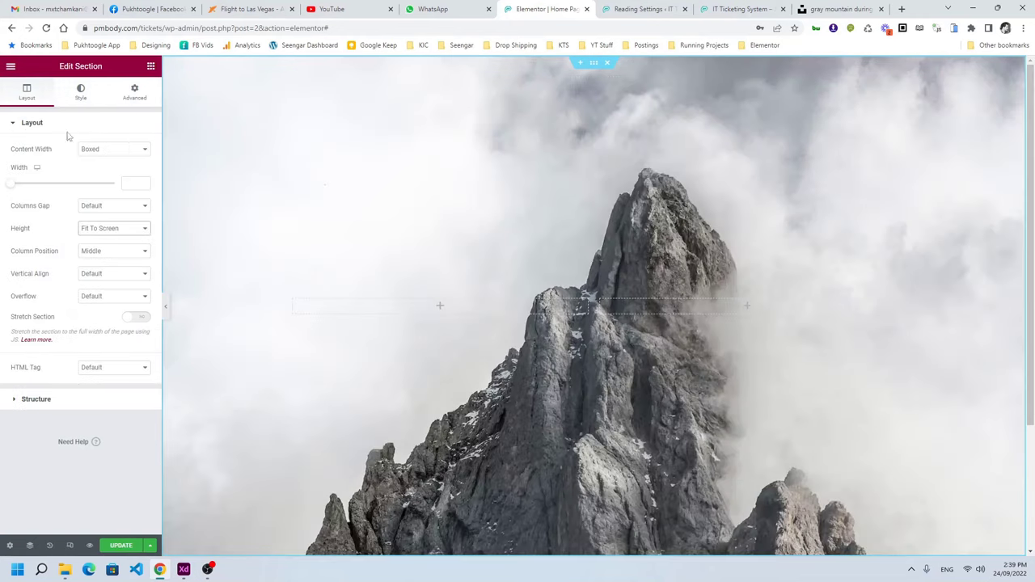
Set the section's background image to position Center Right, No-repeat and size Contain.
click(80, 92)
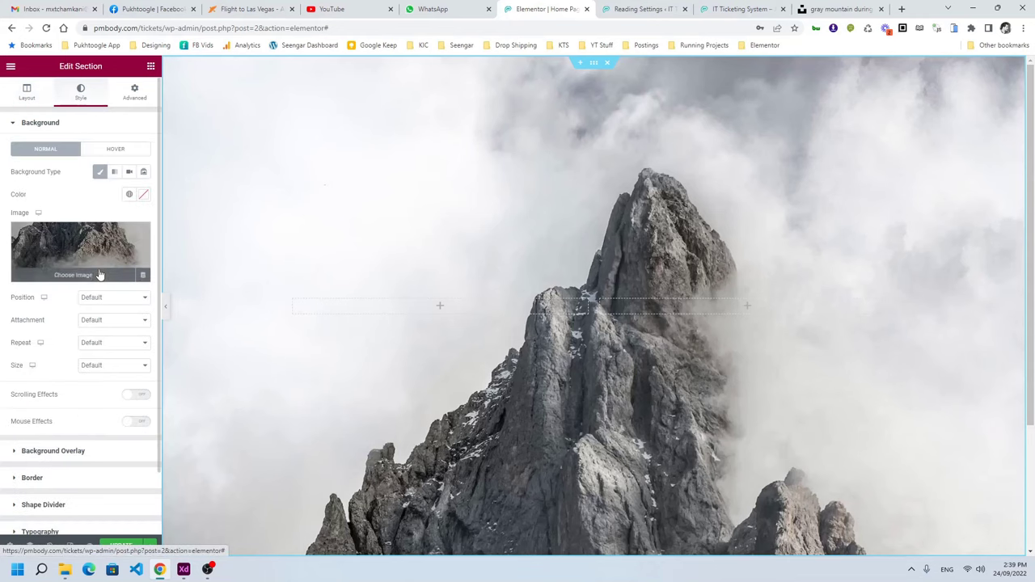
click(102, 300)
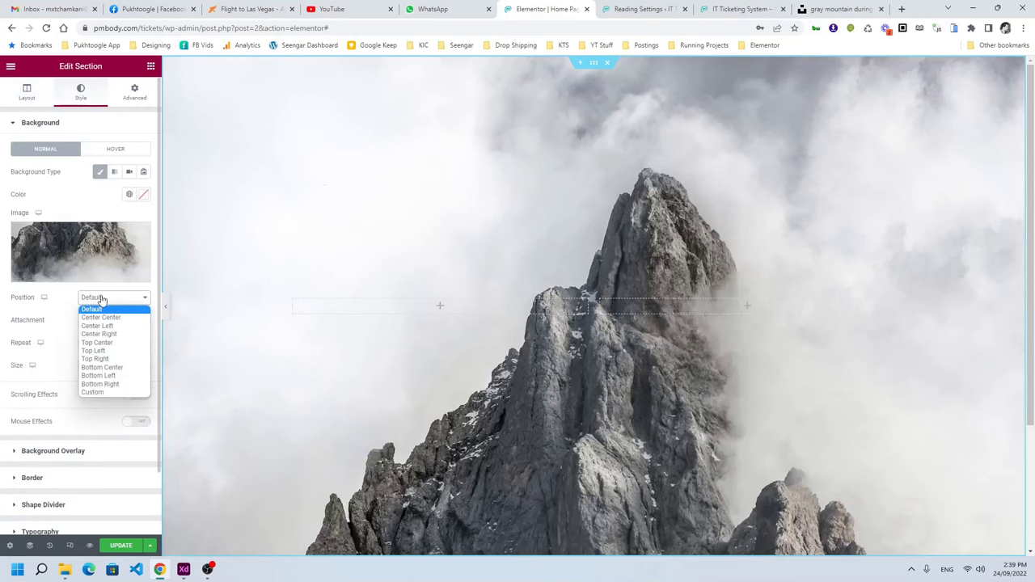
click(100, 334)
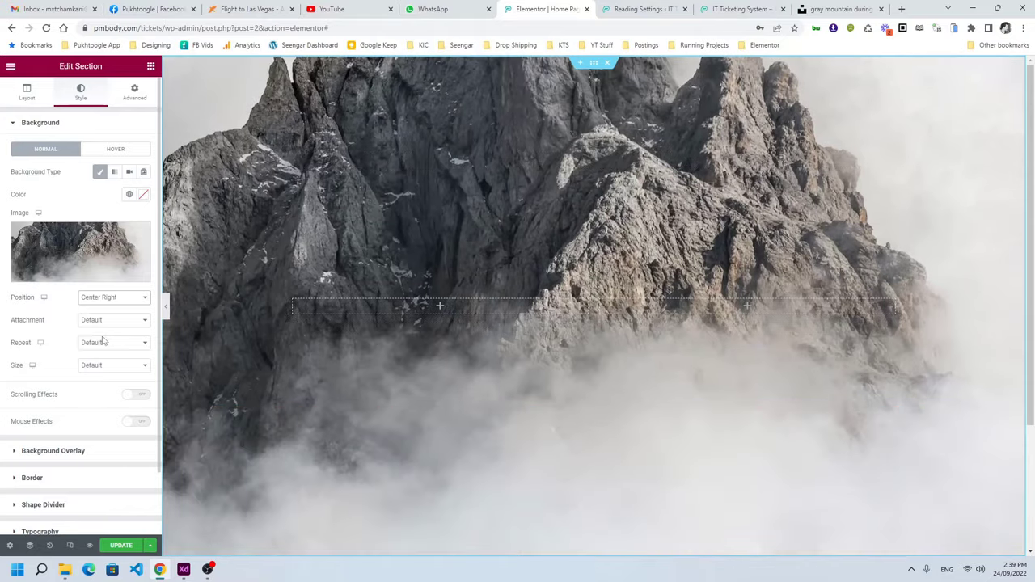
click(98, 345)
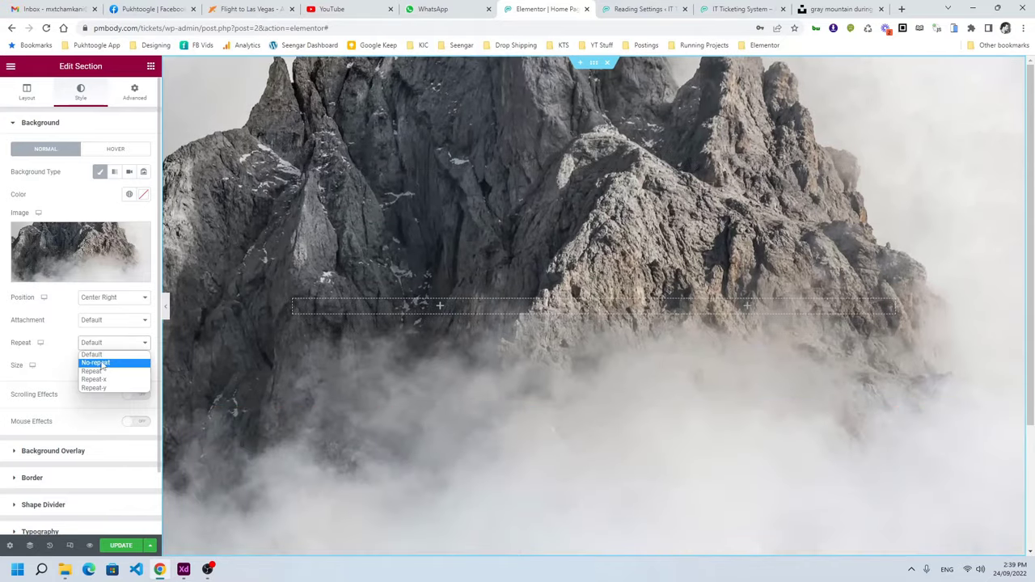
click(95, 362)
click(101, 369)
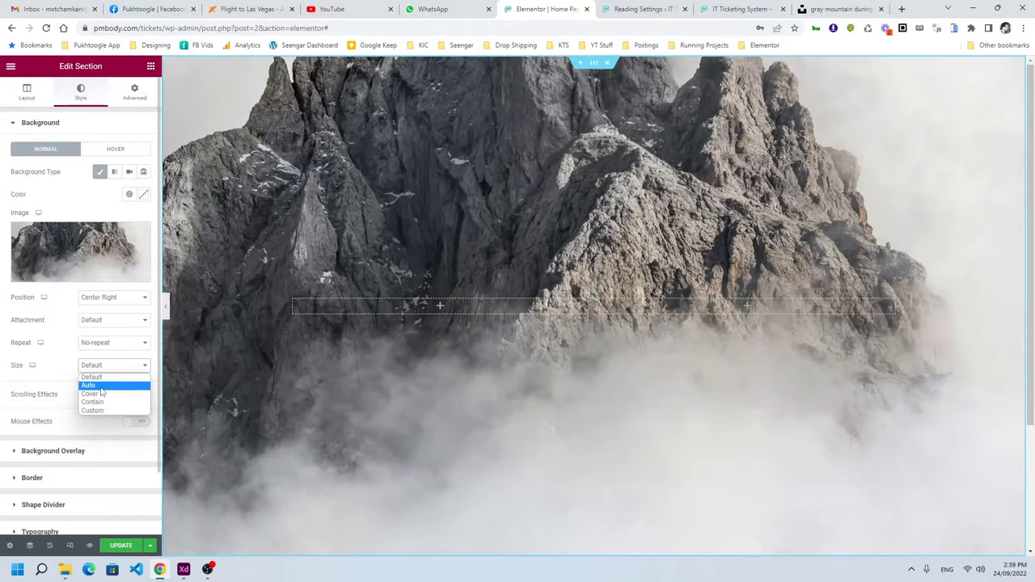
click(95, 402)
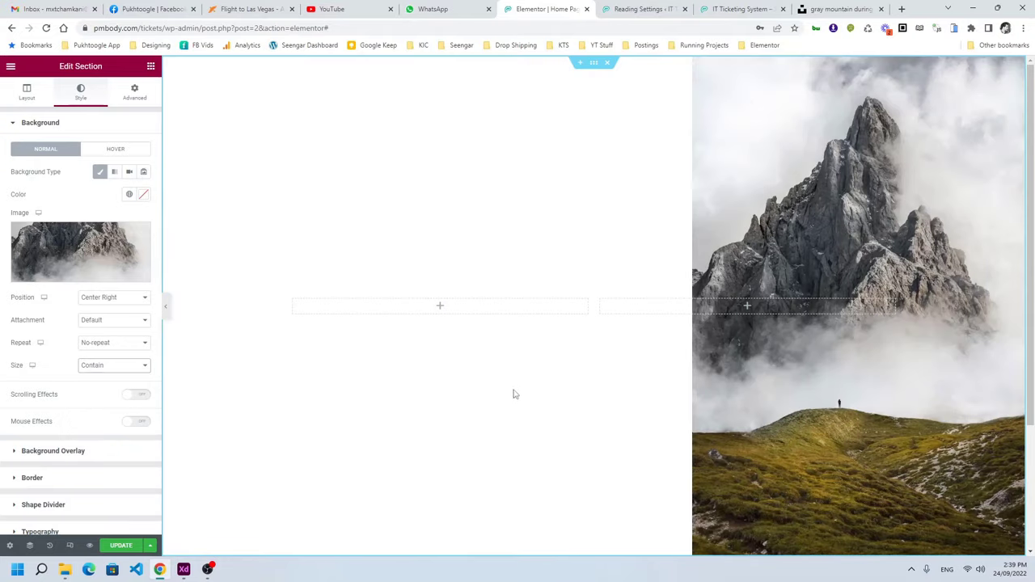
Find the Login widget and place it in the section's first column.
click(150, 66)
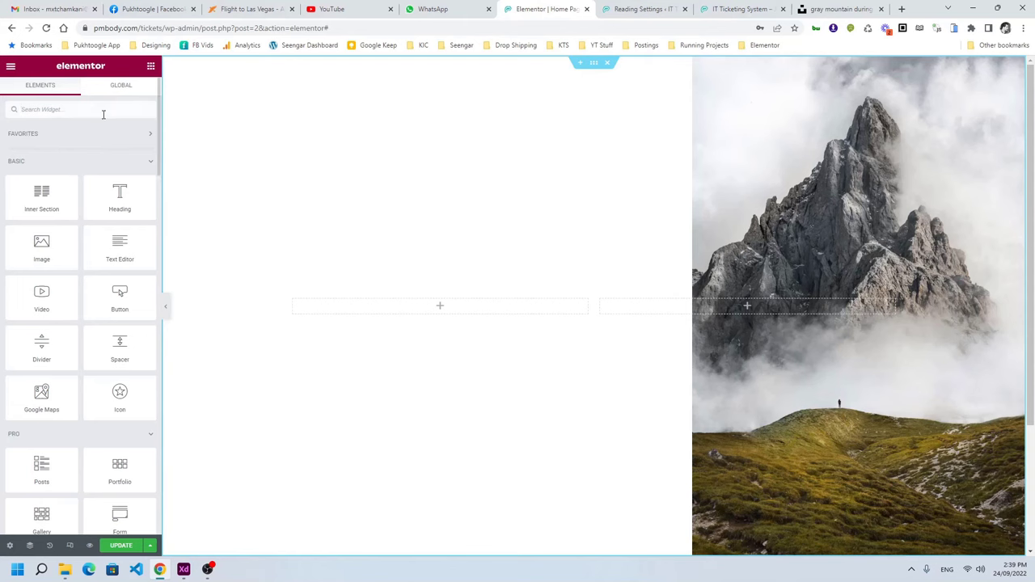
text(i)
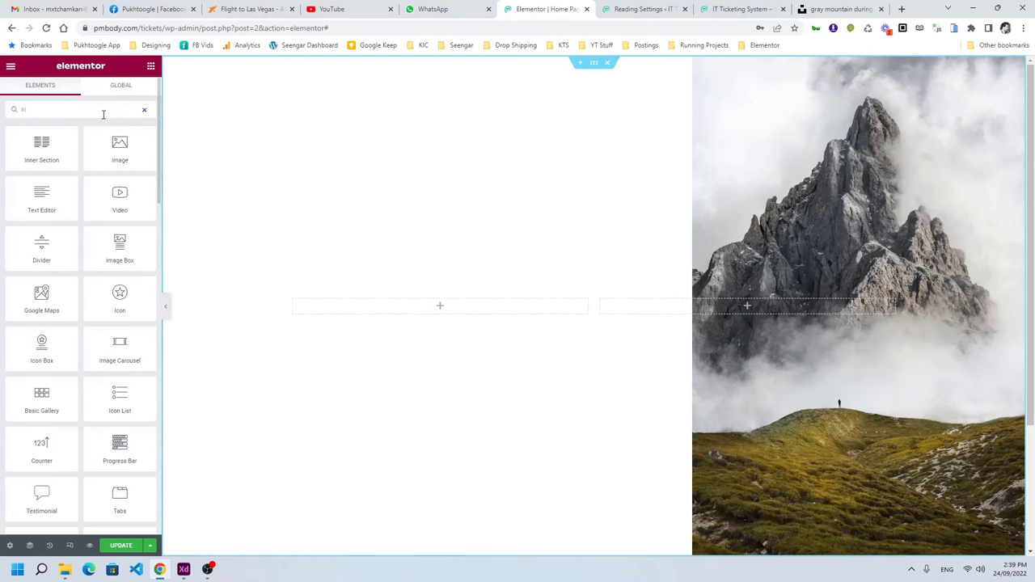
text(gin)
drag(44, 146, 453, 309)
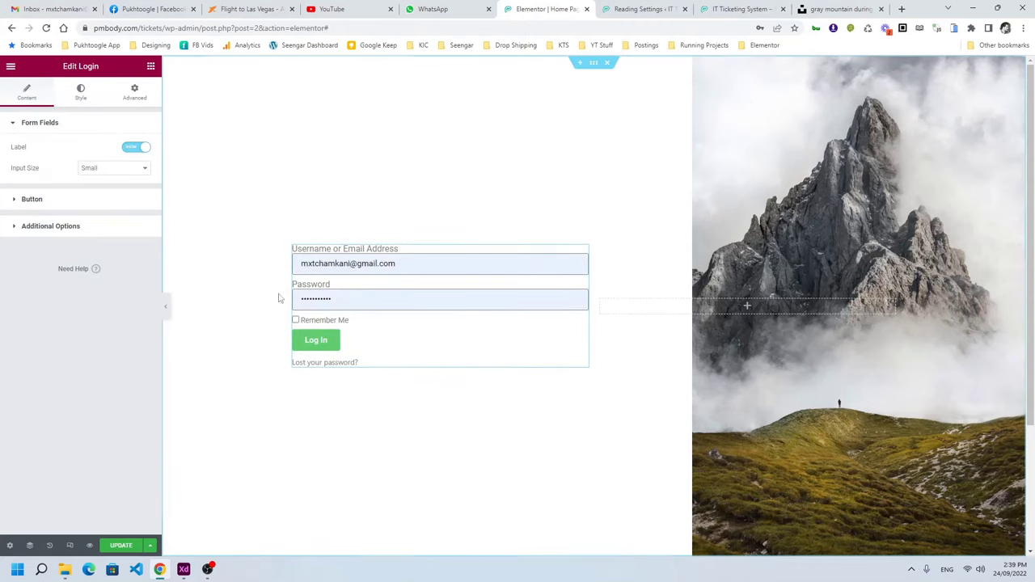
Review the User Login artboard in Adobe XD for comparison and return to the Elementor page in Chrome.
click(184, 569)
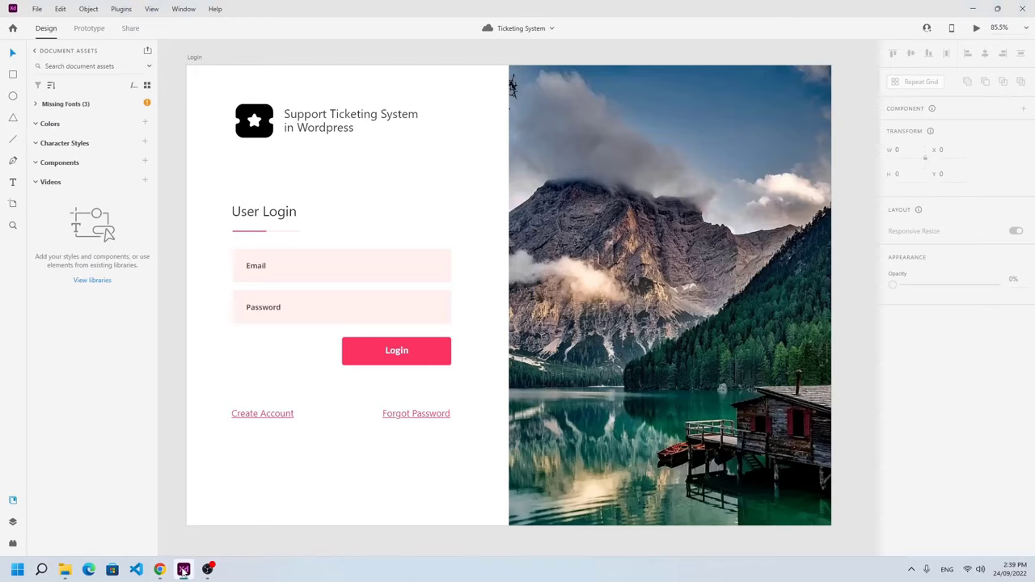
click(184, 569)
click(183, 569)
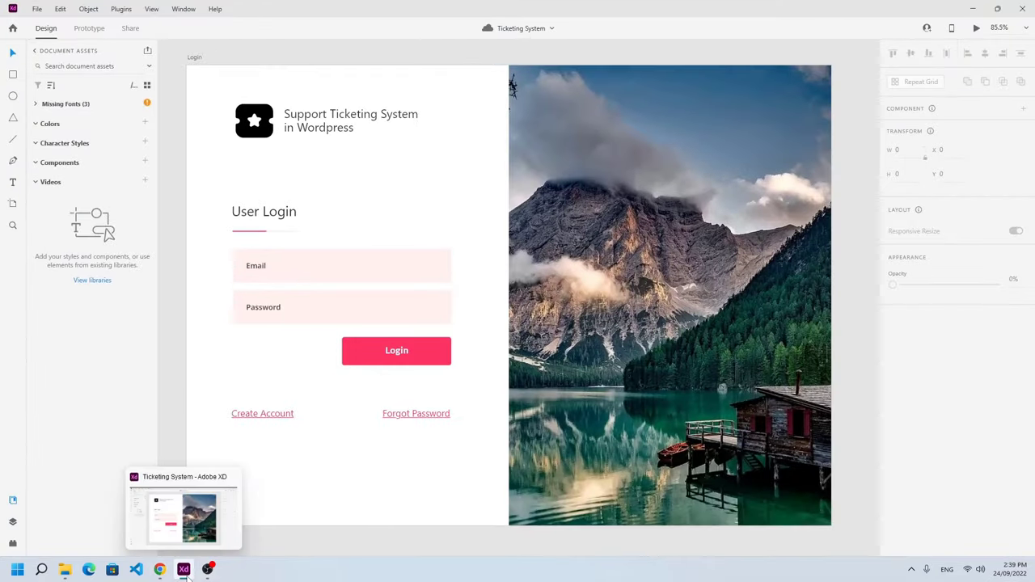
click(184, 569)
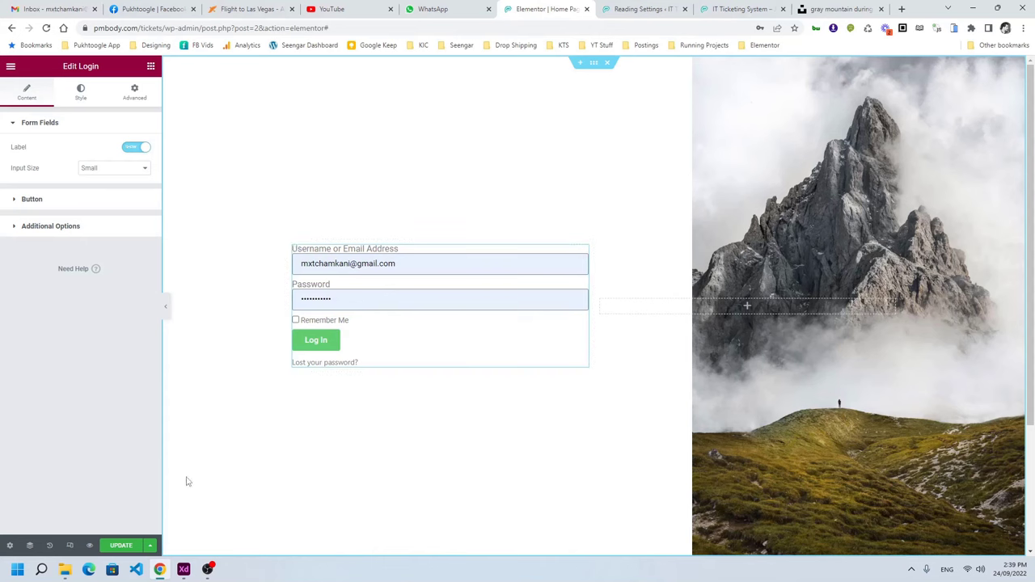
Update the Elementor page and choose Home Page as the static homepage in WordPress Reading Settings.
click(121, 544)
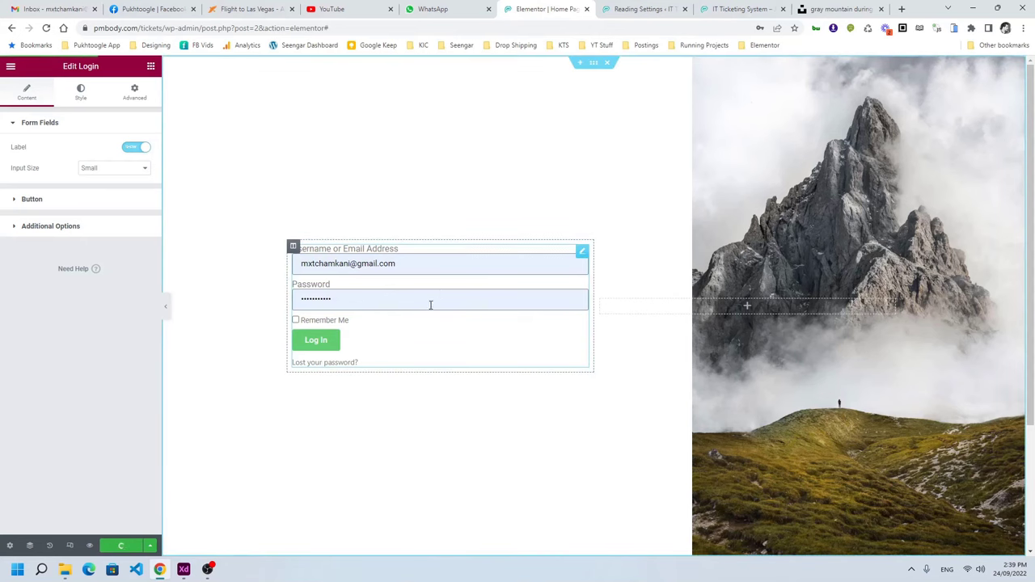
click(642, 9)
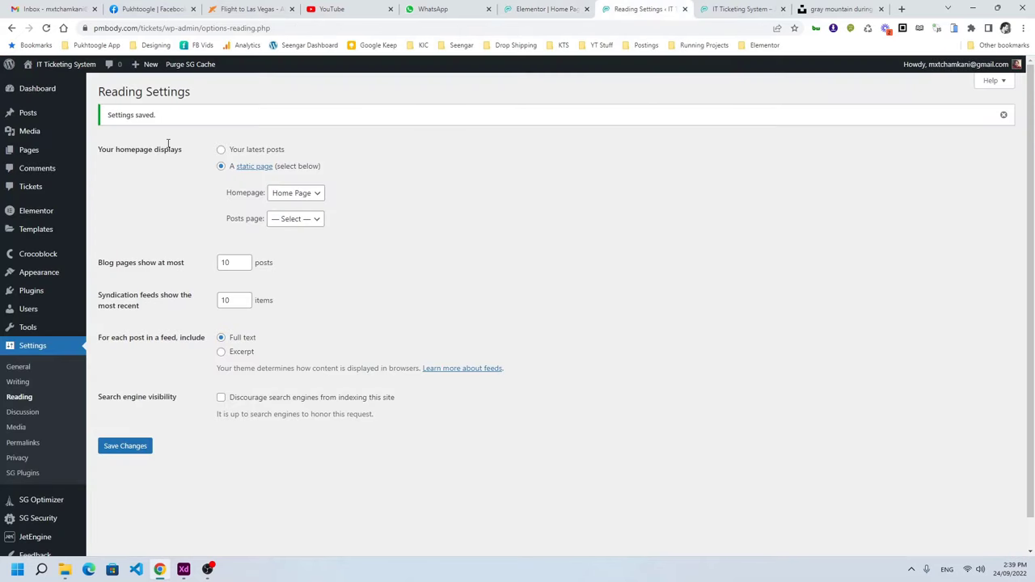
click(297, 193)
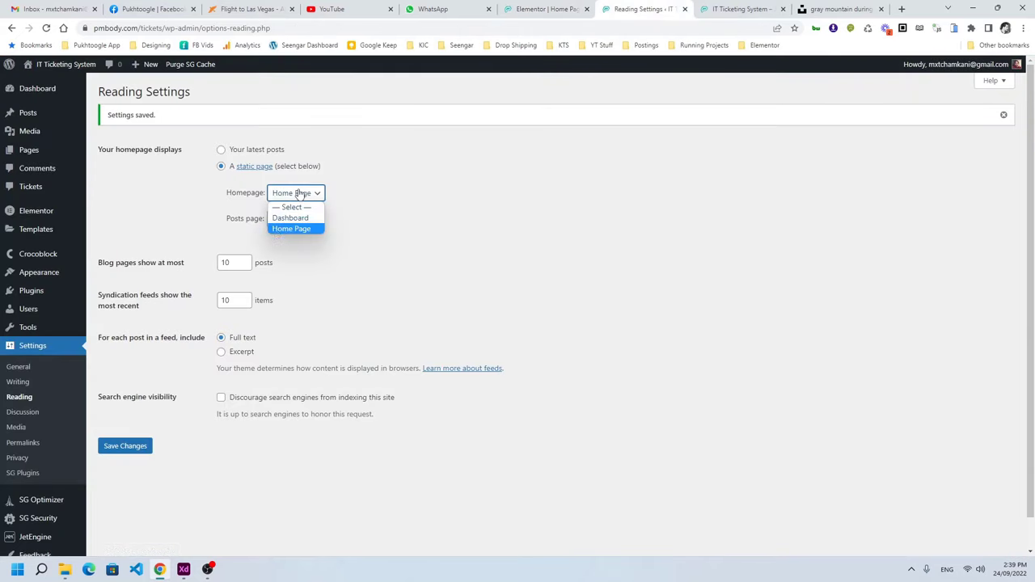
click(283, 228)
Reload the live site's home page and examine the logged-in message and page address.
click(721, 11)
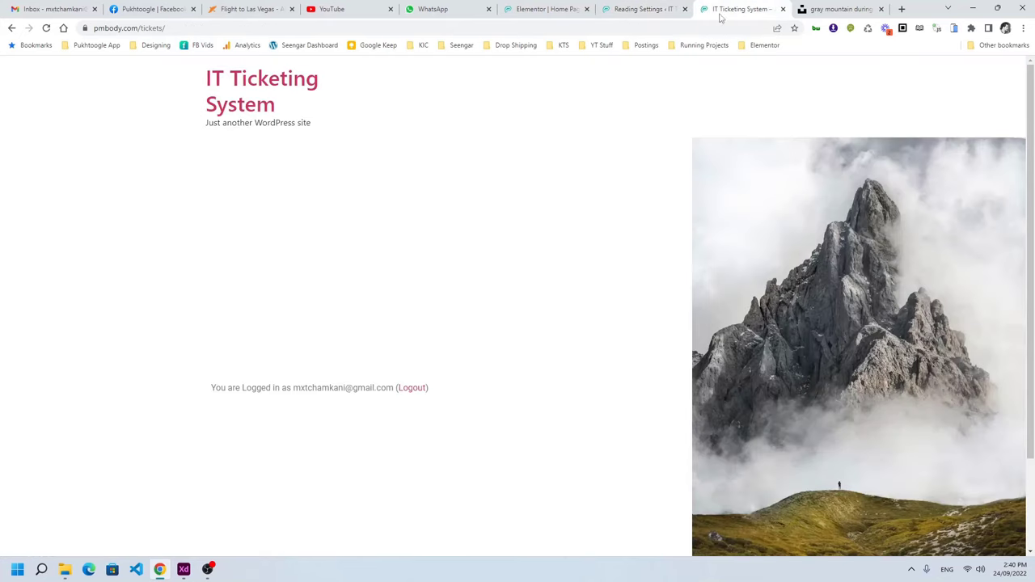
click(44, 29)
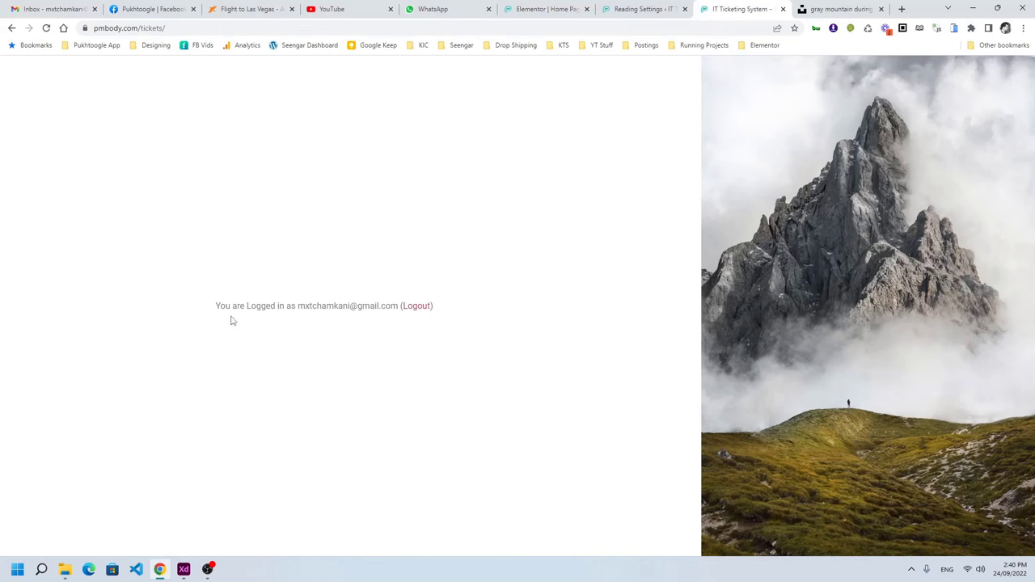
drag(220, 308, 418, 307)
click(431, 365)
click(266, 31)
Return to the WordPress admin, open JetEngine's Profile Builder and choose Dashboard as the Account Page.
click(639, 8)
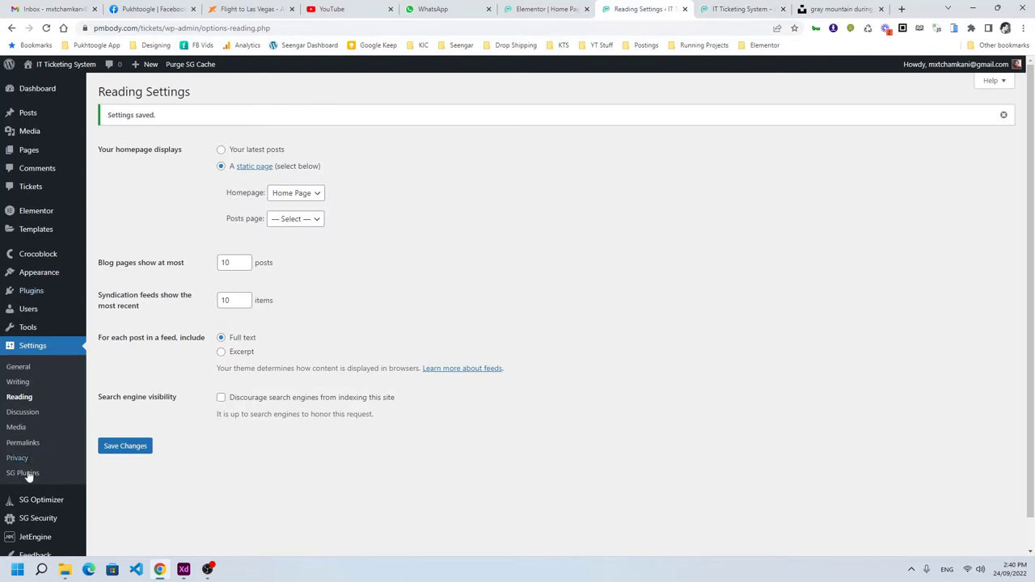
scroll(33, 449, down, 1)
mouse_move(41, 503)
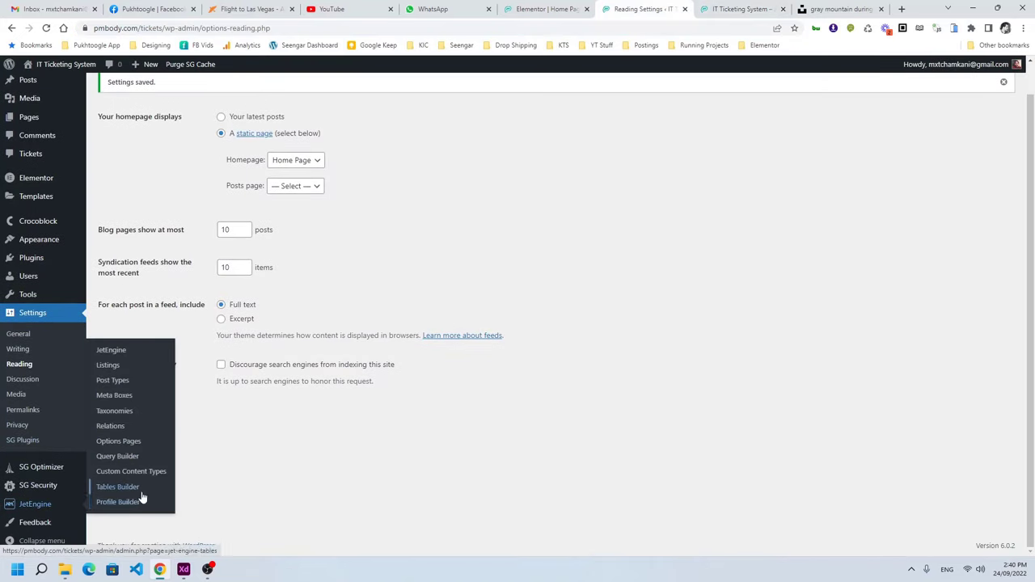
click(114, 503)
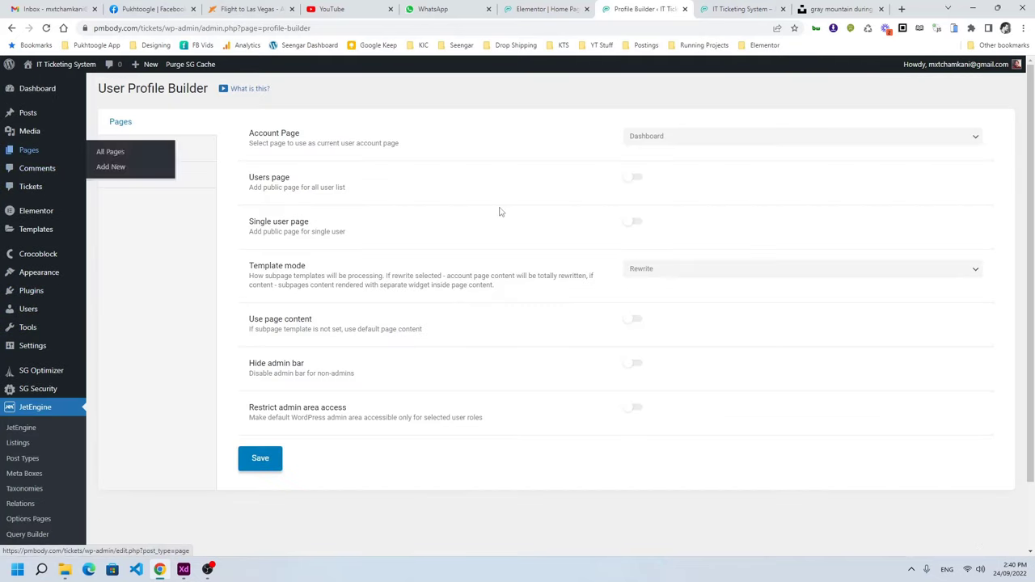
click(631, 144)
click(659, 153)
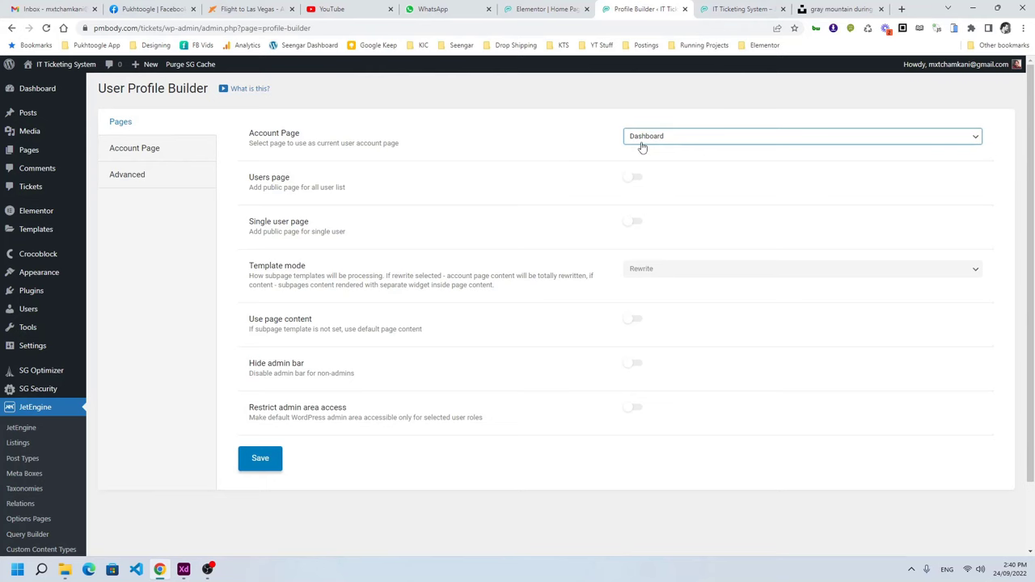
Check the live home page's address once more and save the Profile Builder page settings.
click(731, 9)
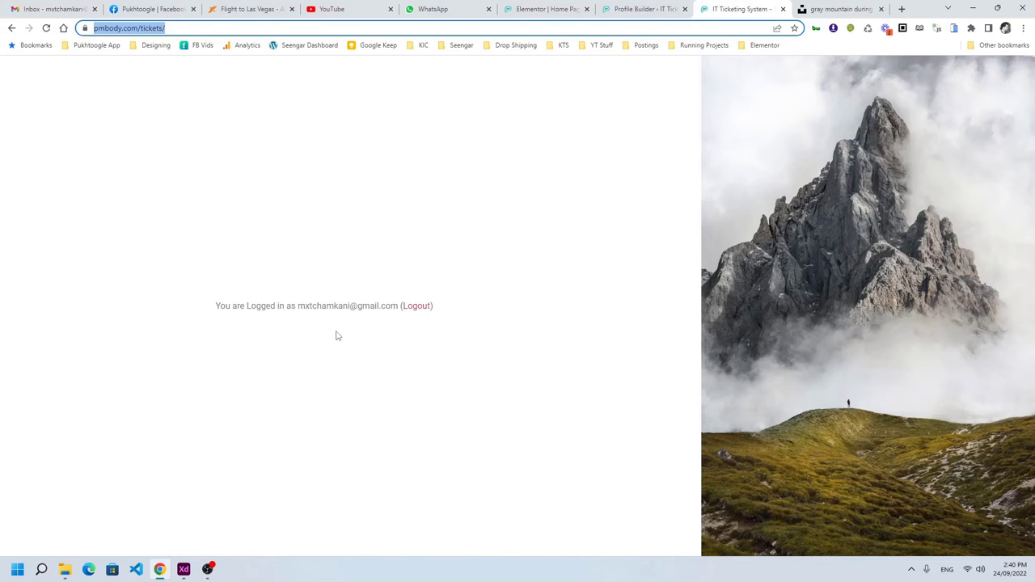
click(690, 7)
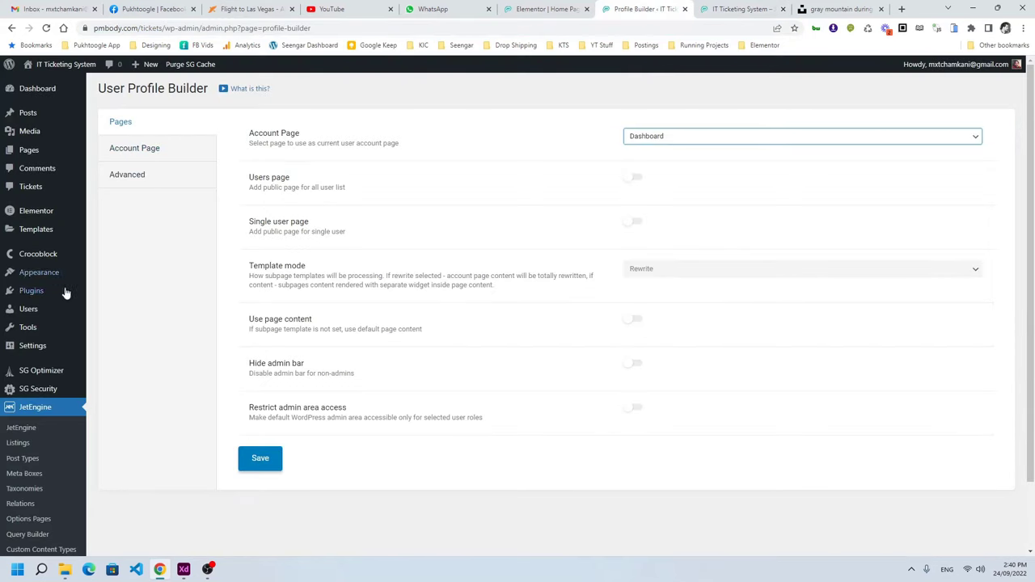
click(260, 459)
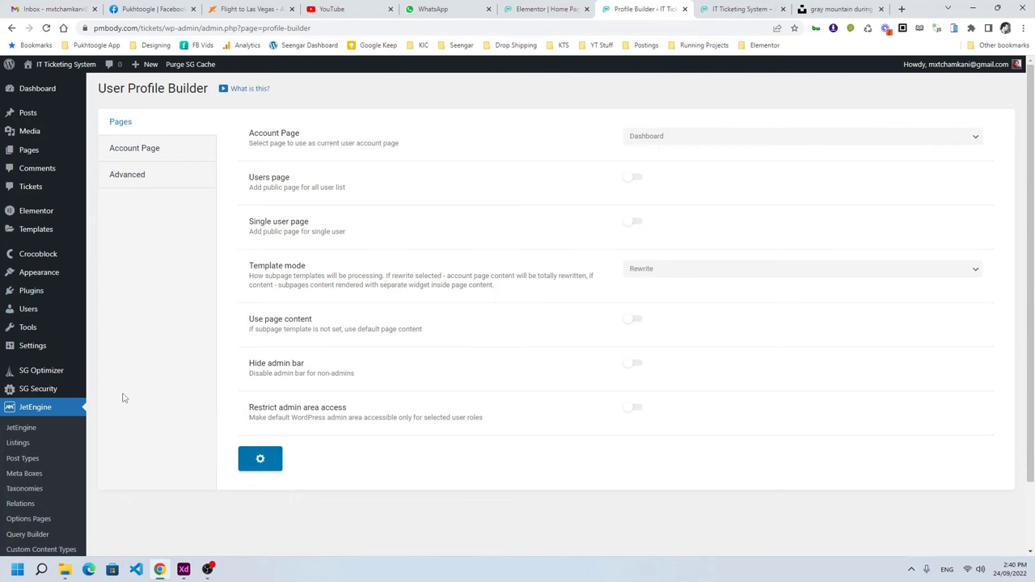
Create a new Elementor saved template of type Page named Dashboard Home.
mouse_move(56, 232)
click(144, 234)
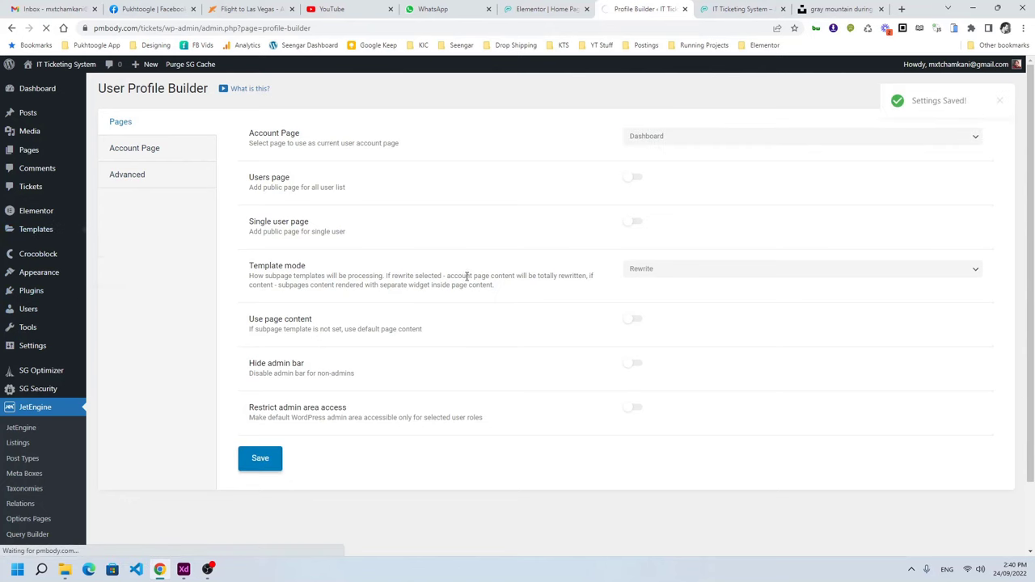
click(233, 86)
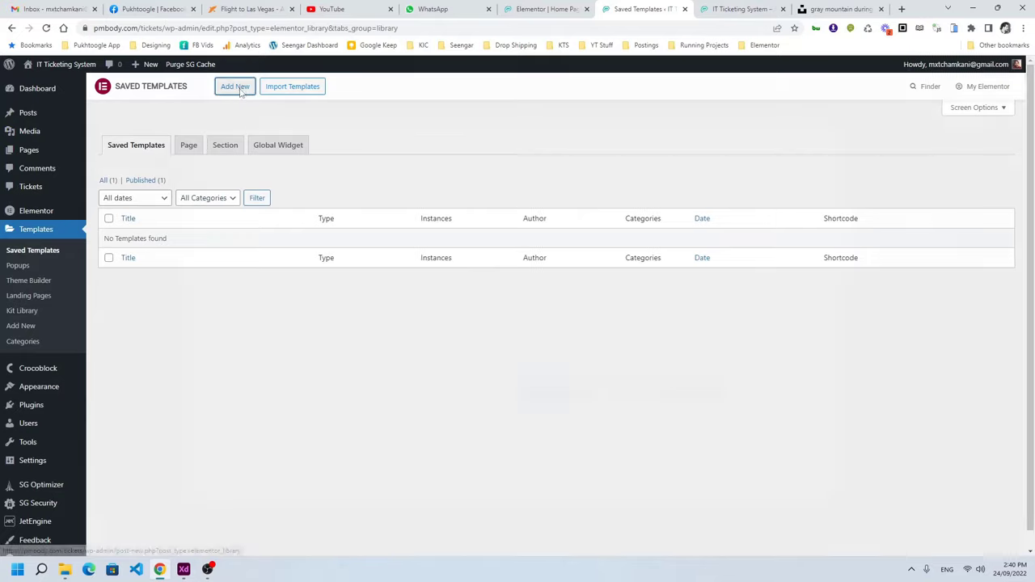
click(582, 303)
click(566, 331)
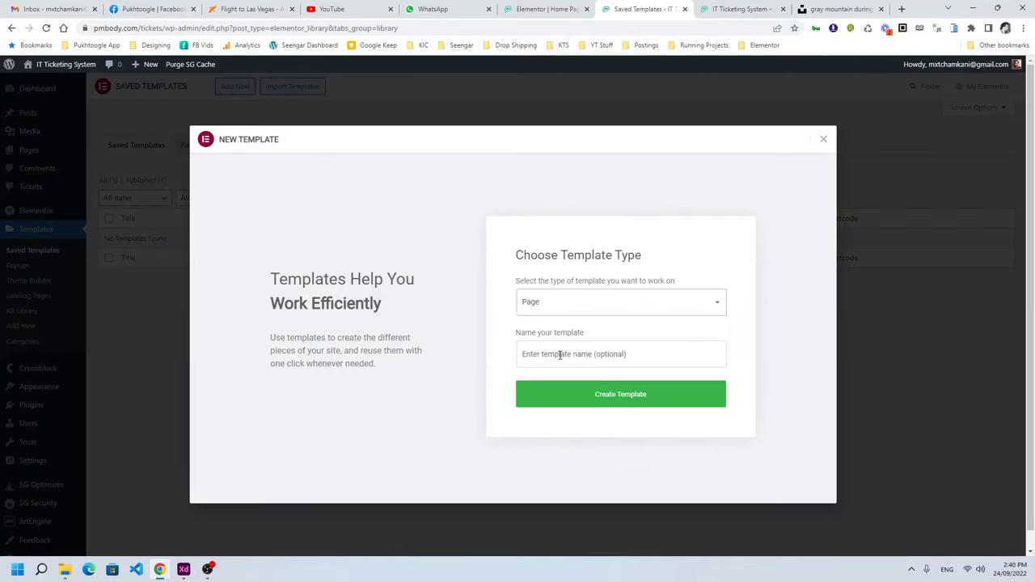
click(557, 356)
text(Dashboard)
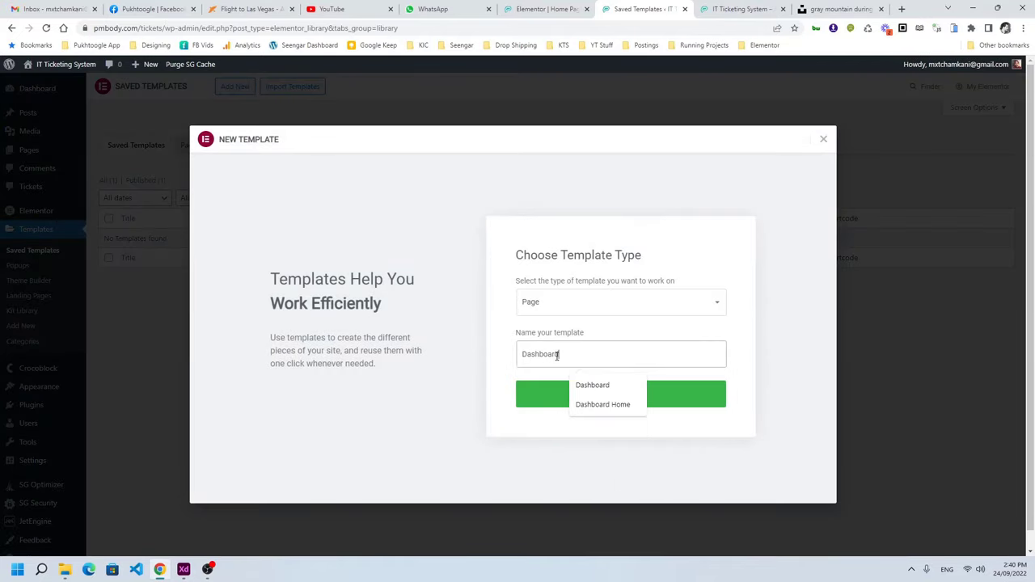
text( Home)
click(548, 392)
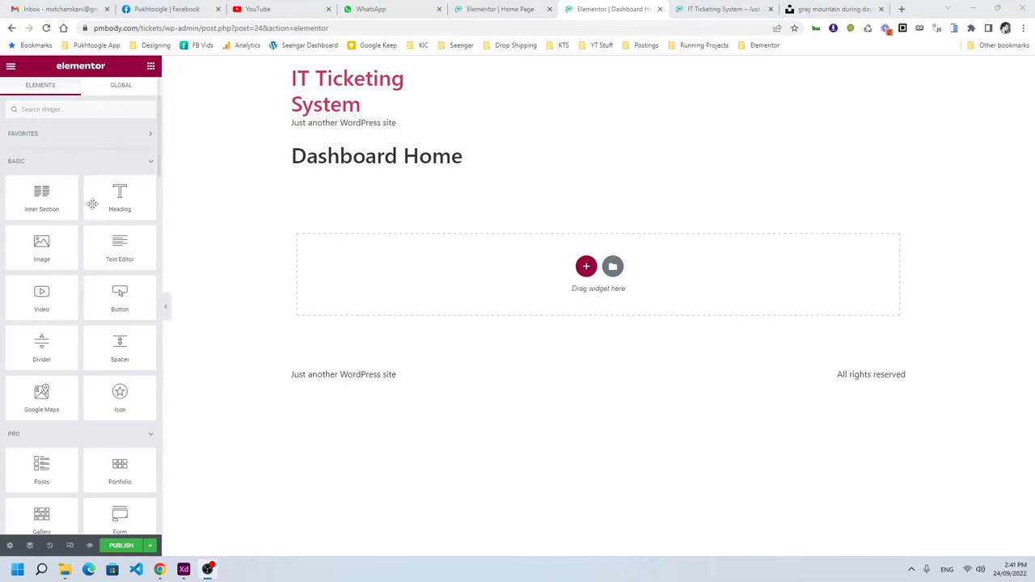
Add a Heading widget to the template and fill its title dynamically from the JetEngine User Field Display Name.
drag(120, 197, 429, 277)
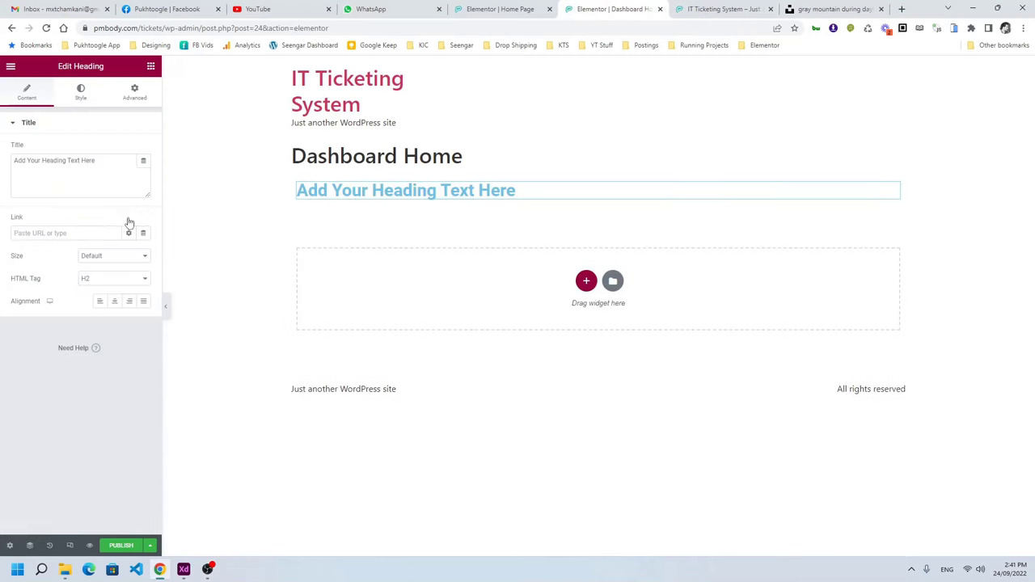
click(143, 160)
scroll(78, 287, down, 5)
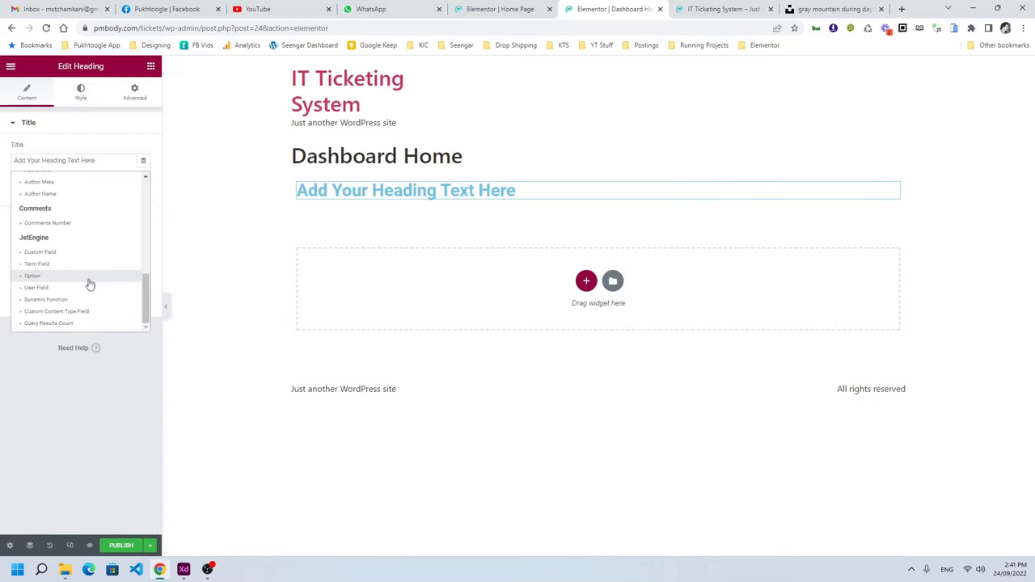
click(78, 287)
click(97, 209)
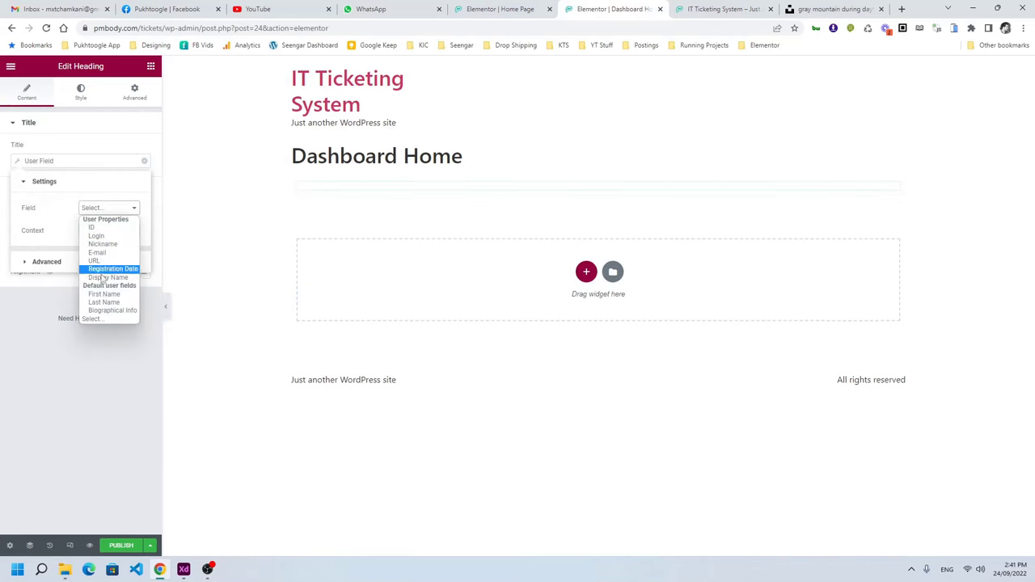
click(103, 277)
Put the text Welcome! before the heading's dynamic user field and publish the template.
click(102, 261)
click(110, 233)
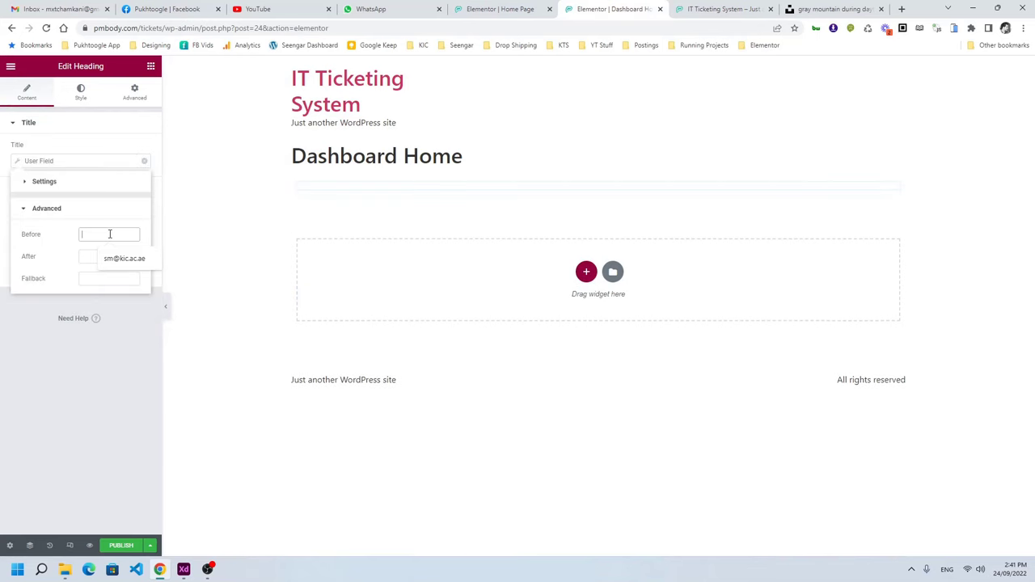
text(Welcome!)
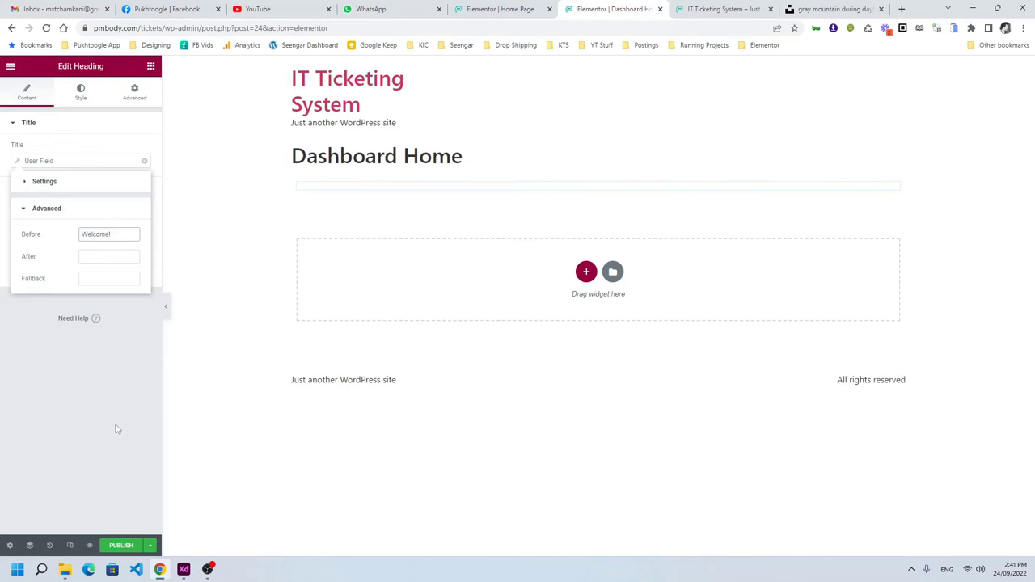
click(122, 545)
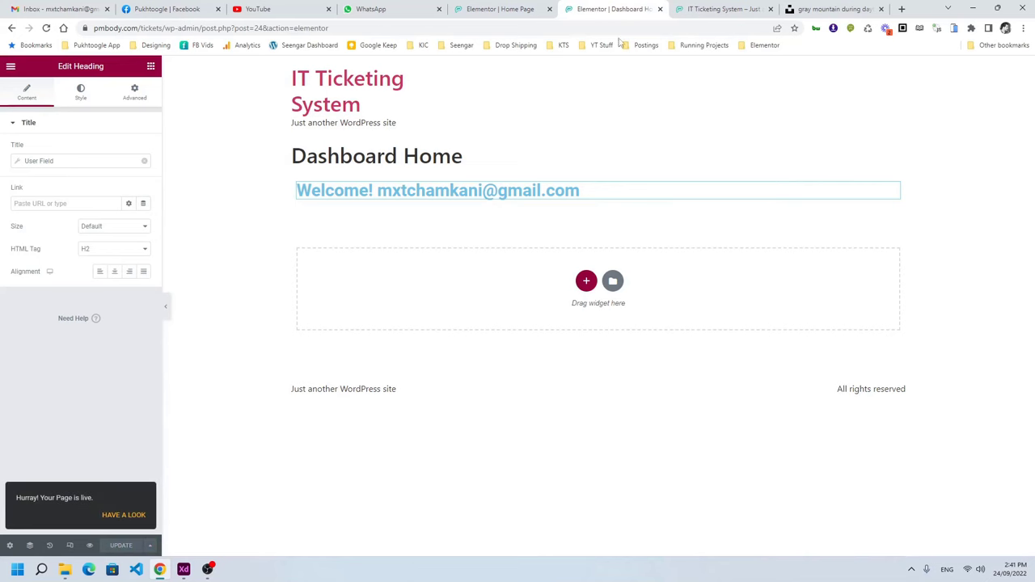
Exit the Dashboard Home template's Elementor editor to the WordPress admin and open JetEngine's Profile Builder.
key(ctrl+Tab)
click(502, 9)
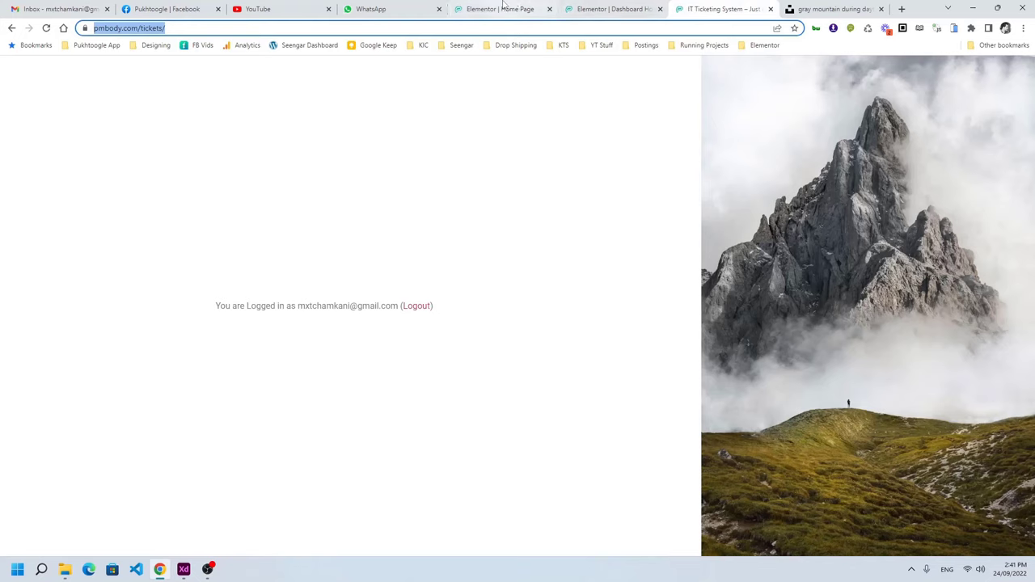
click(606, 9)
click(10, 66)
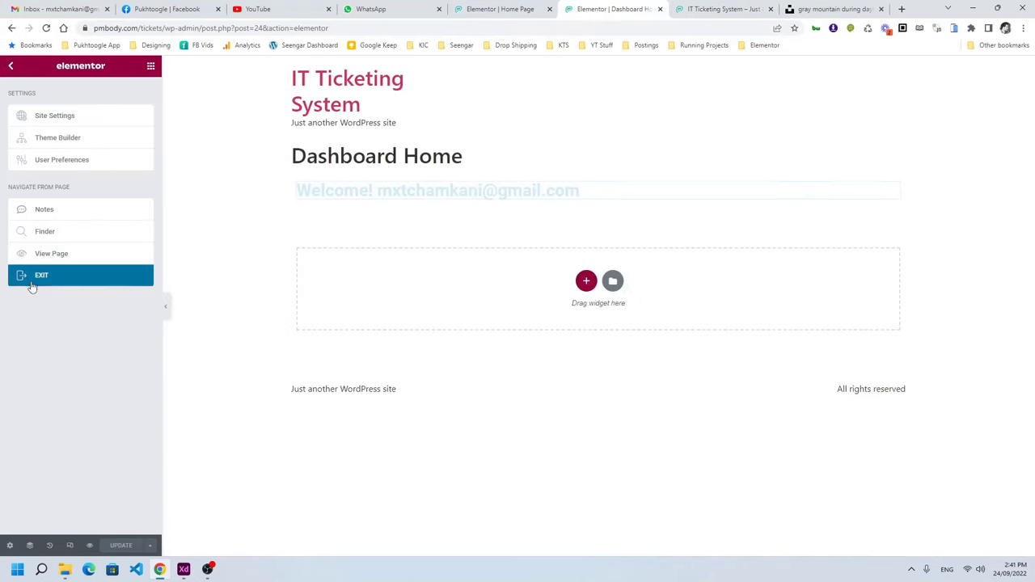
click(39, 277)
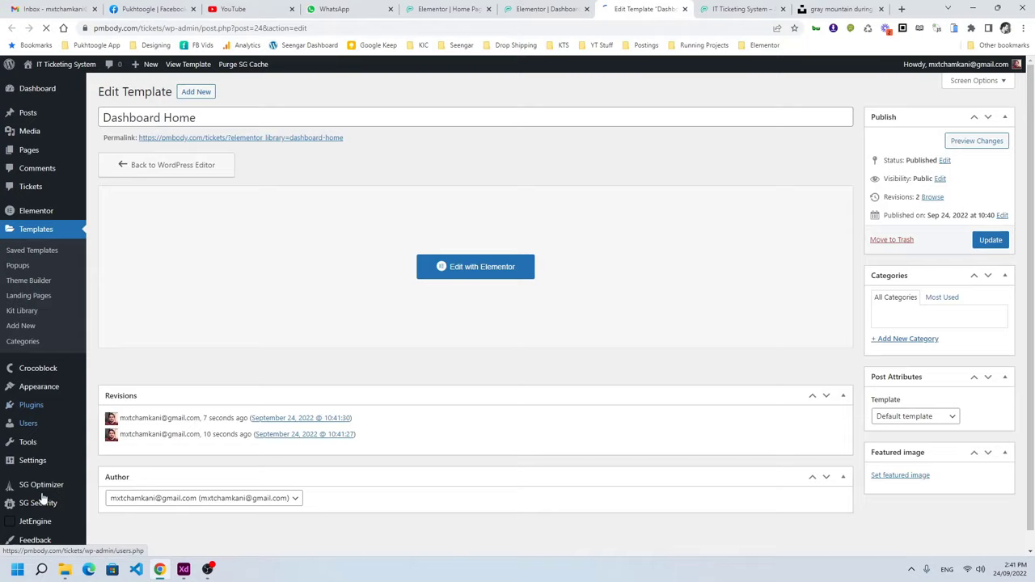
scroll(40, 495, down, 2)
mouse_move(37, 498)
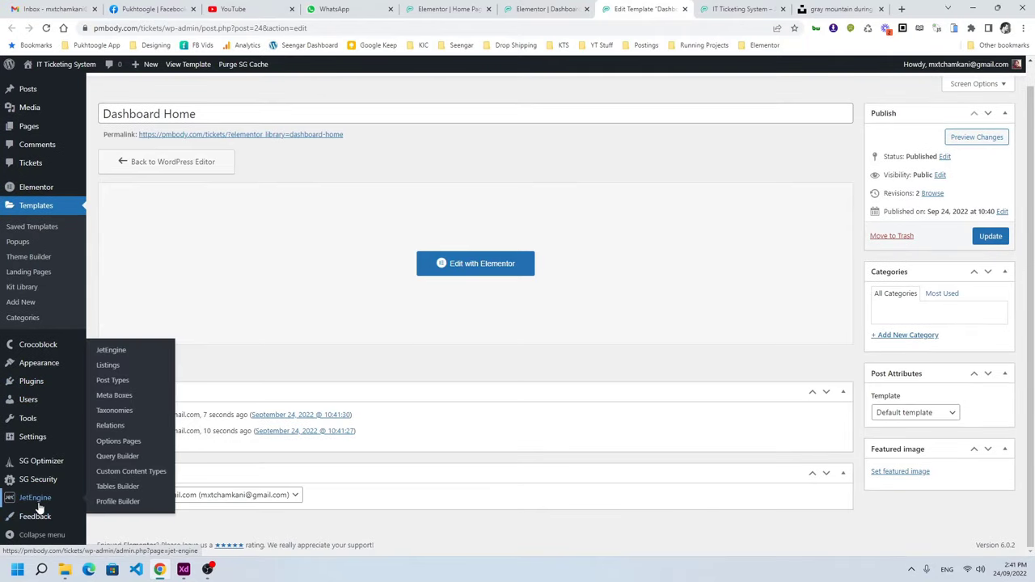
click(117, 502)
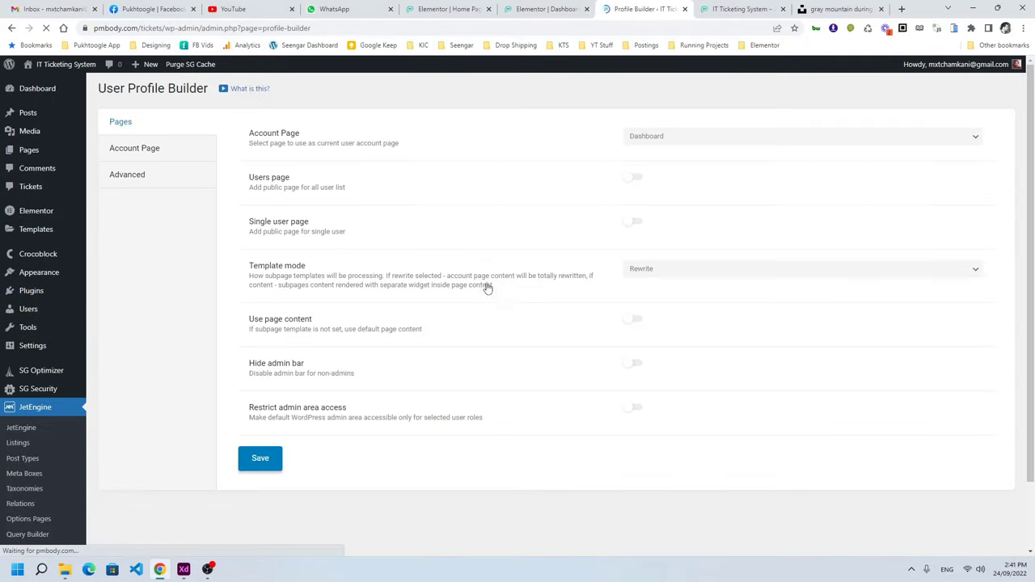
Expand the Main subpage in the Profile Builder's Account Page settings and select its title for editing.
click(166, 154)
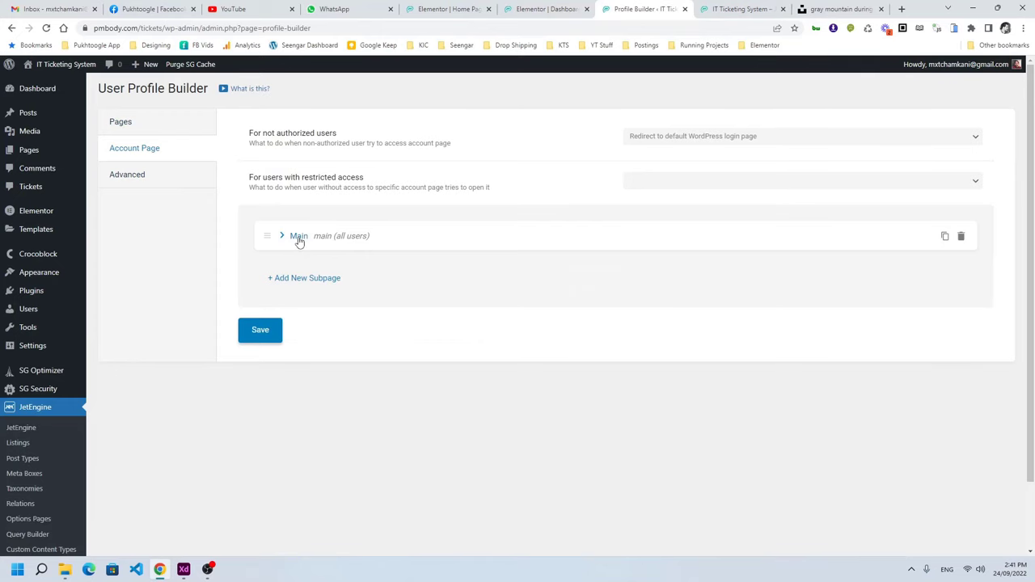
click(296, 237)
drag(655, 269, 545, 267)
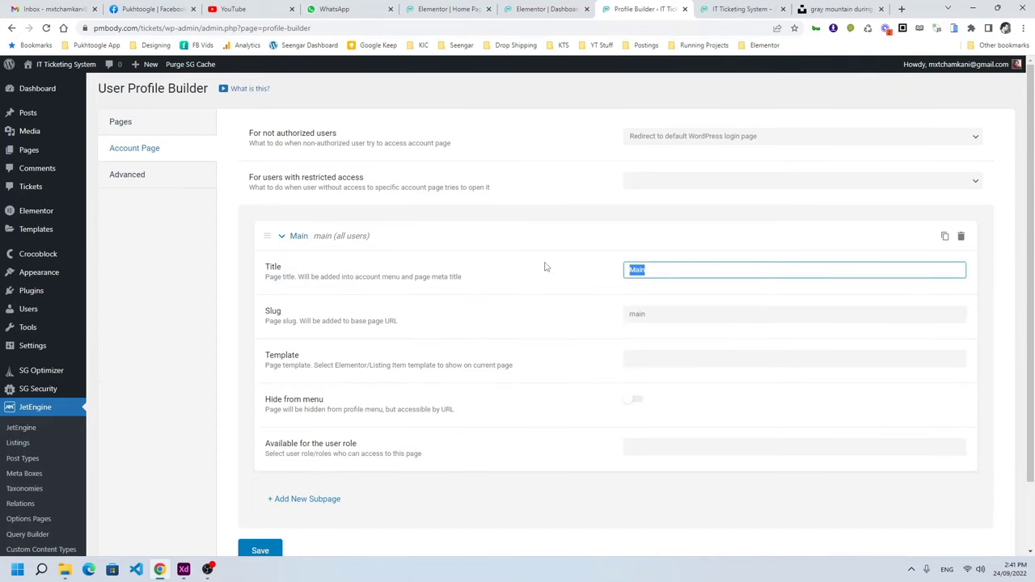